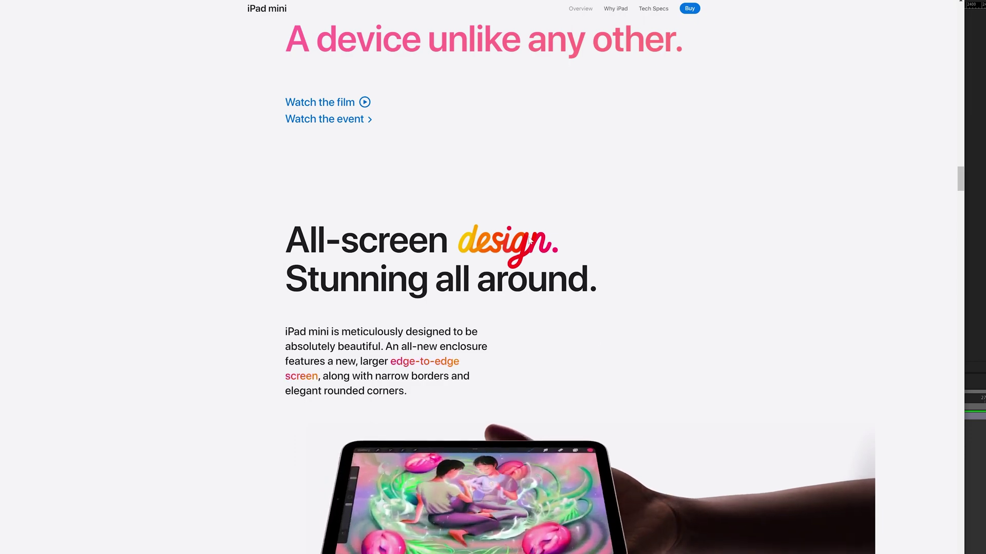
Scroll down the Apple iPad mini page to view its handwritten gradient headline words.
scroll(614, 339, down, 10)
scroll(605, 367, down, 15)
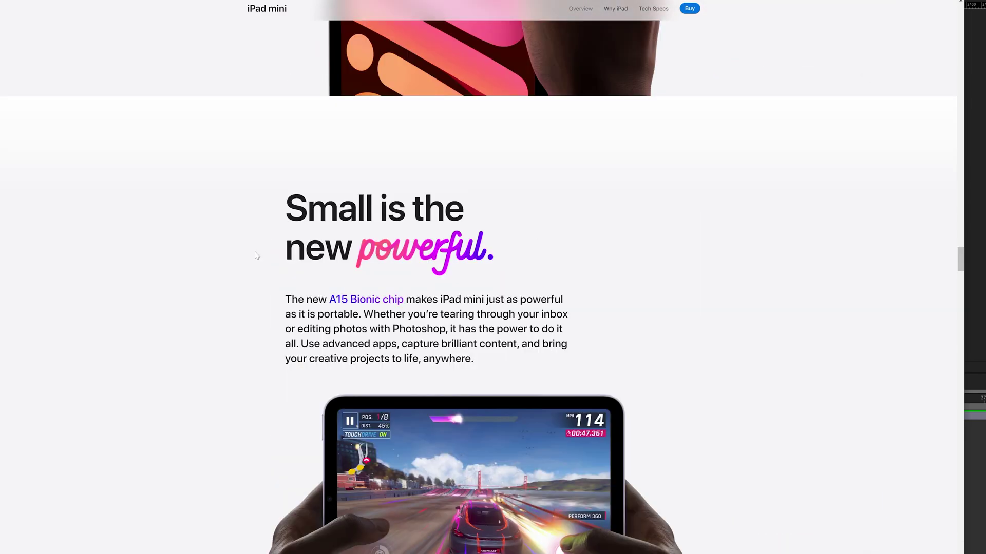
scroll(559, 272, down, 3)
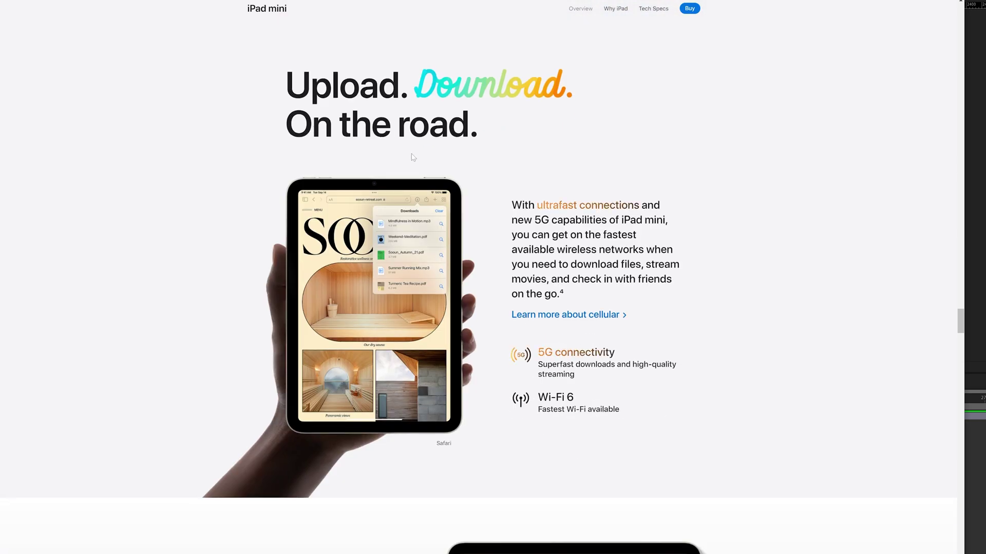
scroll(558, 272, down, 12)
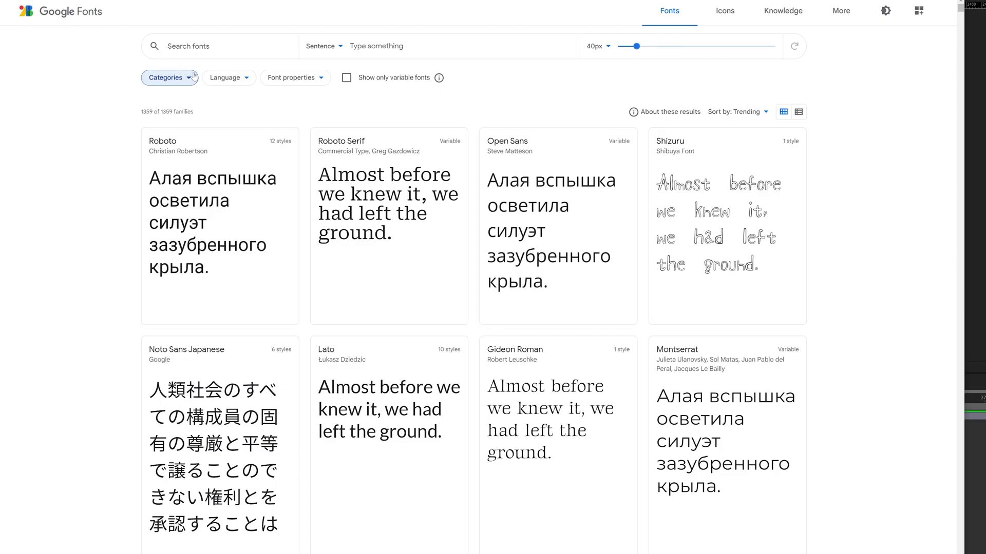
Filter Google Fonts to the Handwriting category and open the Pacifico font page.
click(175, 82)
click(174, 145)
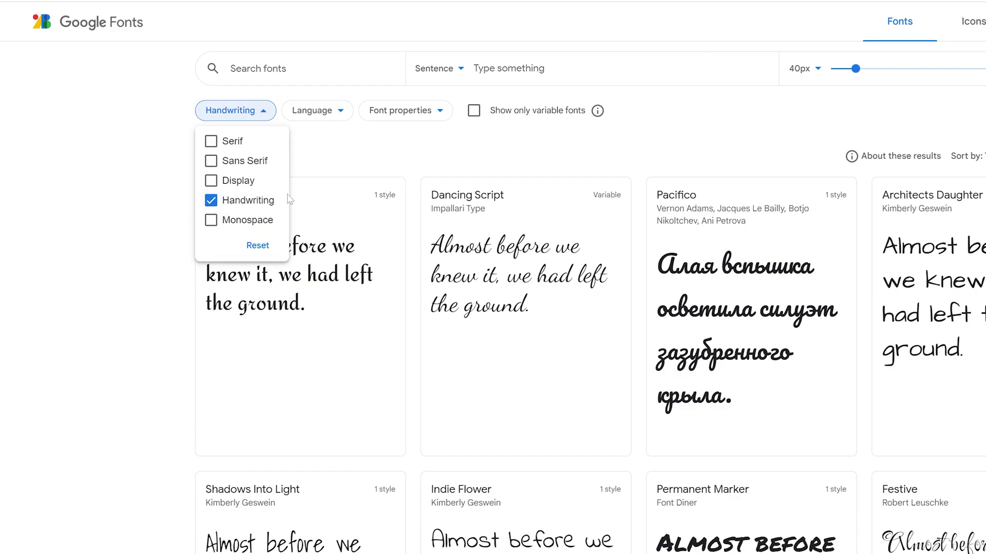
click(386, 152)
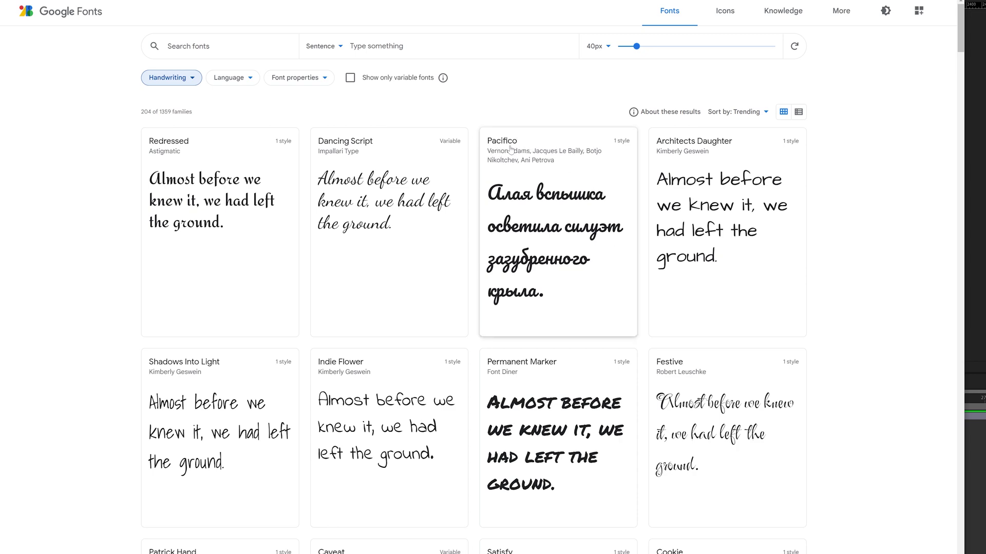
click(508, 150)
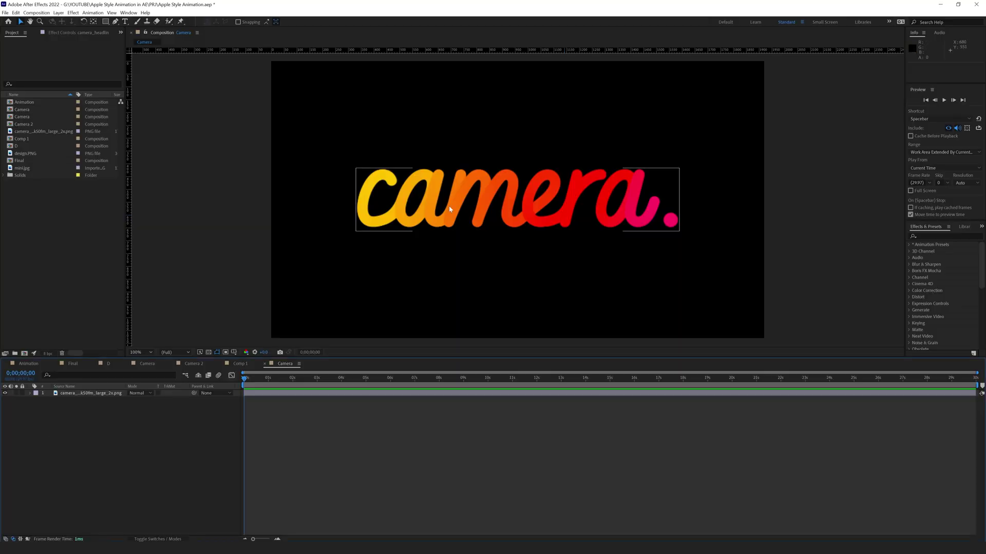
click(391, 272)
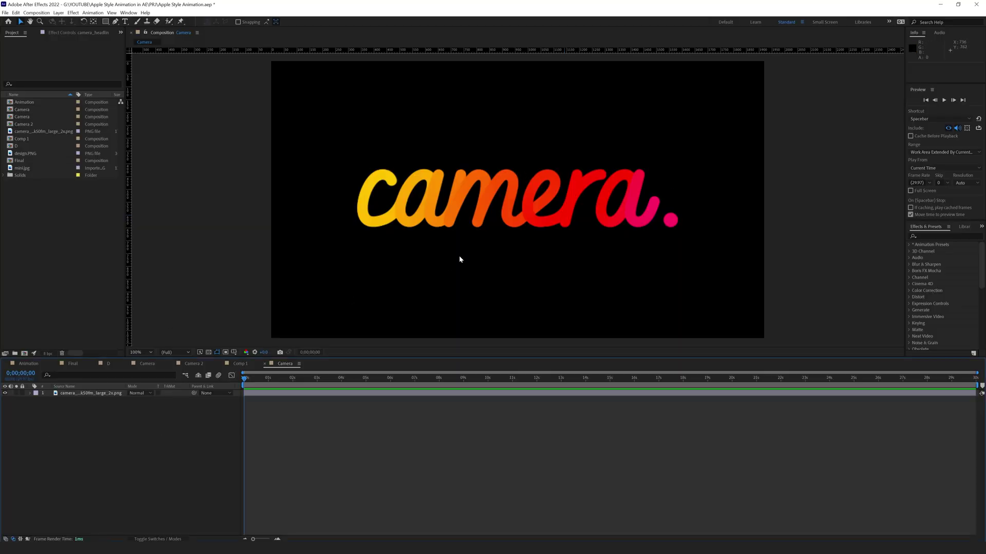
click(115, 21)
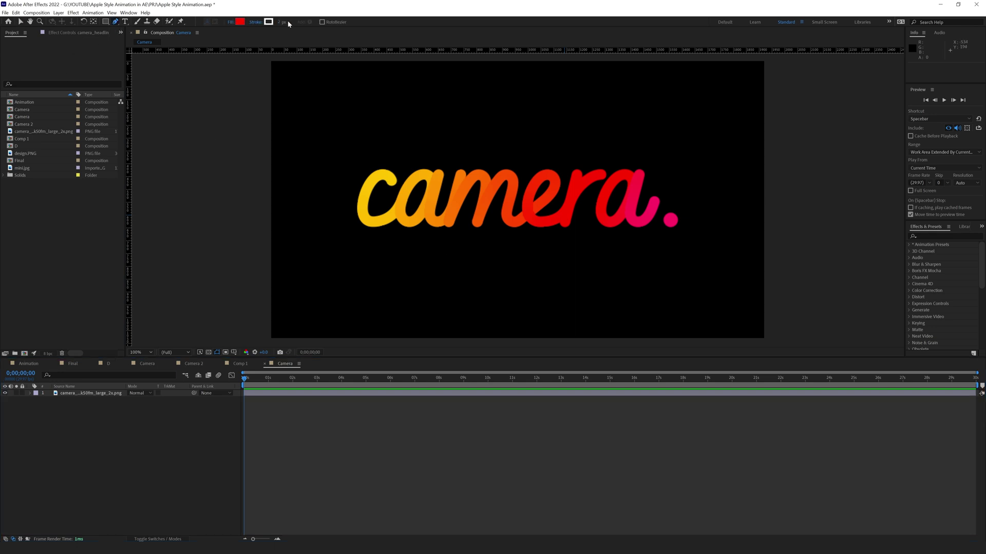
click(232, 22)
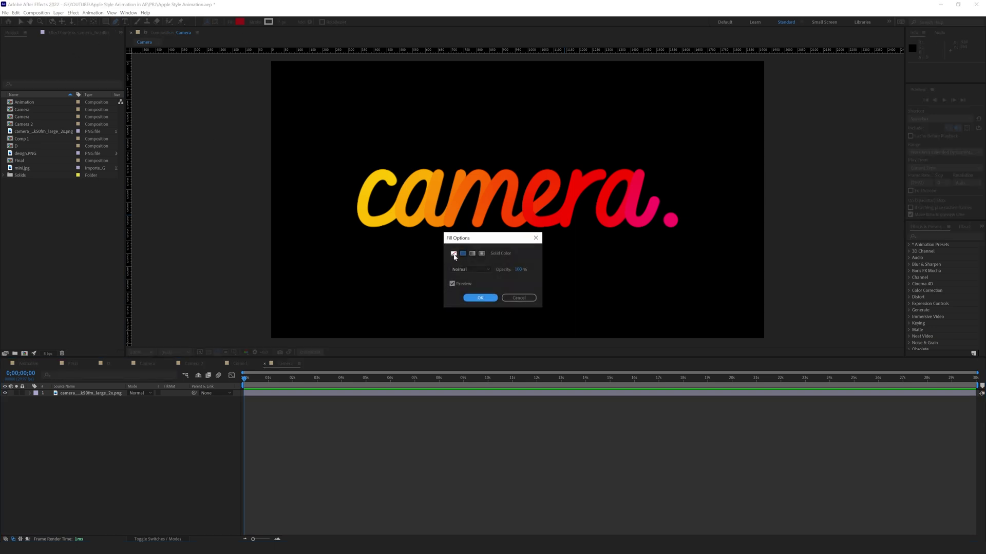
click(454, 253)
click(480, 298)
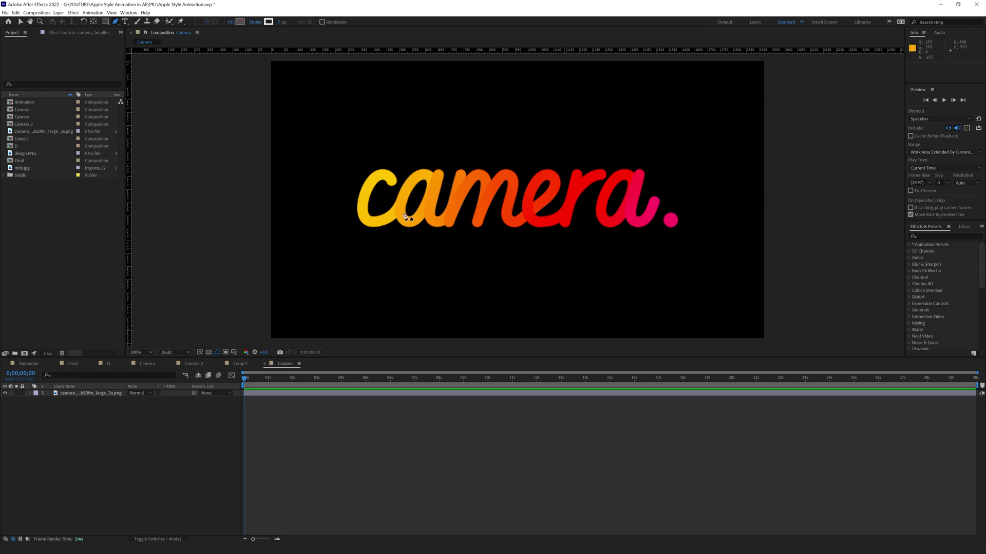
mouse_move(392, 185)
mouse_down()
mouse_move(387, 173)
mouse_move(364, 195)
mouse_move(369, 226)
mouse_up()
click(365, 220)
drag(389, 216, 396, 207)
drag(418, 180, 424, 174)
drag(279, 22, 297, 22)
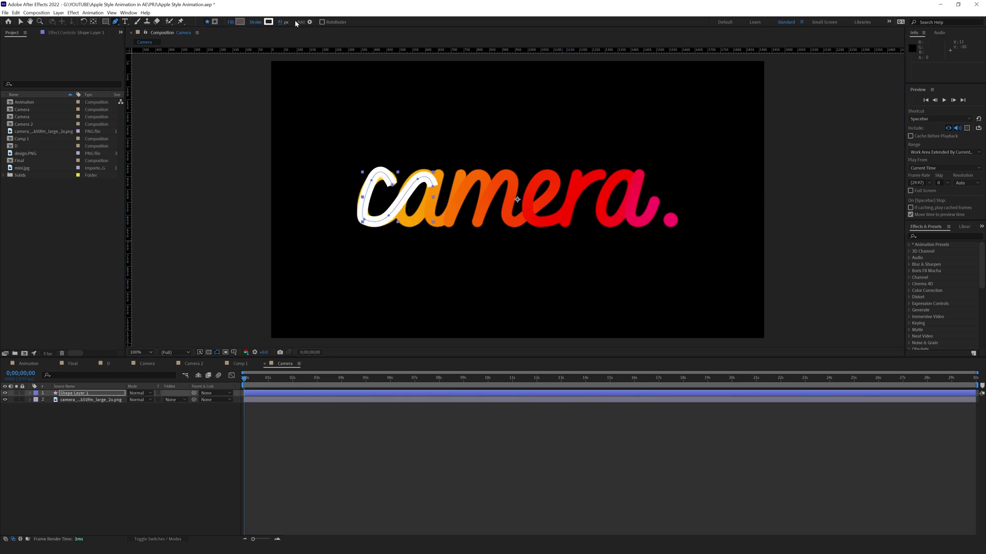
click(257, 22)
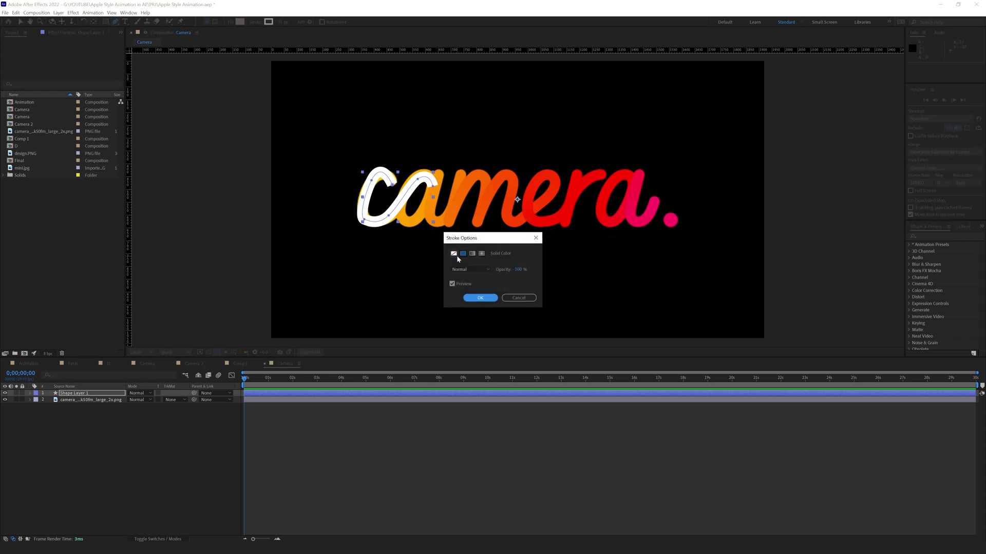
click(478, 299)
key(v)
scroll(517, 200, up, 1)
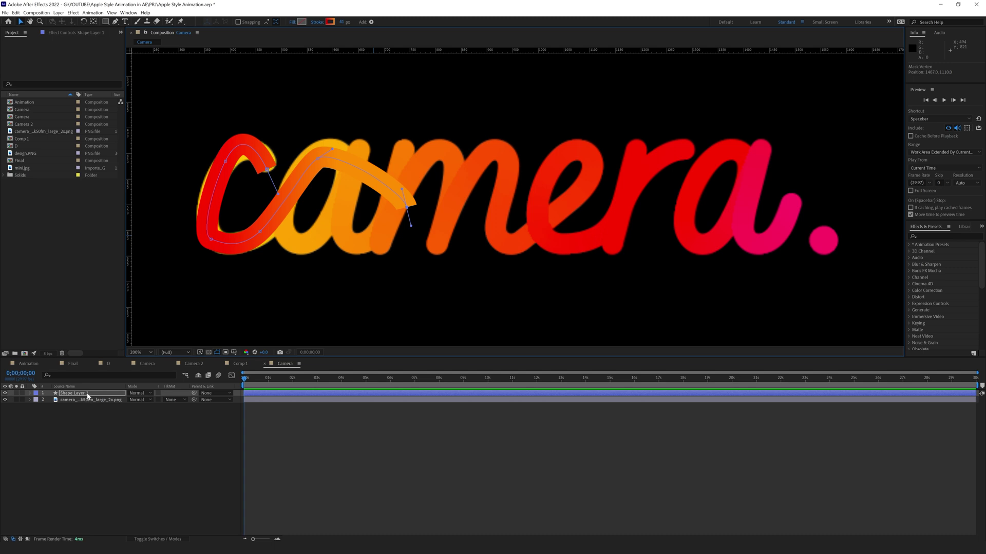
key(Delete)
key(slash)
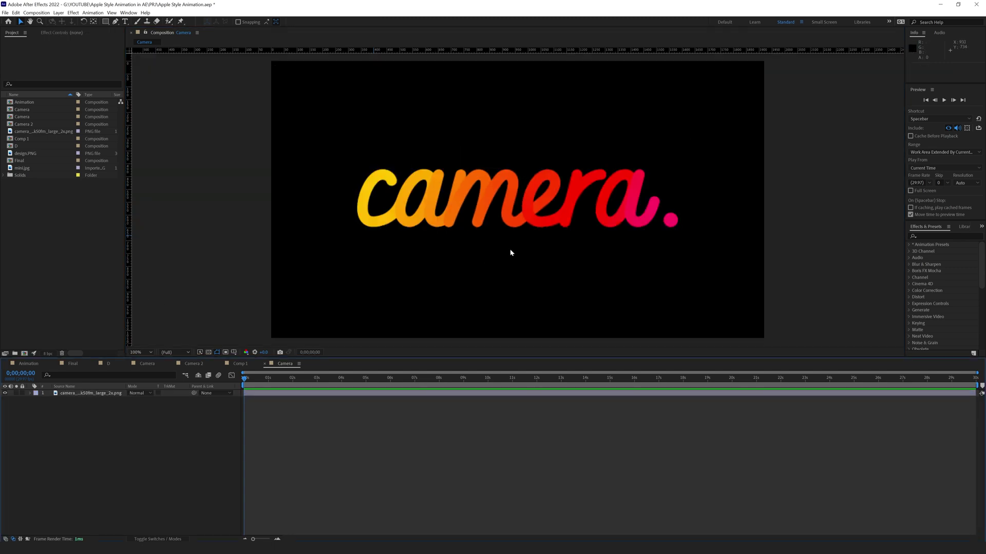
Create a new solid layer named c and hide it.
right_click(106, 418)
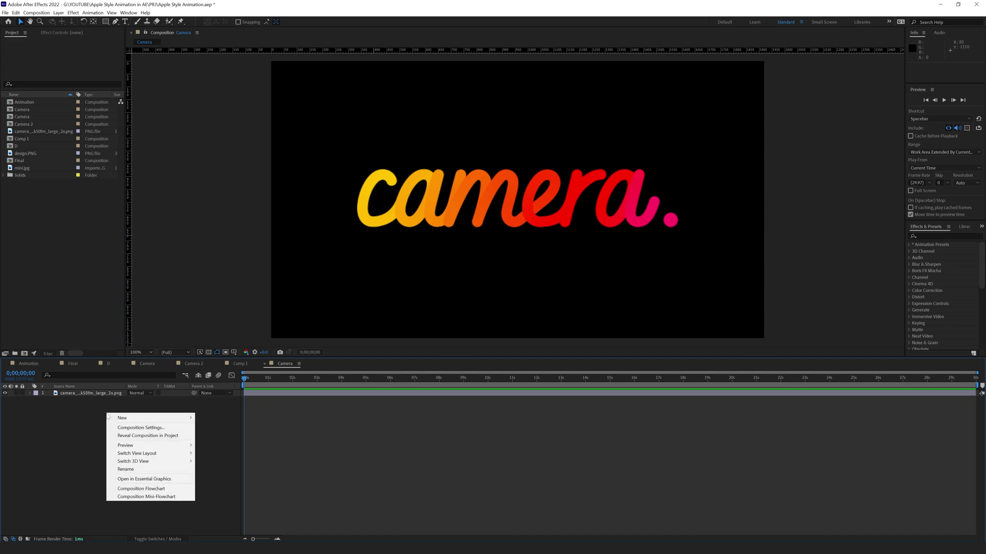
mouse_move(175, 417)
click(222, 436)
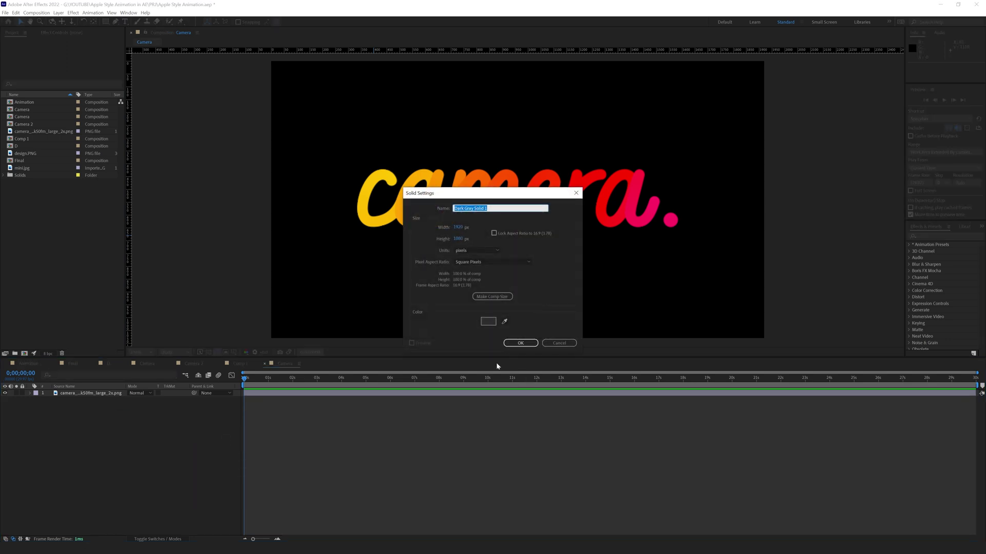
drag(480, 194, 453, 265)
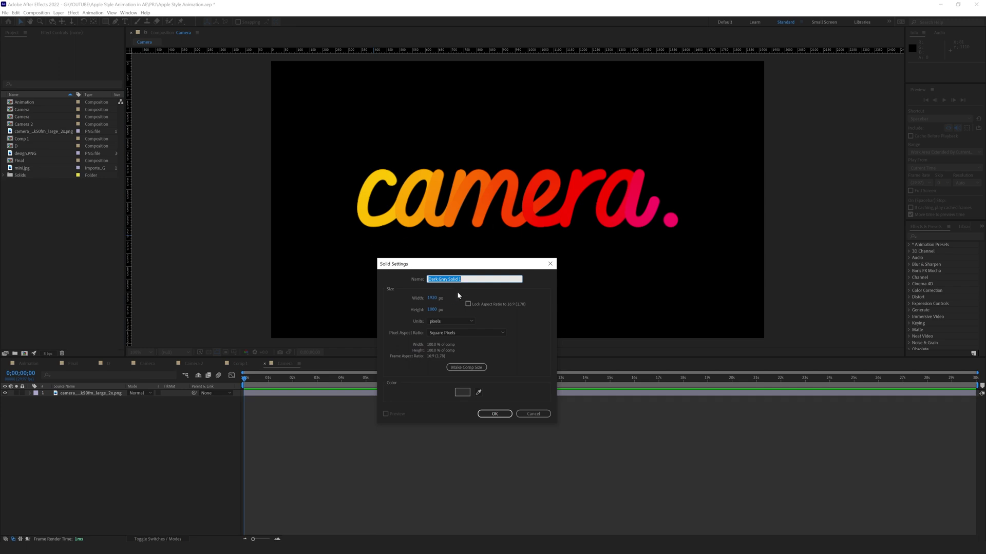
text(c)
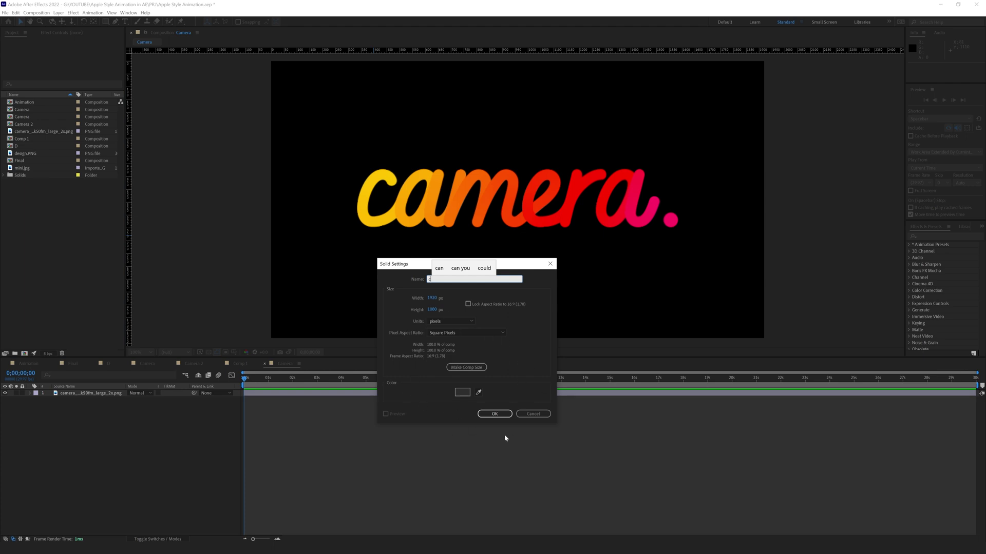
click(494, 414)
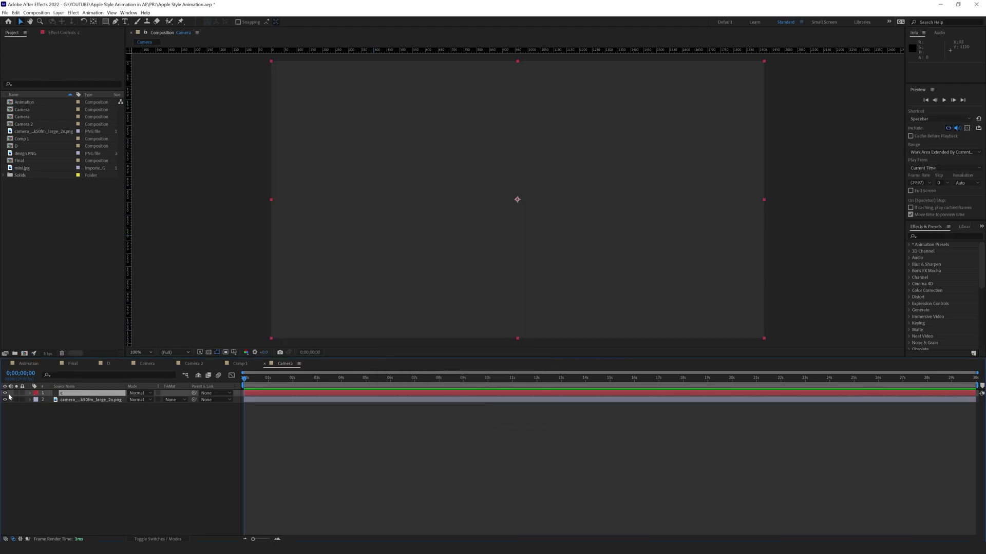
click(5, 393)
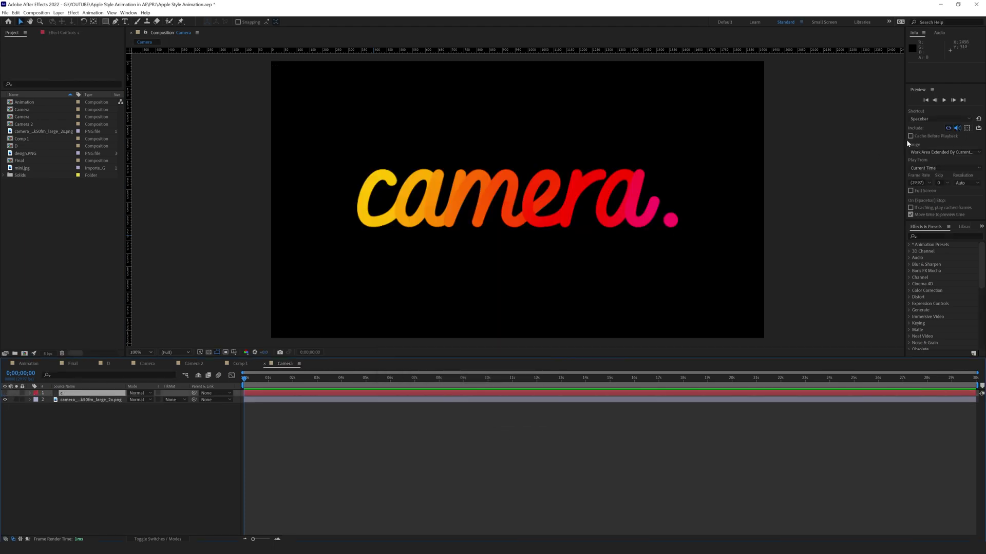
Apply the Thicc Stroke effect to the c solid and select the layer.
click(956, 236)
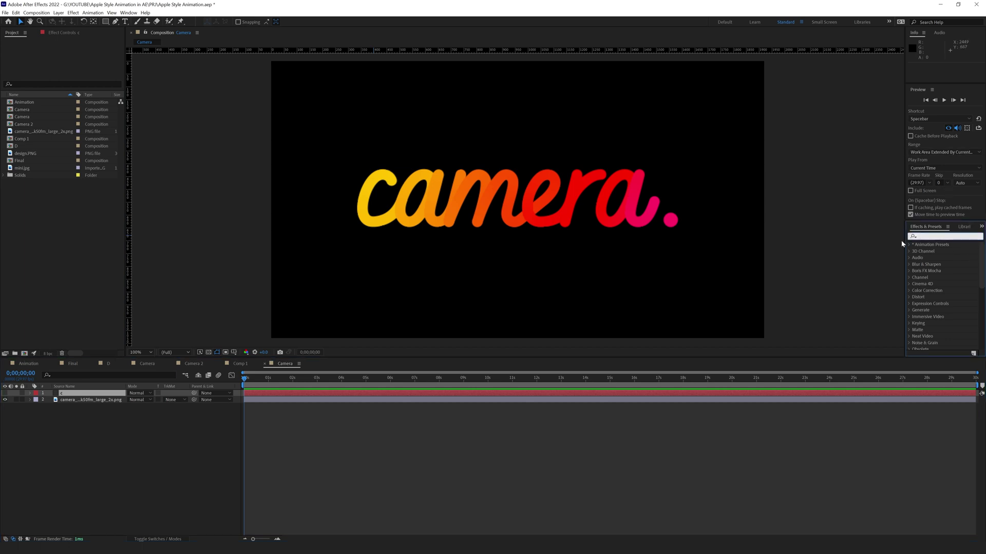
text(thi)
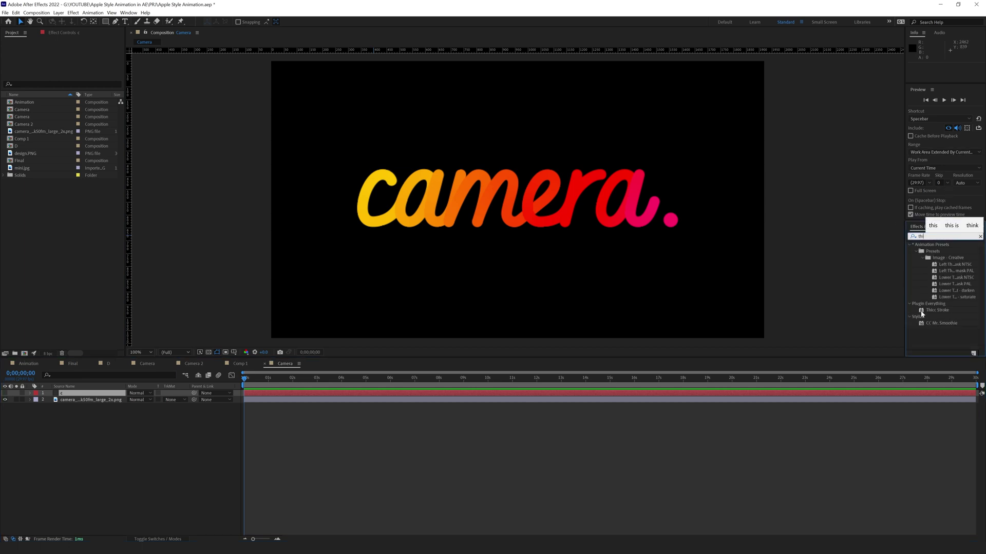
drag(944, 311, 87, 393)
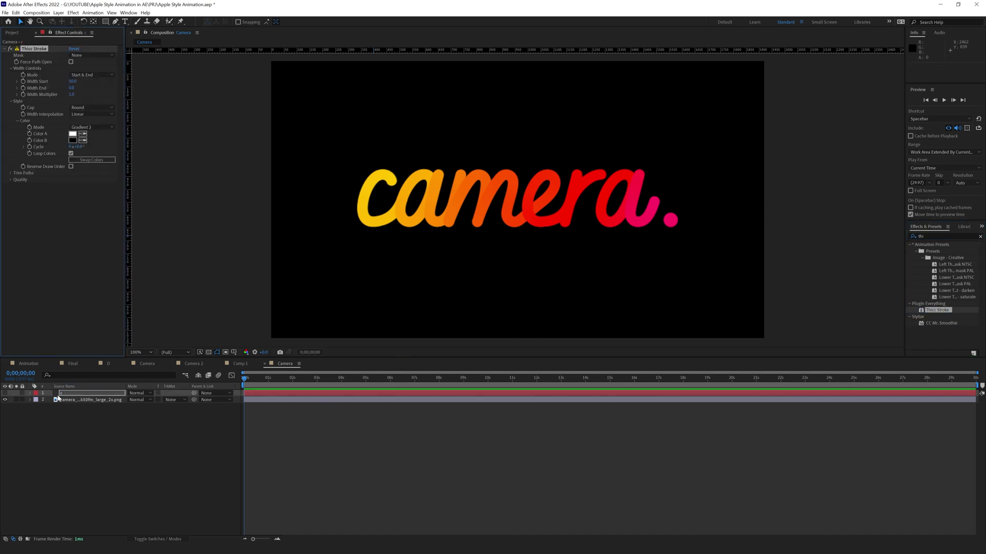
click(63, 395)
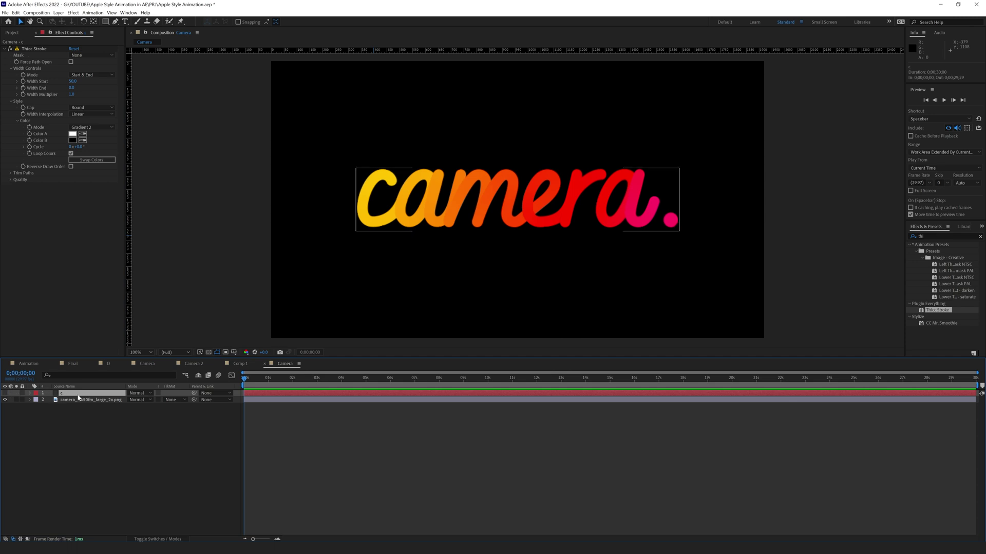
click(116, 22)
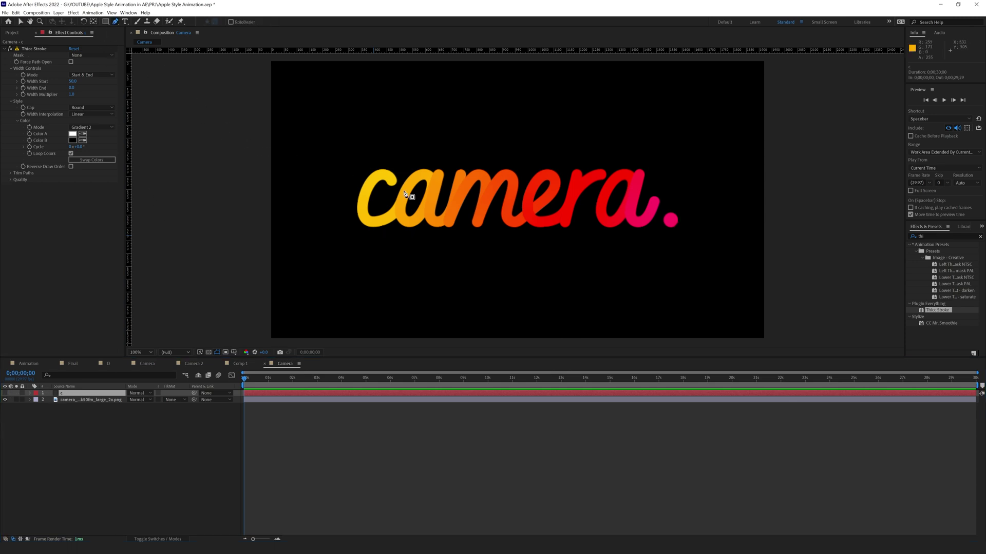
Draw mask points along the c's path and unhide the c solid.
scroll(370, 173, up, 2)
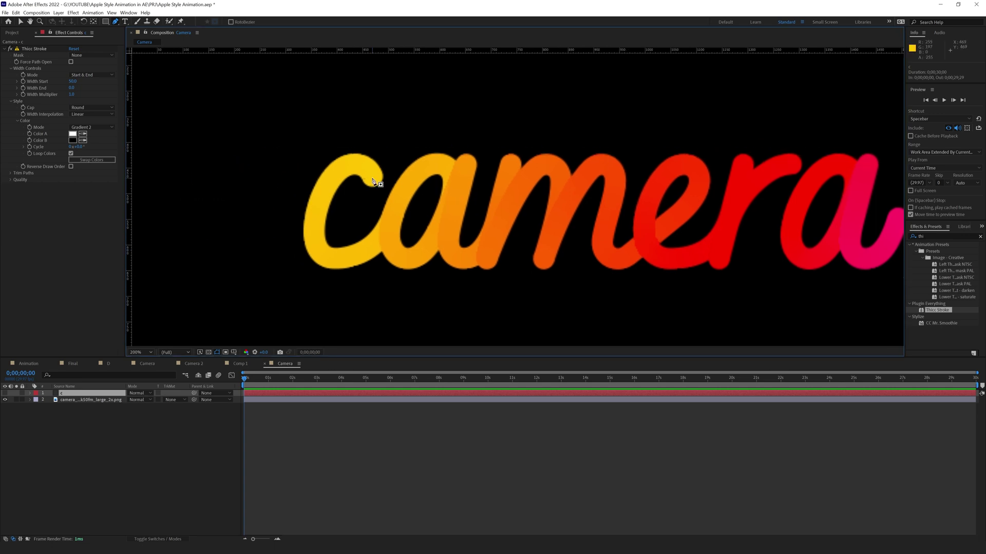
drag(373, 178, 368, 167)
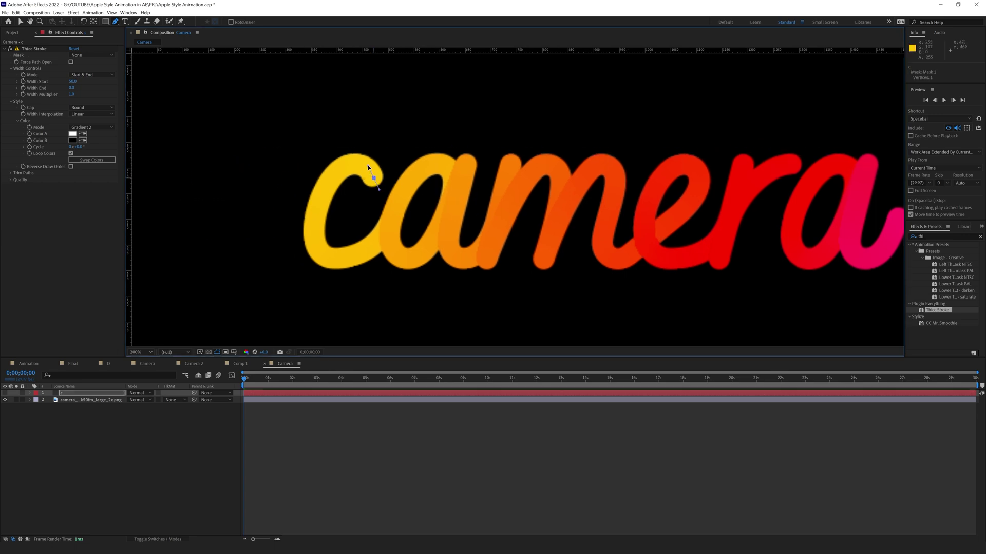
drag(322, 190, 309, 227)
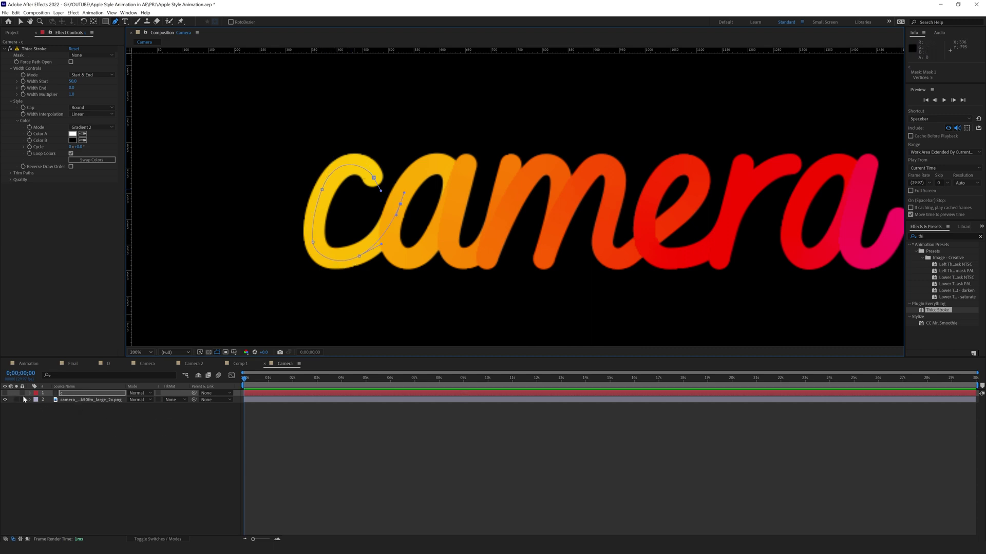
click(5, 393)
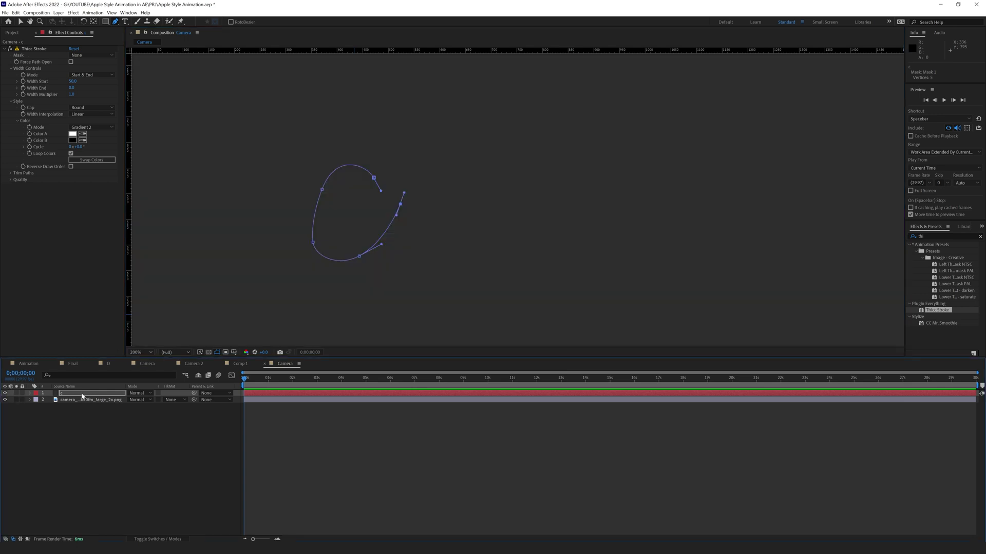
scroll(390, 214, down, 1)
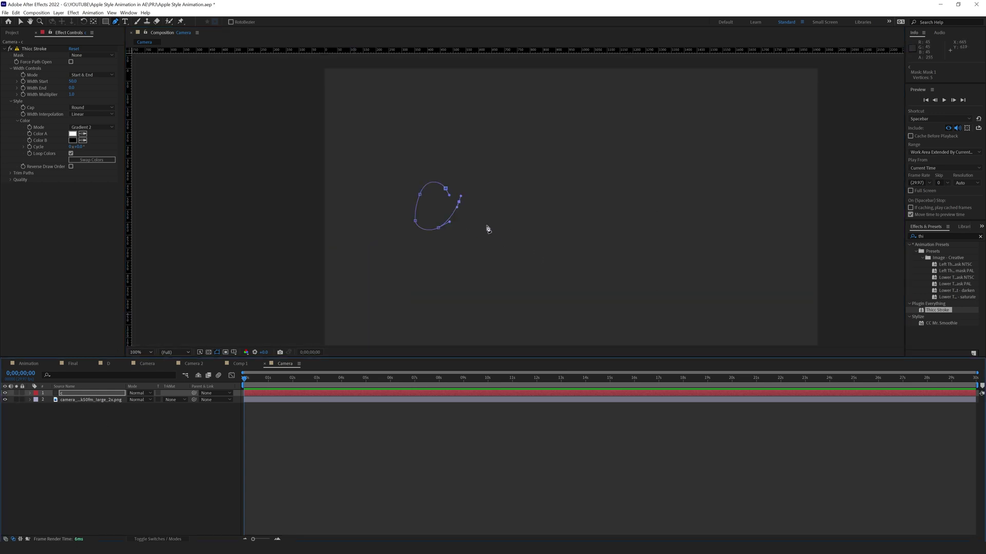
scroll(466, 224, up, 1)
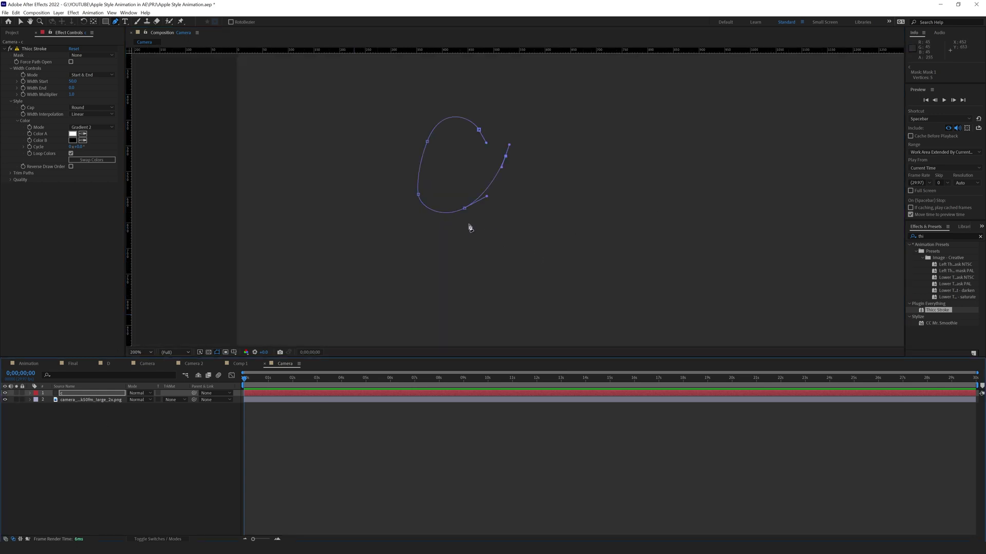
Set the Thicc Stroke Mask option to Mask 1.
click(35, 49)
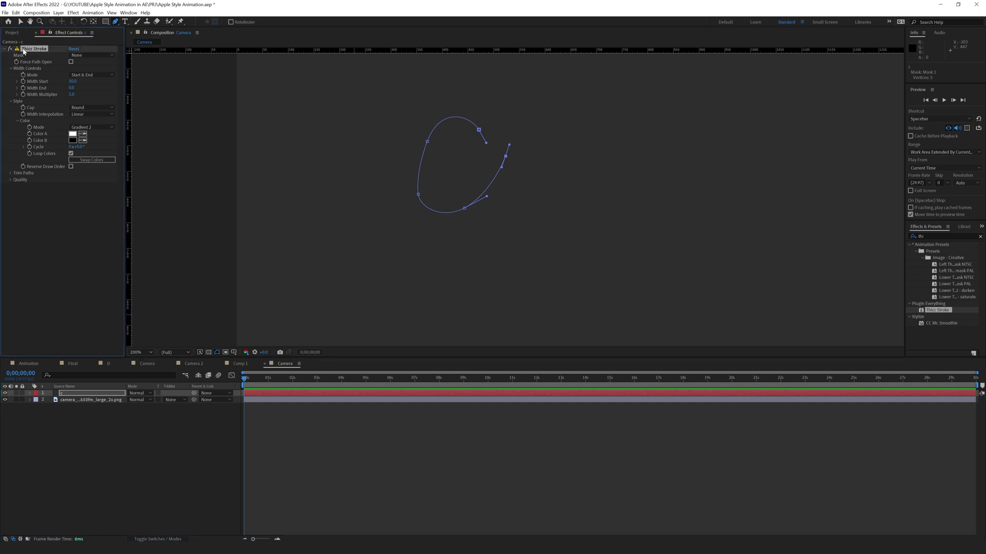
click(80, 55)
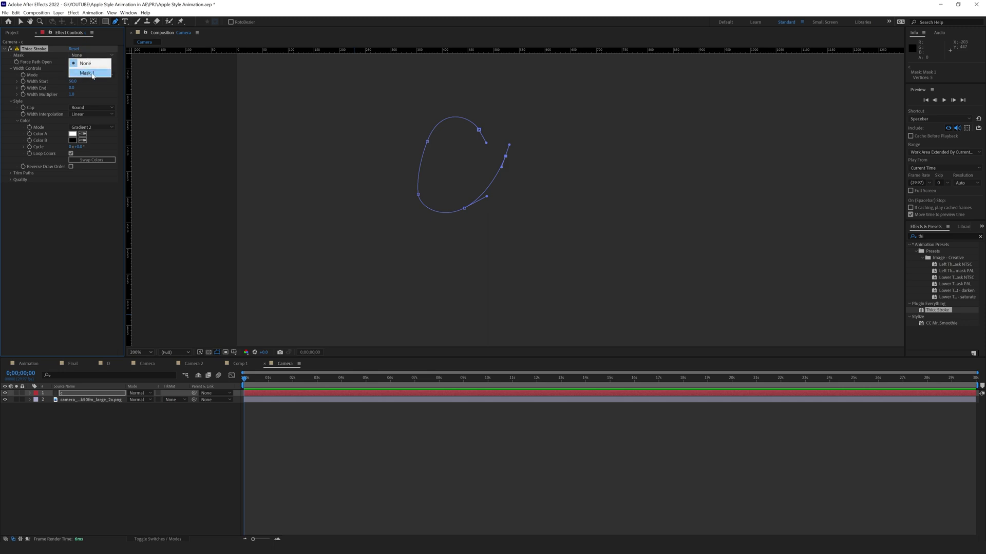
click(87, 73)
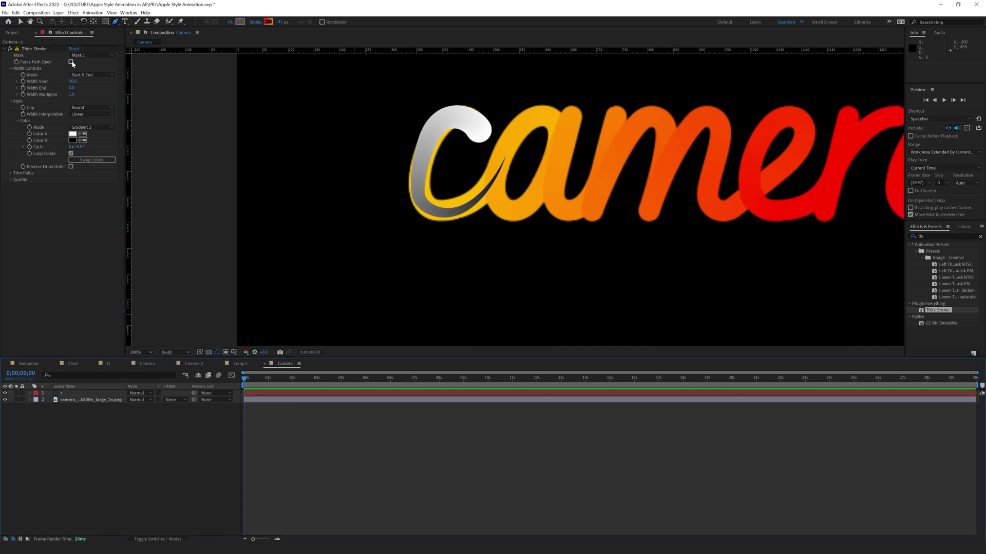
Test the Force Open path toggle and the width mode options on the stroke.
click(72, 62)
click(72, 62)
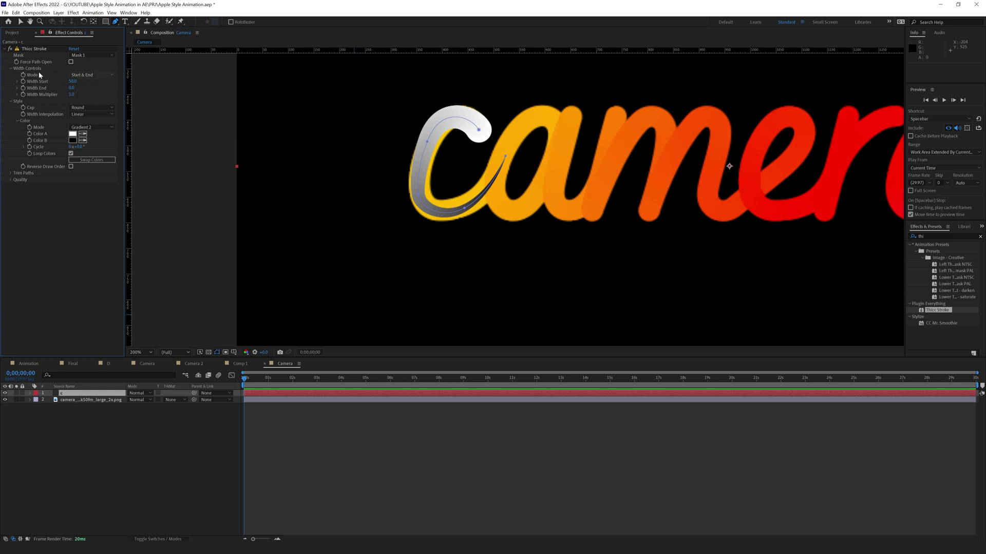
click(94, 75)
text(0)
key(Return)
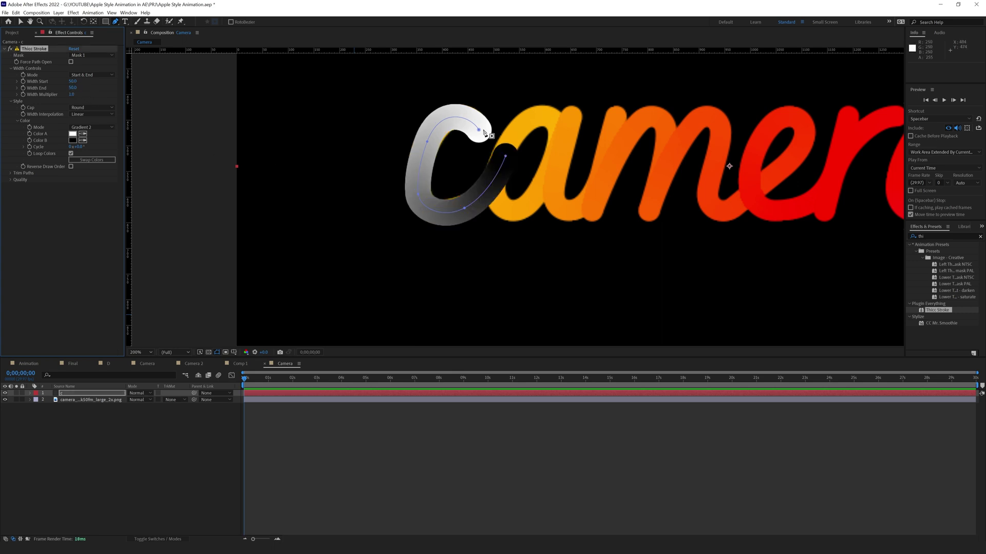
click(463, 207)
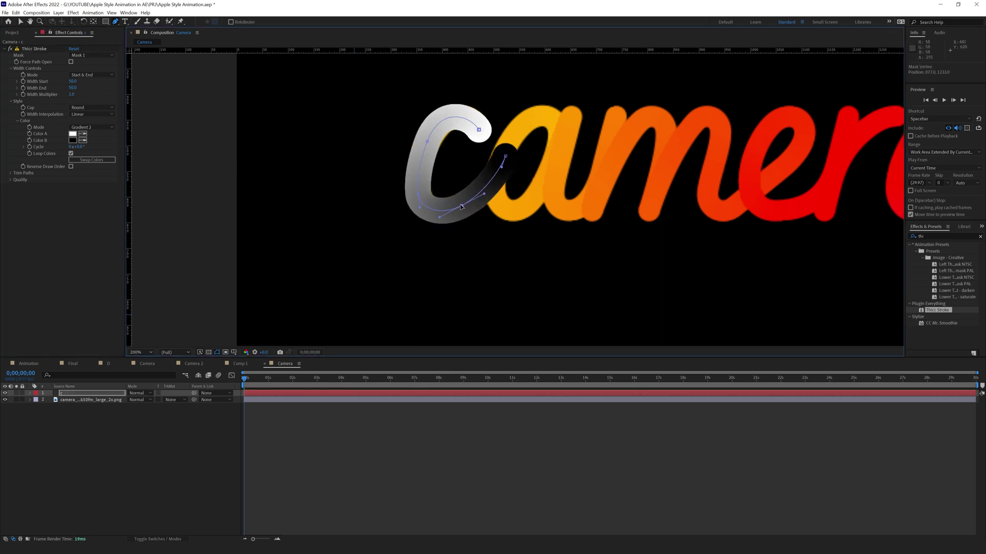
Set Width Start and Width End to 40, keeping the width multiplier at 1.0.
click(72, 81)
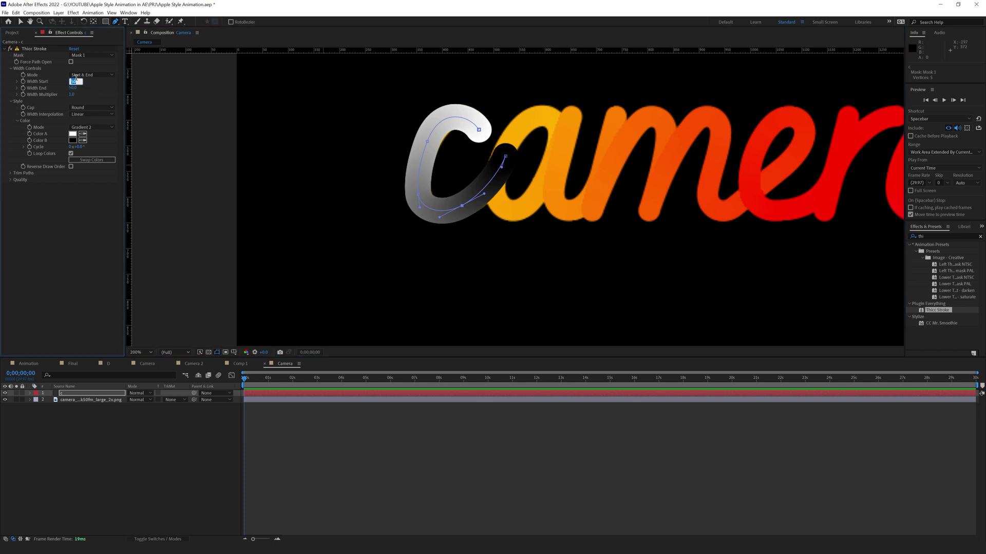
text(40)
key(Return)
click(75, 87)
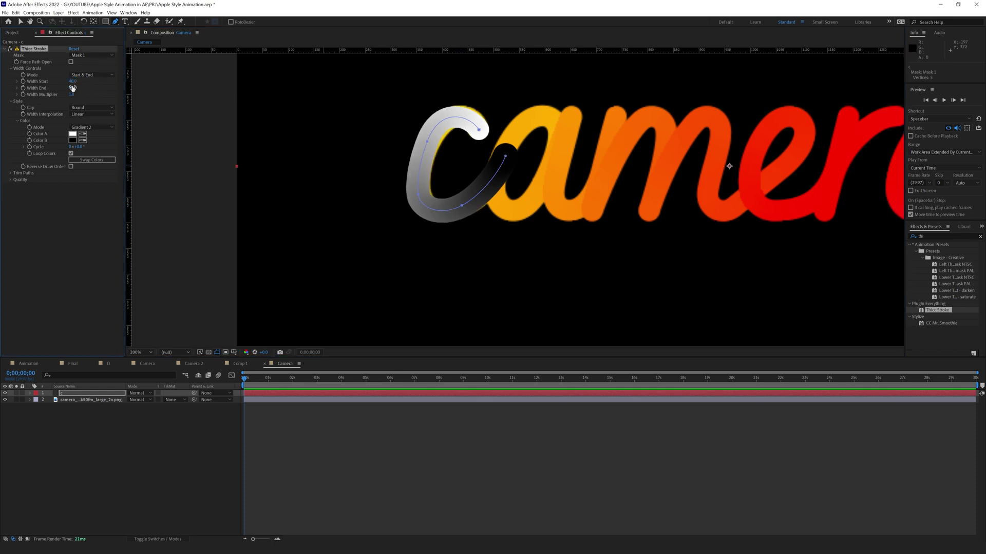
text(40)
key(Return)
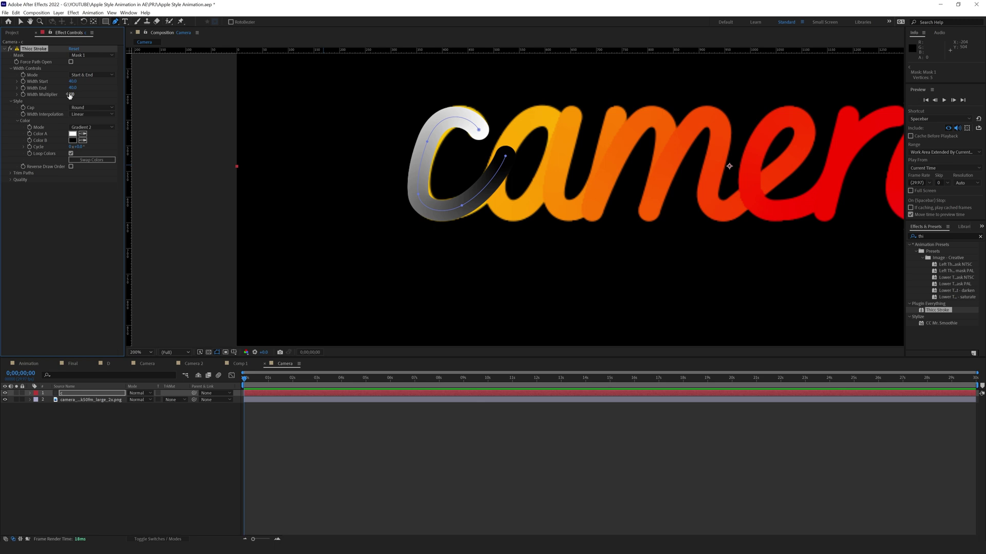
mouse_move(70, 95)
mouse_down()
mouse_move(81, 95)
mouse_move(45, 93)
mouse_move(89, 87)
mouse_move(59, 93)
mouse_up()
key(ctrl+z)
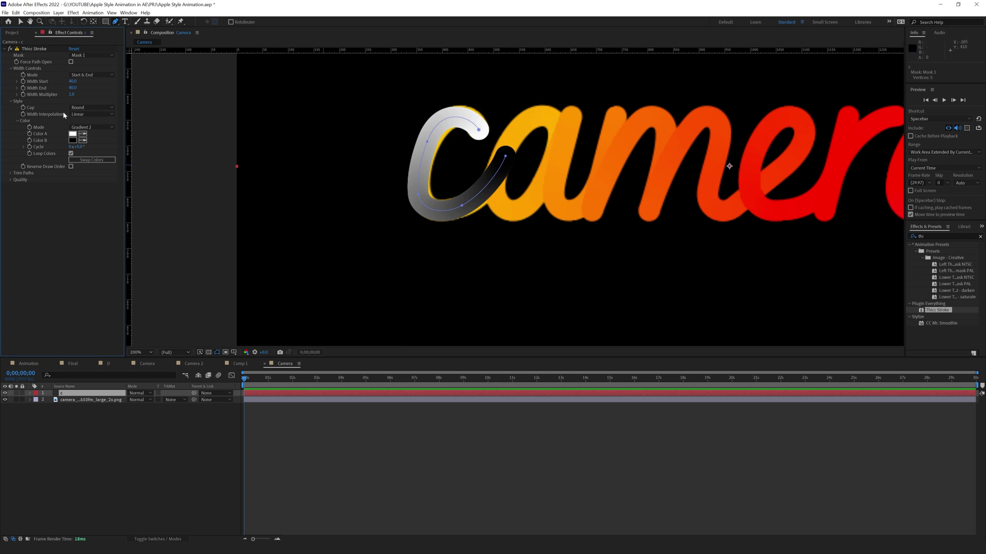
Test Butt caps and Smooth interpolation, then revert to Round caps and Linear interpolation.
click(92, 107)
click(82, 114)
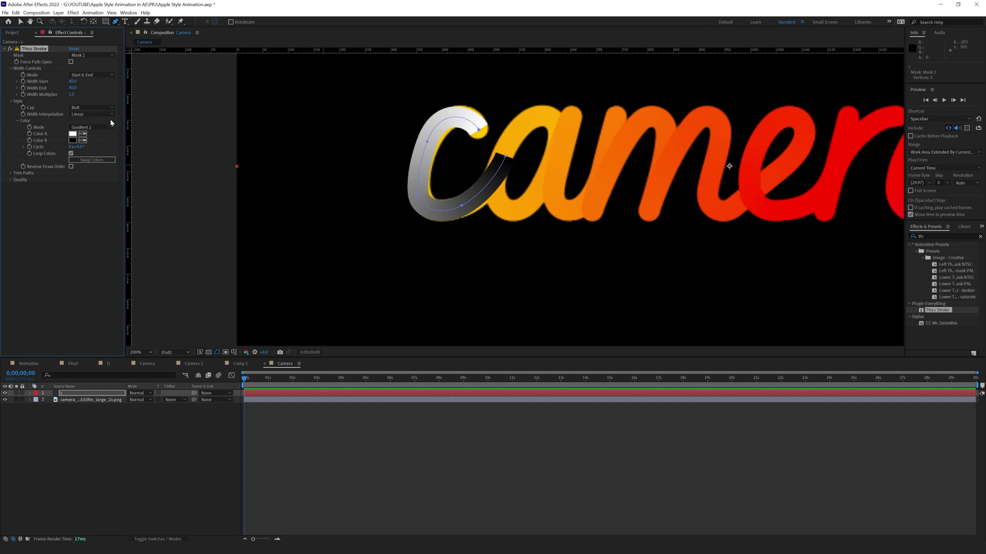
key(ctrl+z)
click(92, 114)
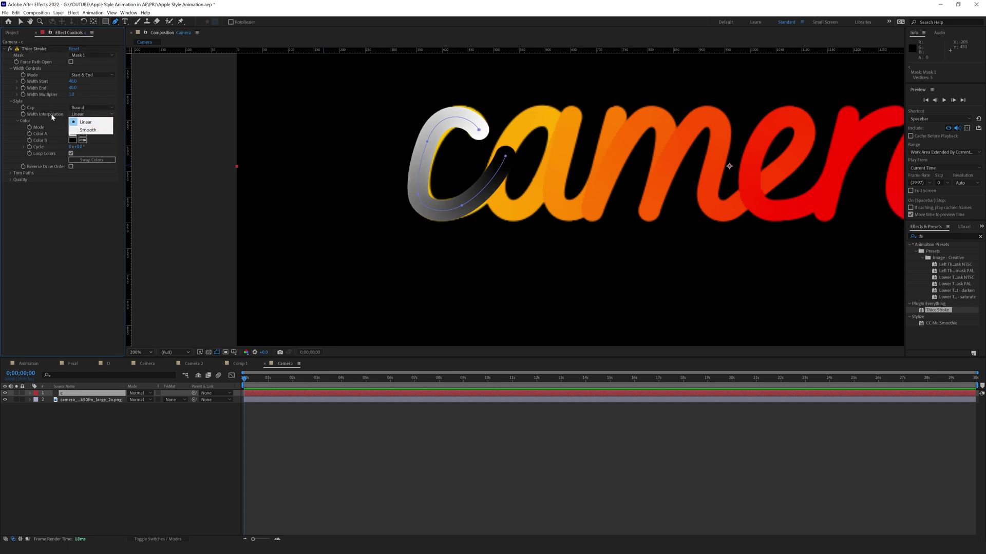
click(87, 130)
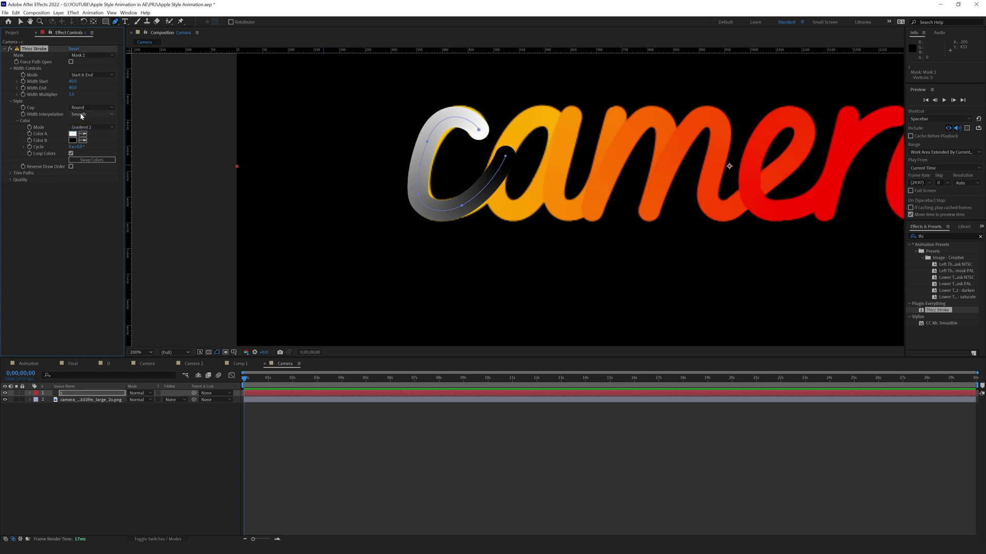
click(86, 114)
click(86, 122)
click(89, 128)
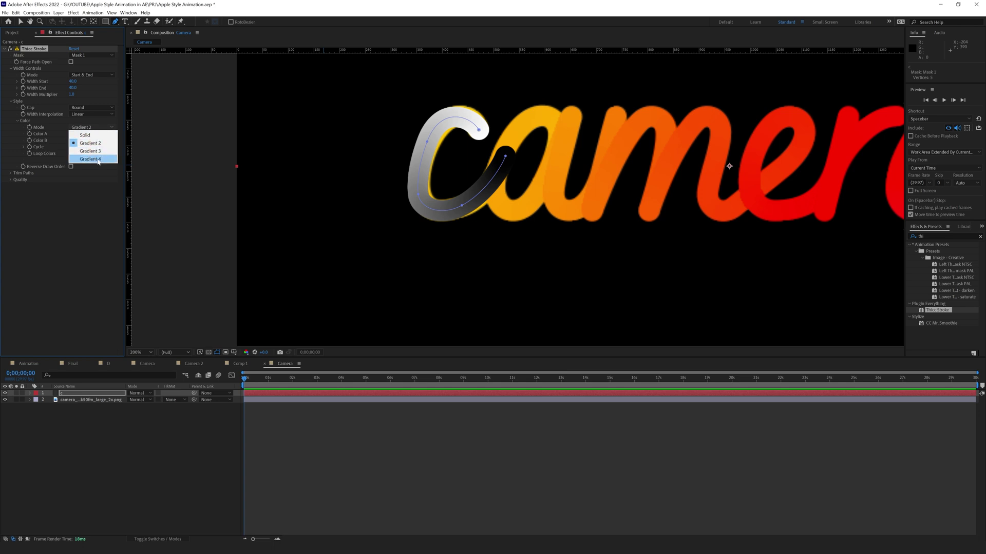
Keep Gradient 2 color mode and eyedrop the c's yellow into both gradient colours.
click(93, 216)
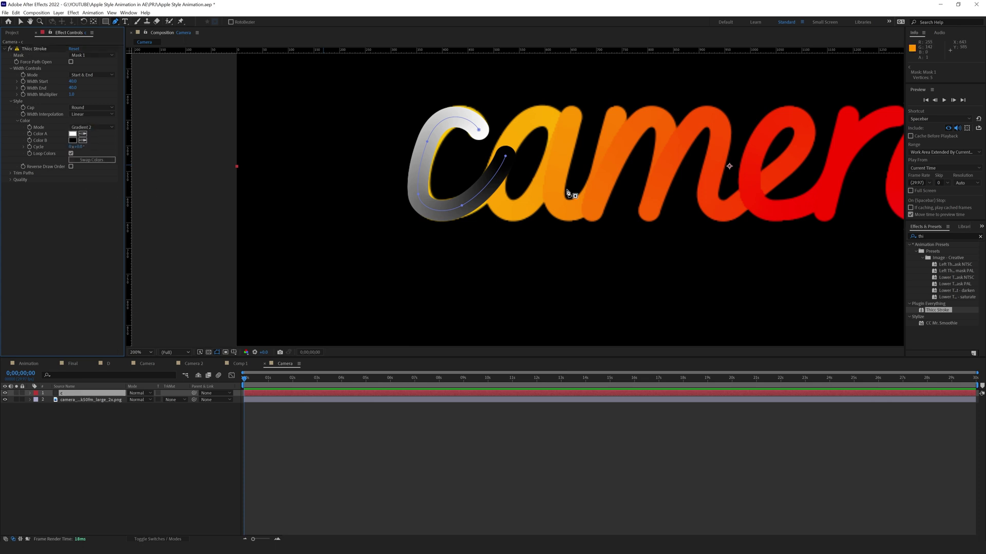
drag(570, 187, 395, 211)
key(g)
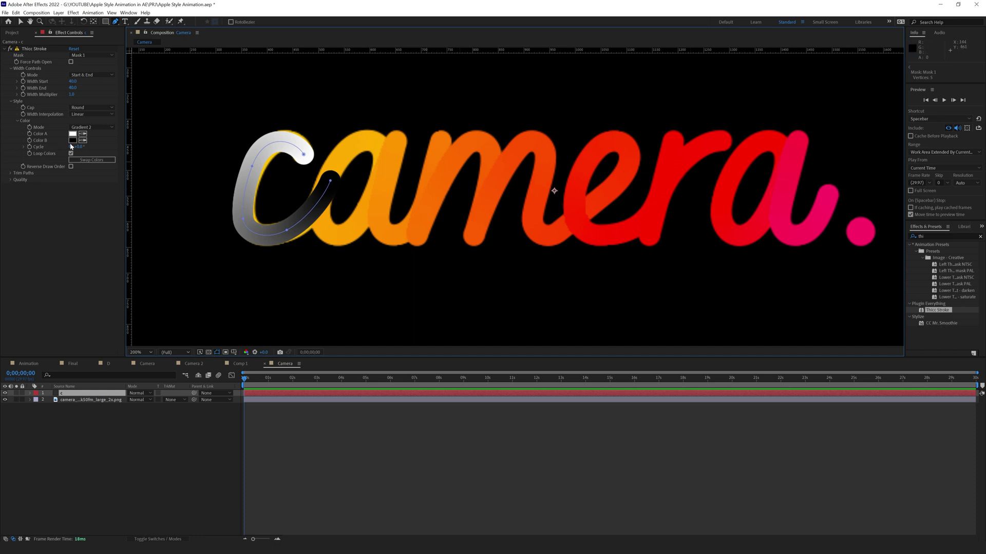
drag(77, 142, 127, 145)
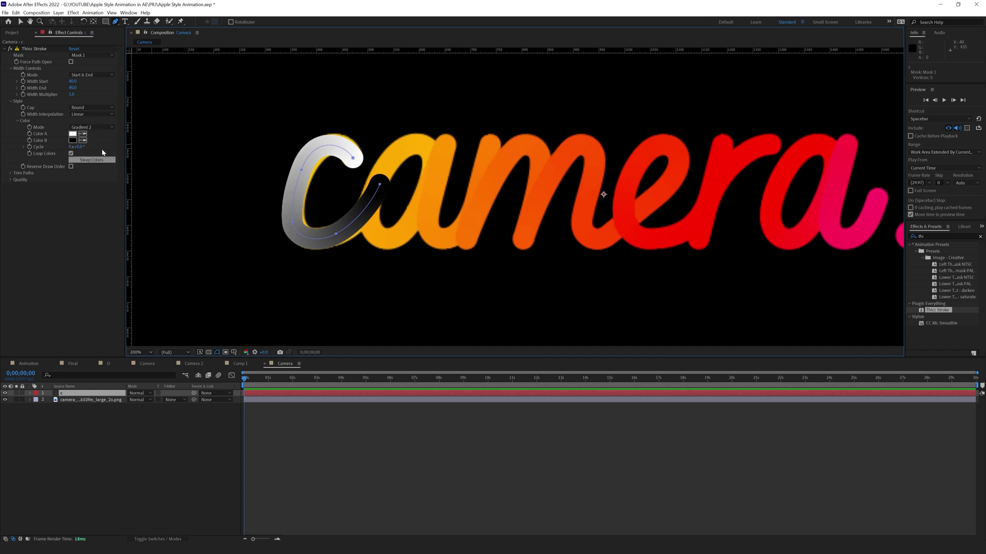
click(6, 394)
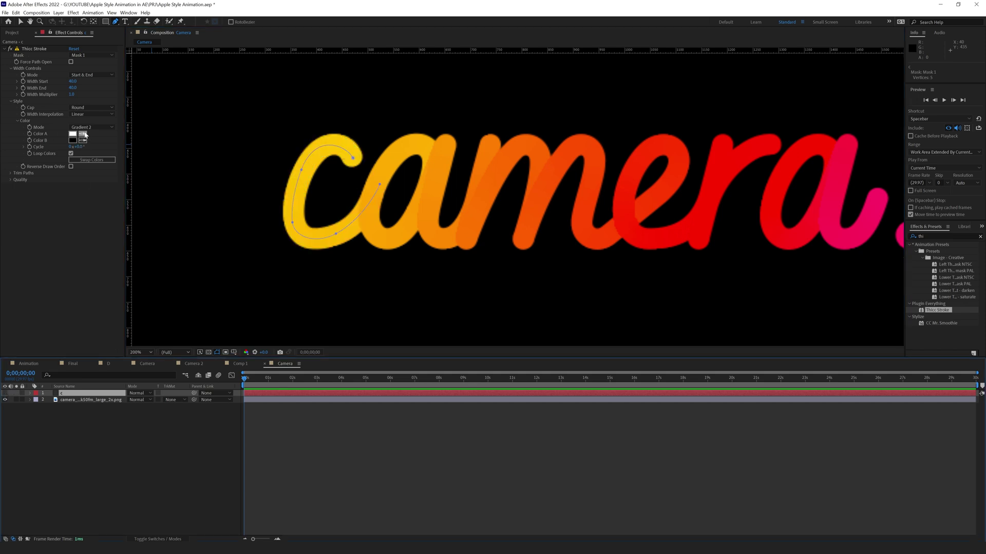
click(83, 135)
click(354, 145)
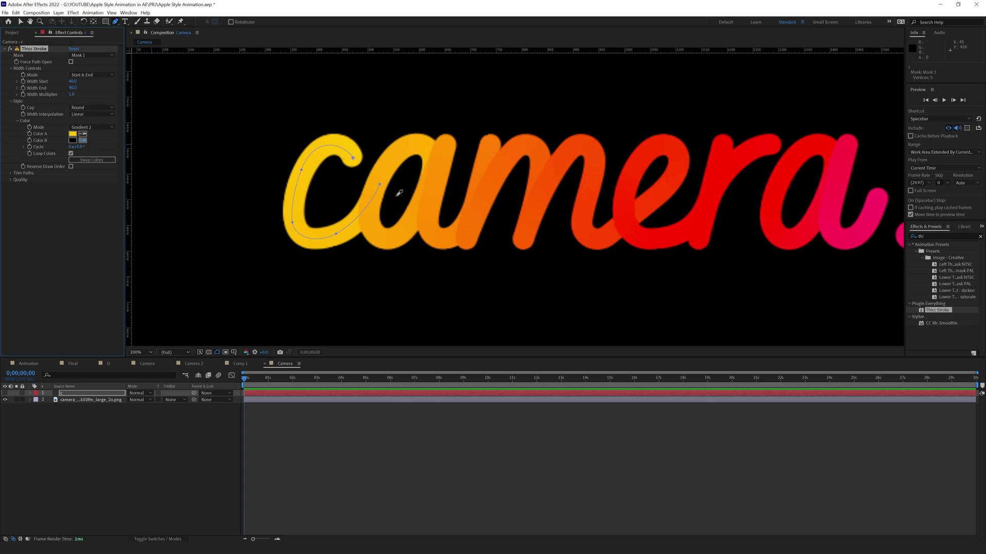
click(359, 208)
Try a red second colour and gradient cycle/loop settings, then undo back to yellow.
click(5, 399)
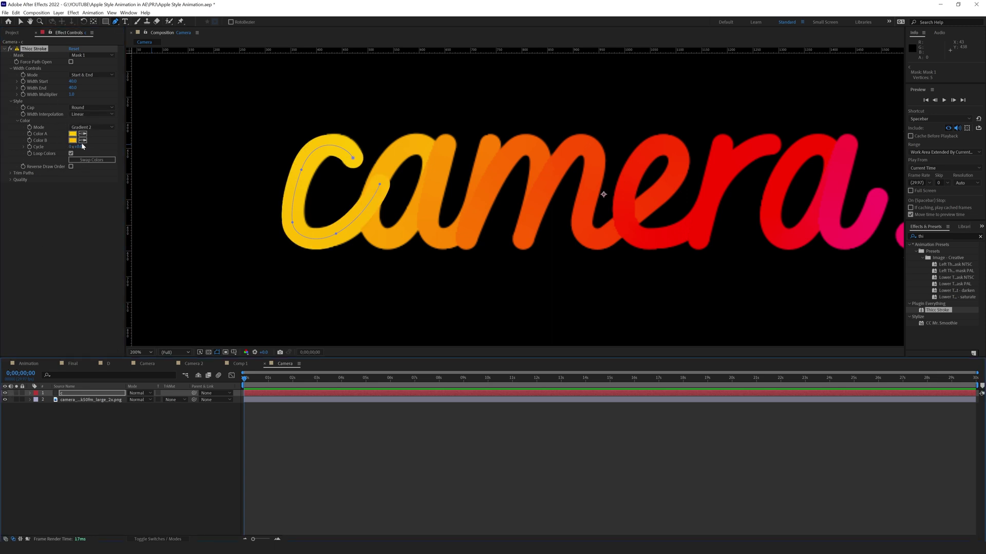
click(73, 141)
drag(504, 266, 505, 322)
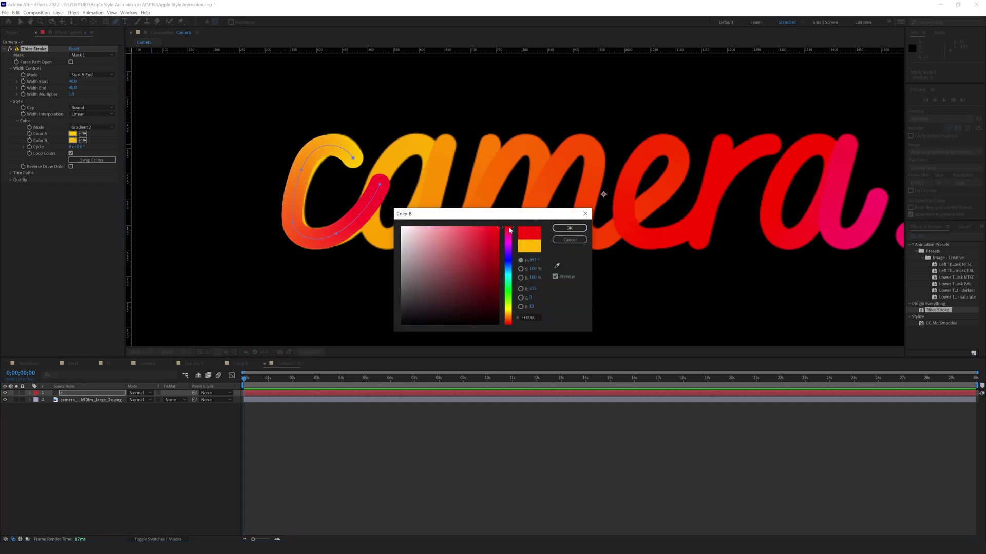
click(569, 228)
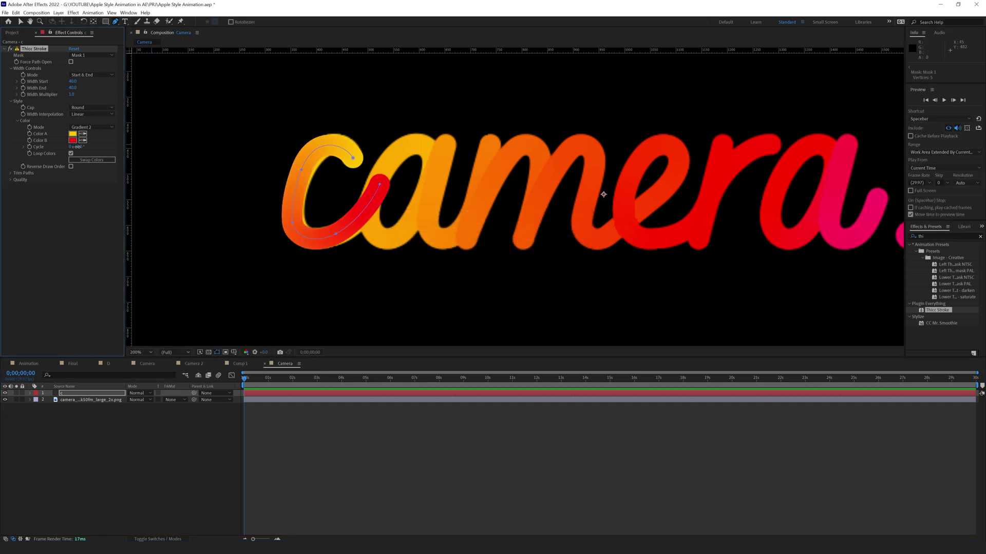
mouse_move(77, 147)
mouse_down()
mouse_move(132, 149)
mouse_move(94, 152)
mouse_up()
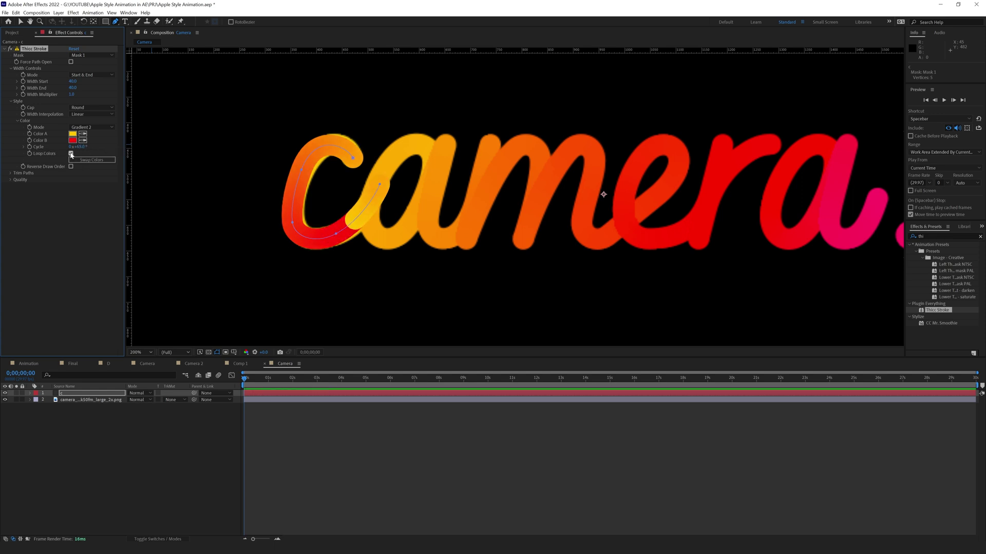
click(71, 154)
mouse_move(79, 147)
mouse_down()
mouse_move(37, 149)
mouse_move(157, 153)
mouse_move(17, 167)
mouse_move(96, 168)
mouse_up()
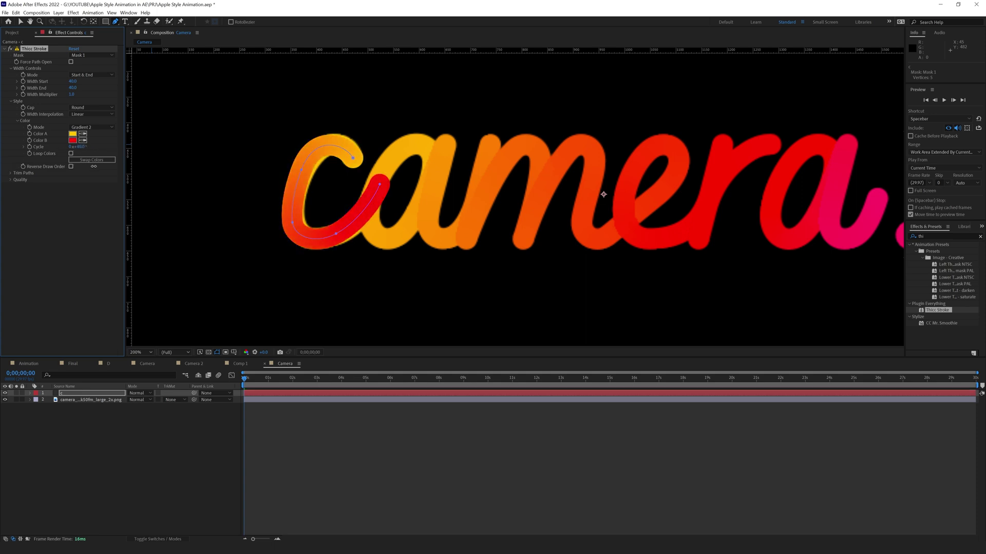
key(ctrl+z)
key(ctrl+z)
key(ctrl+z)
key(ctrl+z)
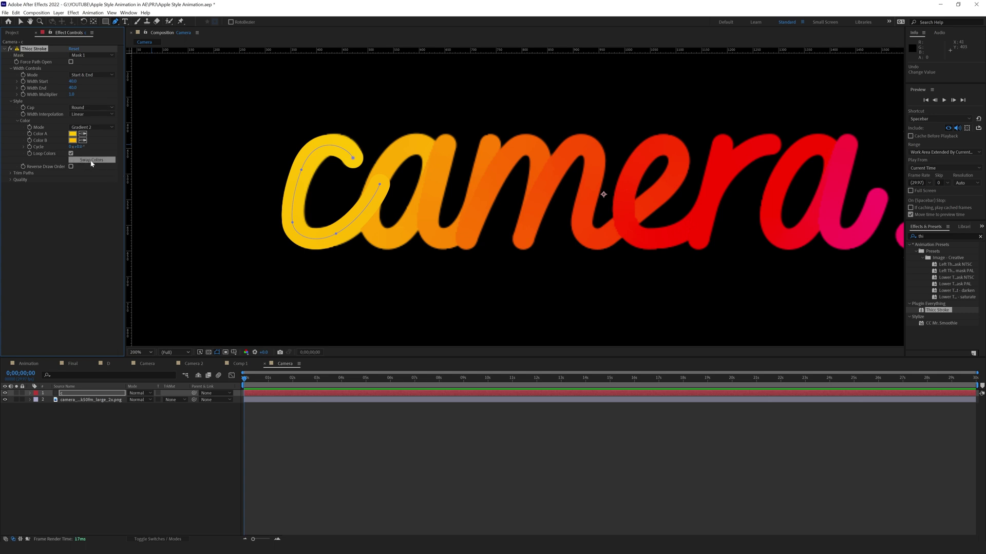
click(92, 160)
Keyframe Thicc Stroke Trim Paths End from 0% to 100% so the c writes on.
click(11, 174)
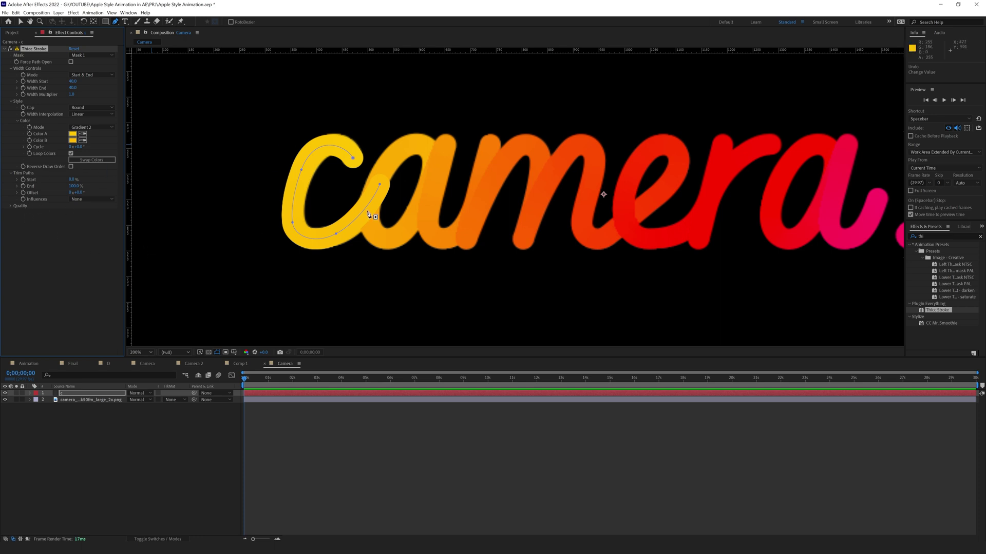
scroll(264, 380, up, 3)
drag(263, 380, 301, 384)
key(space)
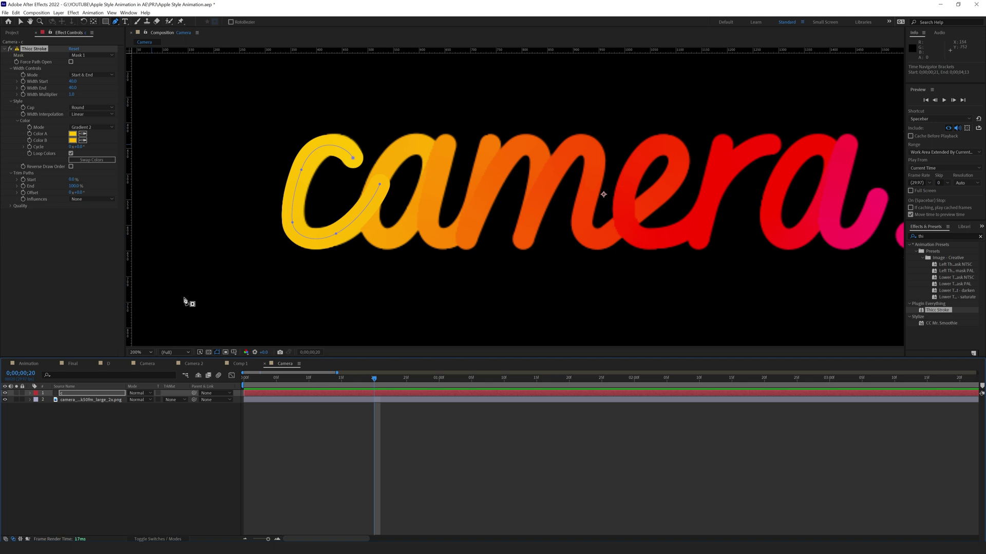
click(24, 186)
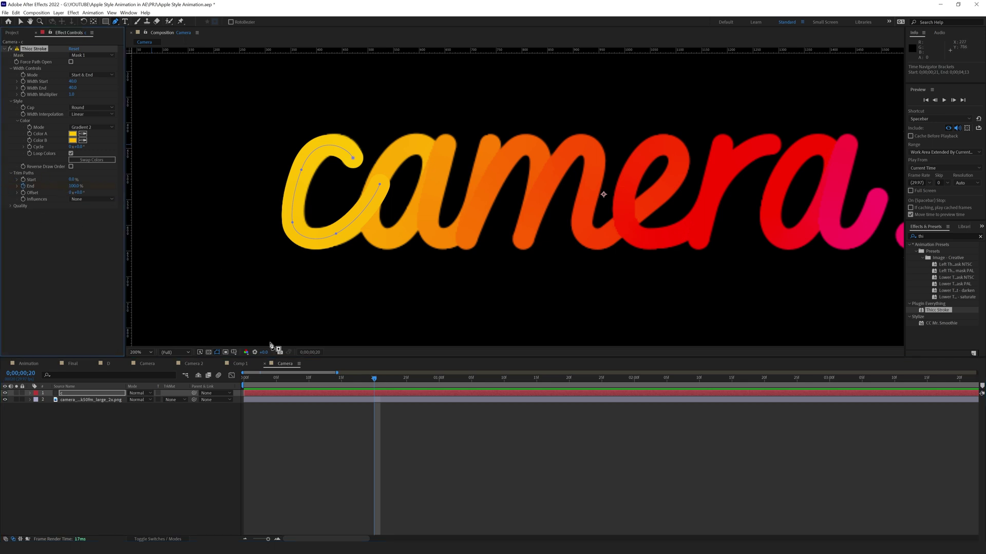
key(Home)
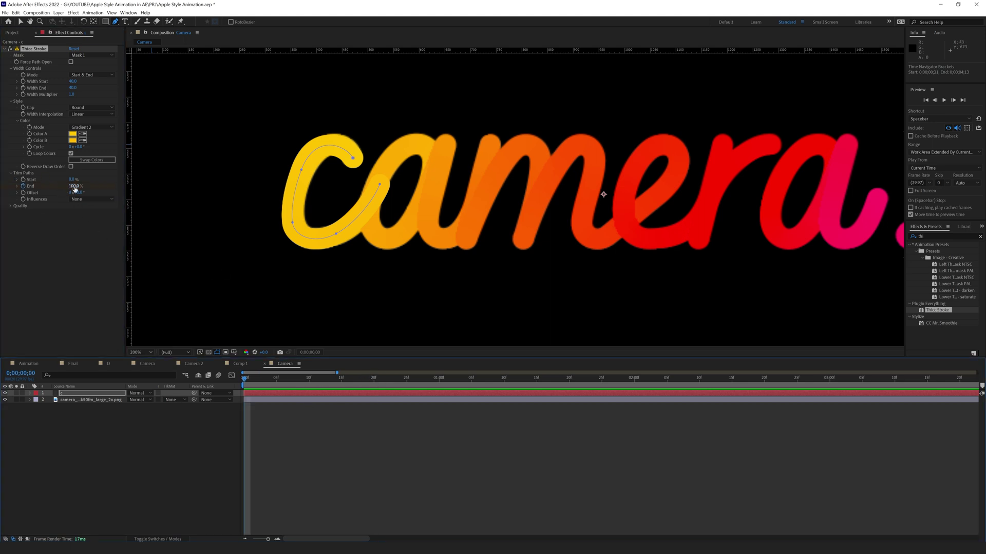
text(5)
key(Return)
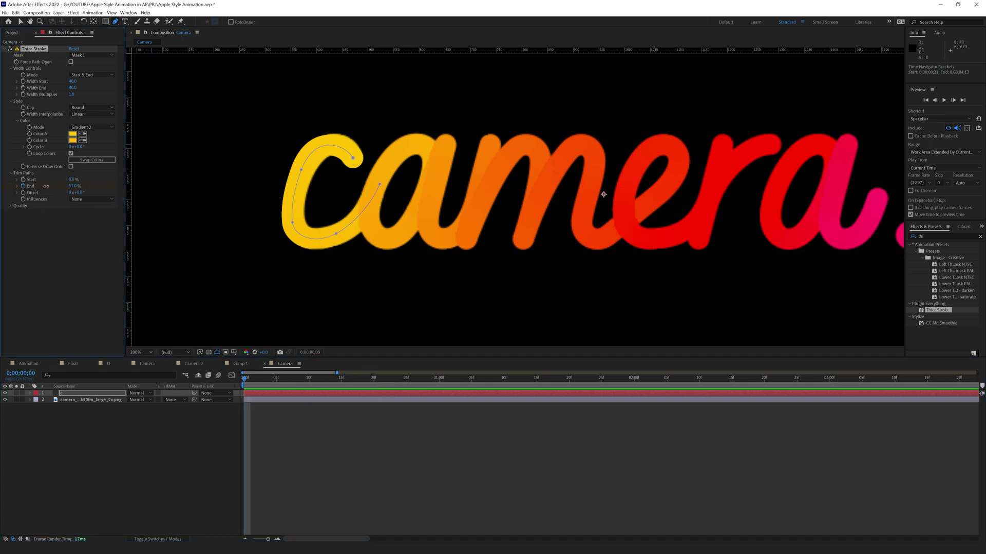
drag(70, 185, 1, 181)
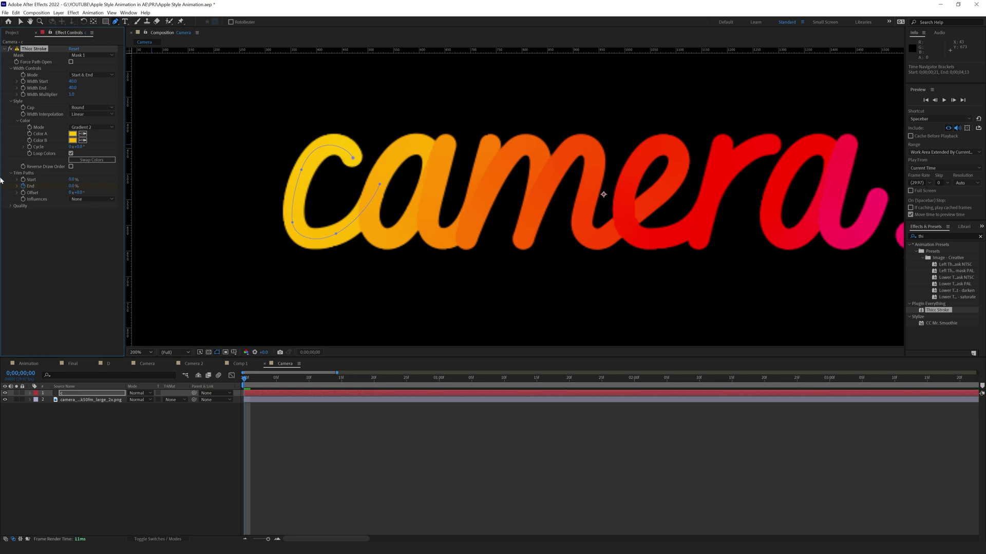
Preview the write-on animation, toggling the camera reference image on and off to compare.
click(5, 400)
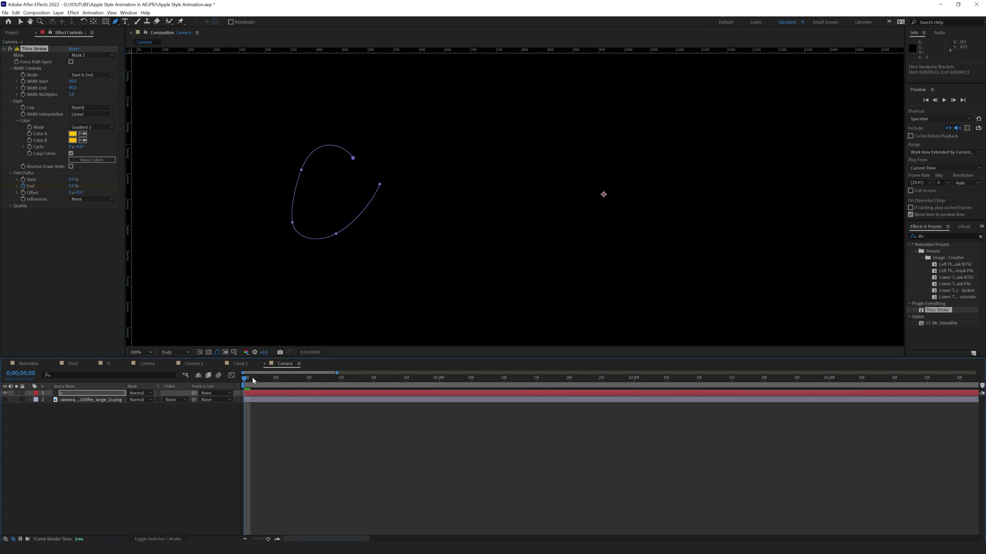
mouse_move(252, 381)
mouse_down()
mouse_move(381, 380)
mouse_move(244, 389)
mouse_up()
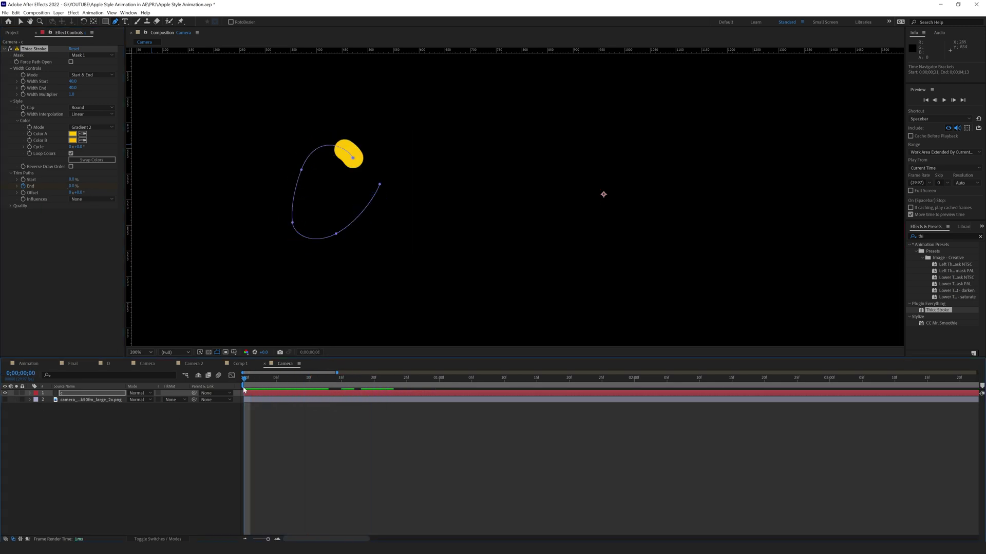
key(space)
key(space)
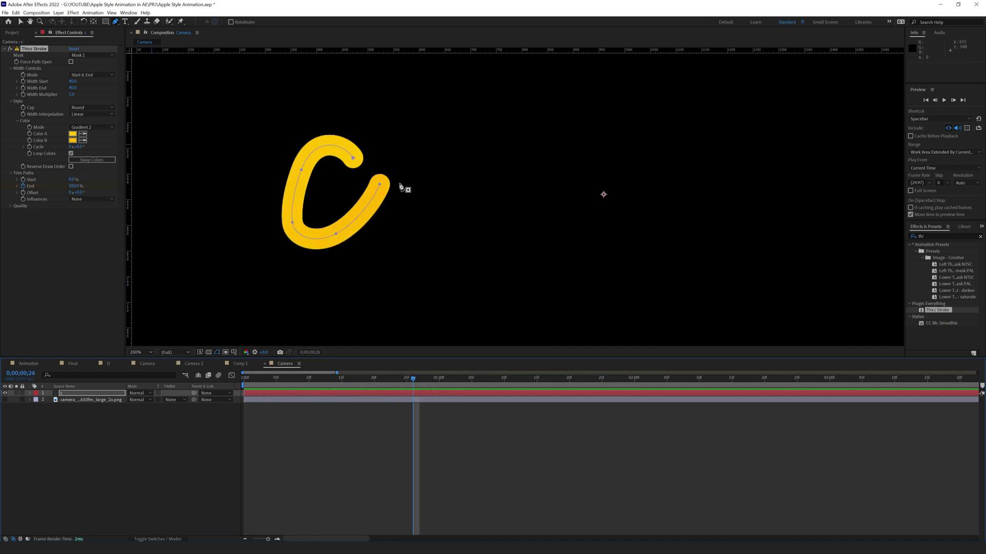
click(4, 399)
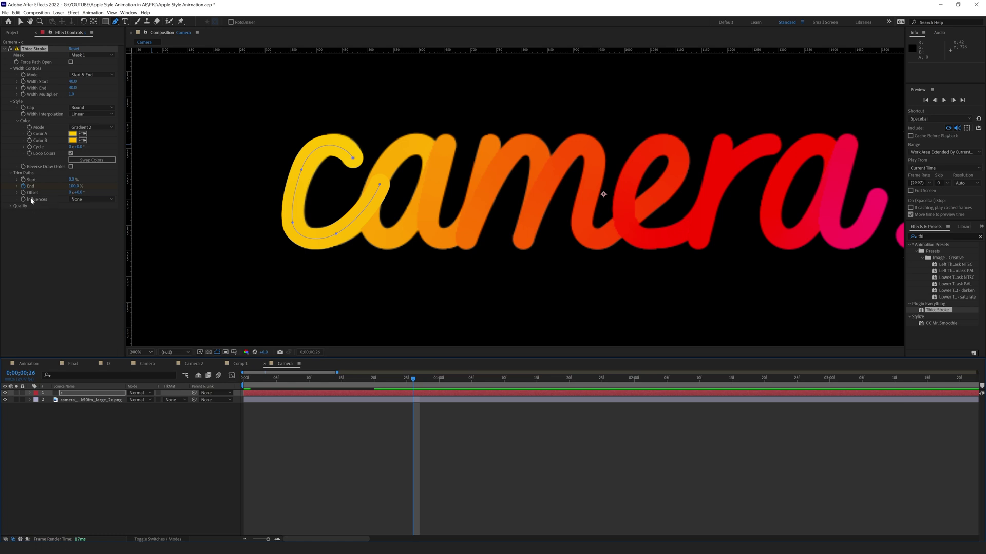
mouse_move(296, 379)
mouse_down()
mouse_move(269, 379)
mouse_move(282, 379)
mouse_up()
click(4, 399)
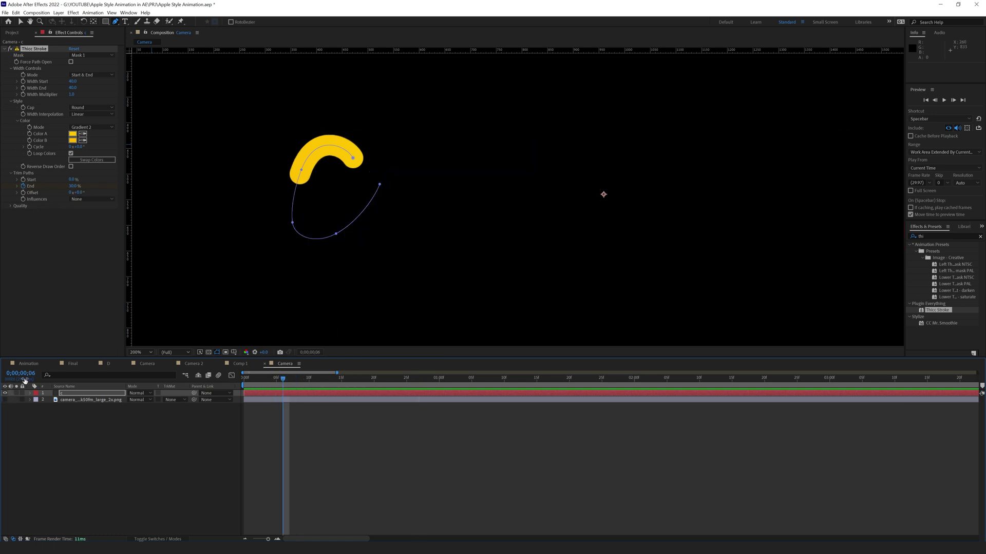
Set the gradient Influences to Color and make the second gradient colour red.
mouse_move(76, 194)
mouse_down()
mouse_move(118, 195)
mouse_move(77, 194)
mouse_up()
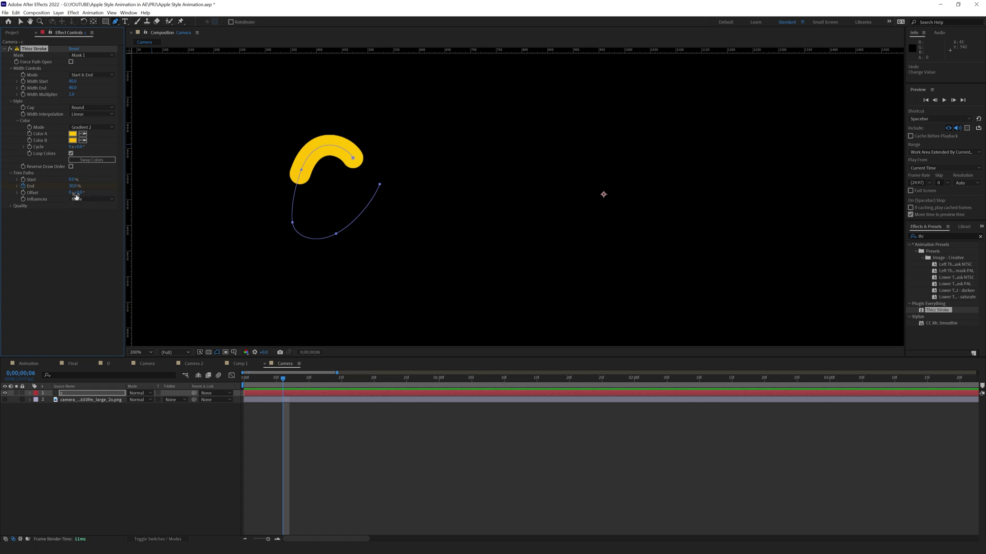
click(93, 199)
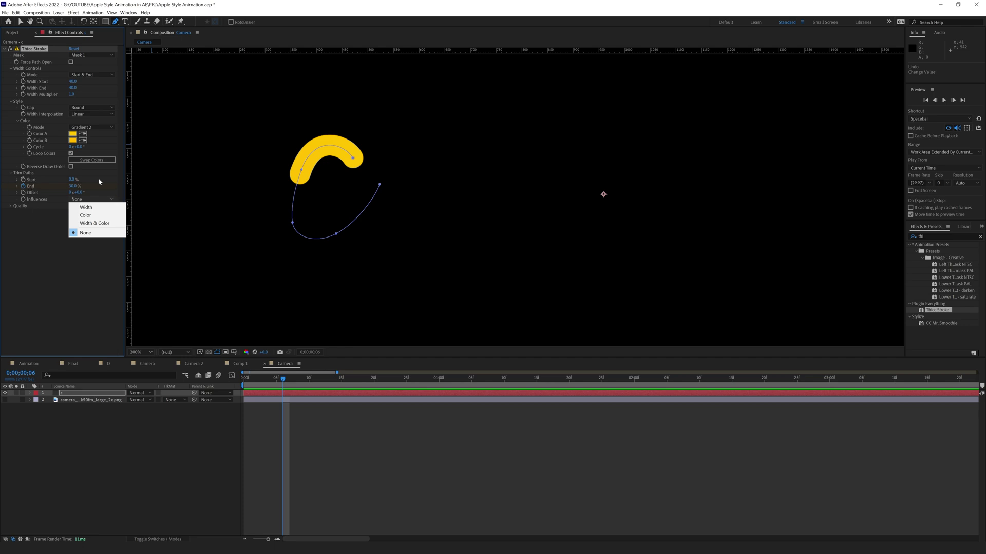
click(86, 216)
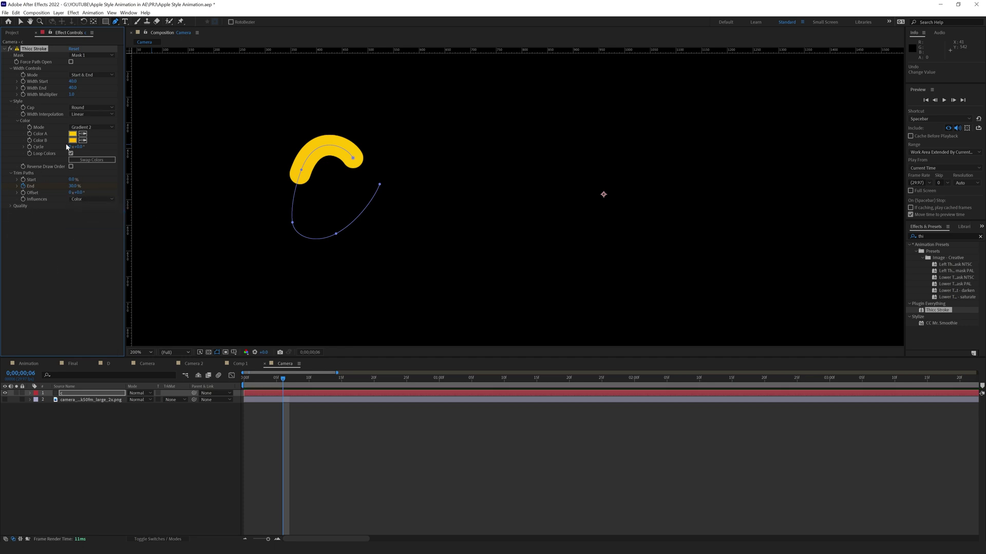
click(72, 141)
drag(511, 246, 509, 229)
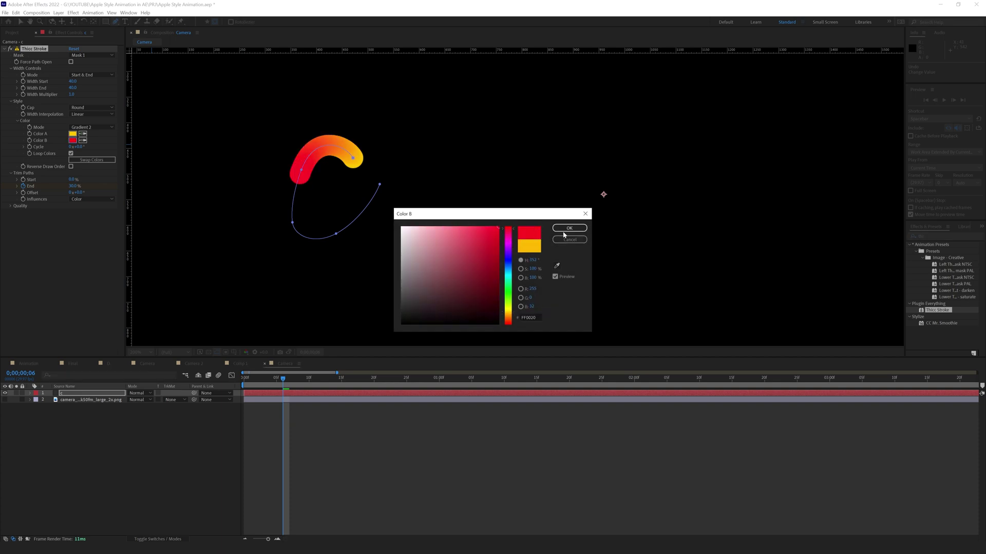
click(569, 228)
mouse_move(286, 382)
mouse_down()
mouse_move(260, 382)
mouse_move(374, 383)
mouse_move(277, 386)
mouse_move(362, 384)
mouse_up()
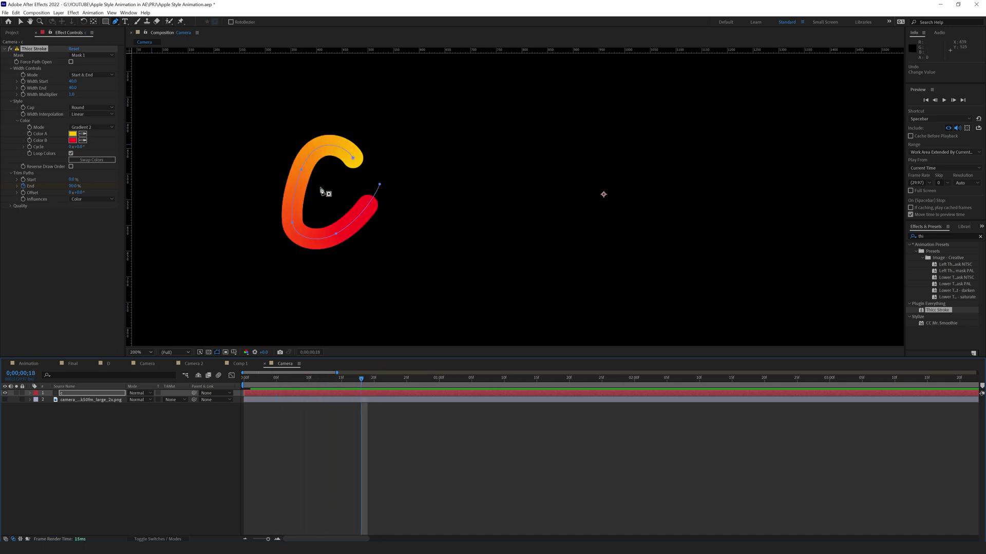
Test Width influence, then revert Influences to Color and confirm a Width End of 40.
click(81, 201)
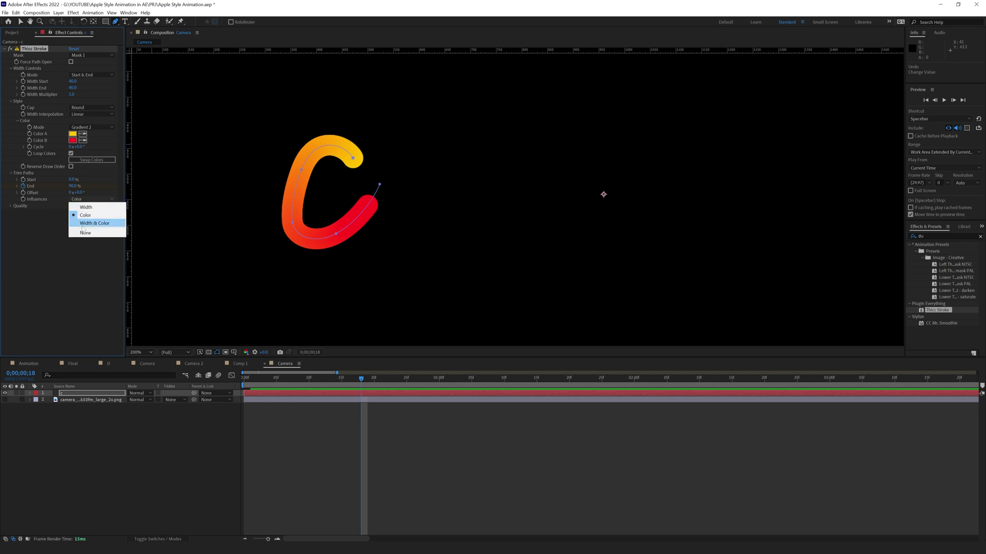
click(82, 208)
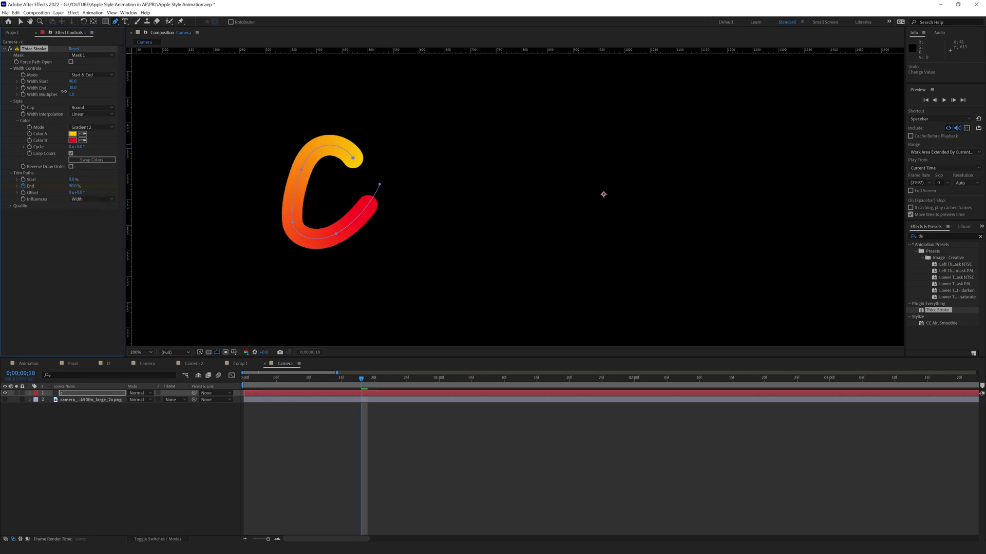
drag(2, 91, 11, 90)
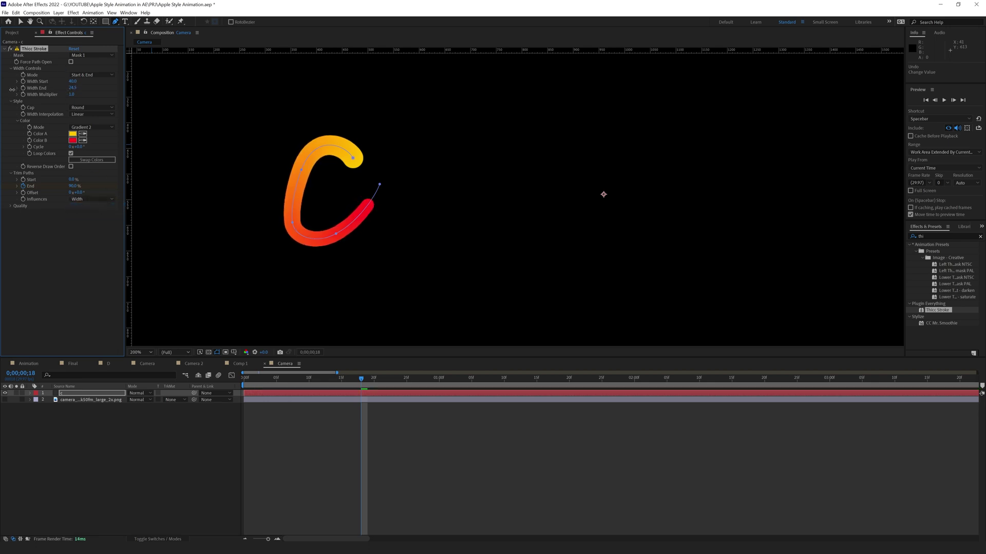
mouse_move(354, 383)
mouse_down()
mouse_move(245, 382)
mouse_move(381, 389)
mouse_up()
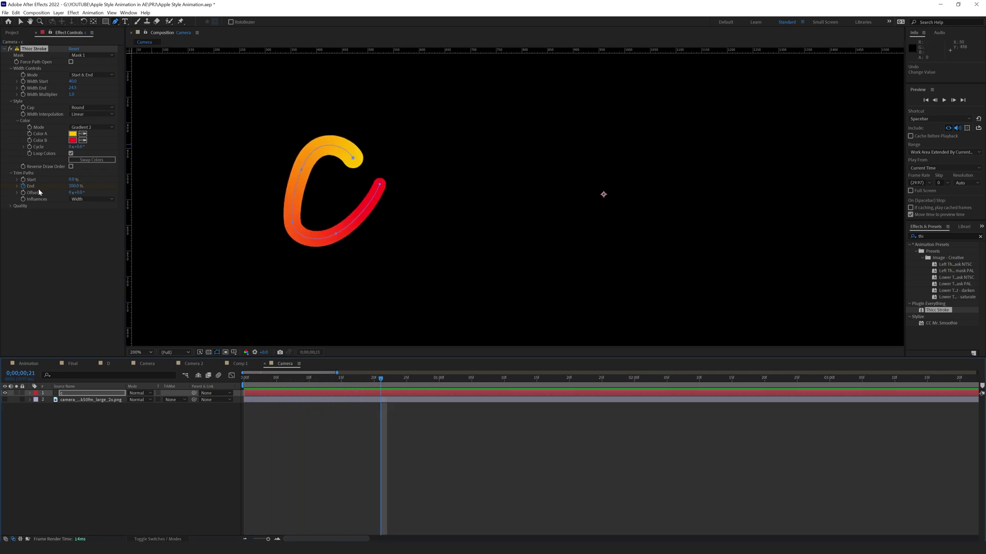
click(100, 199)
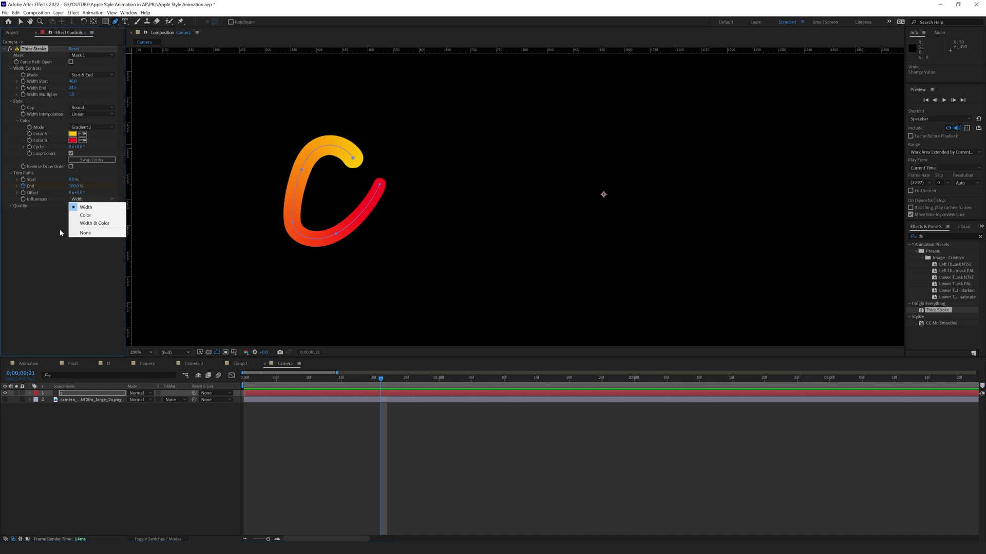
click(82, 216)
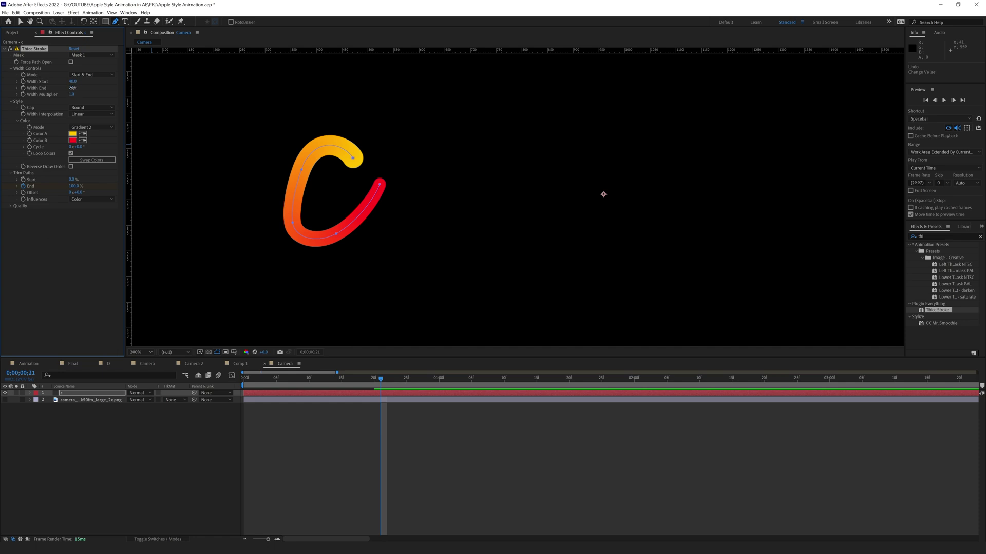
click(73, 88)
key(Return)
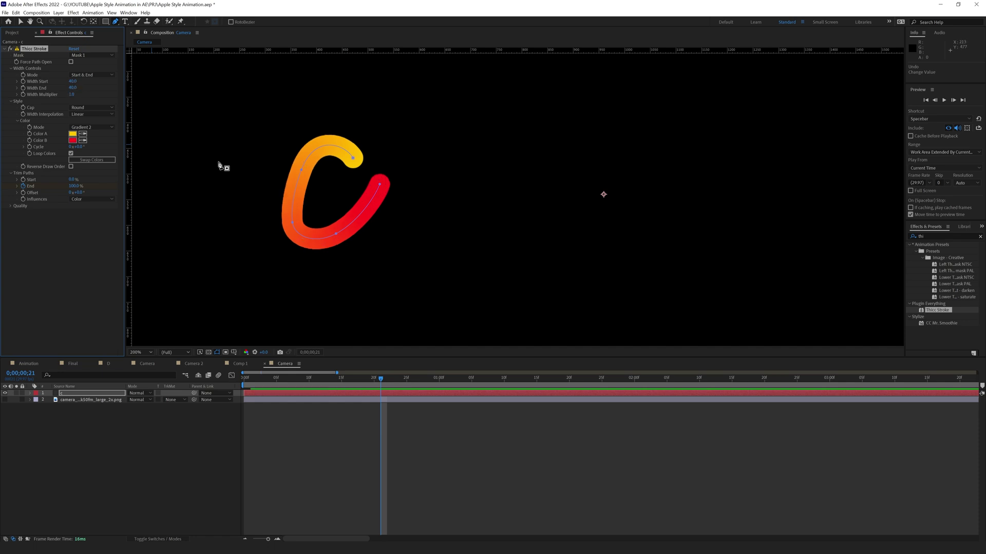
Adjust Mask 1 points against the camera reference to fit the c, then replay to check.
click(11, 206)
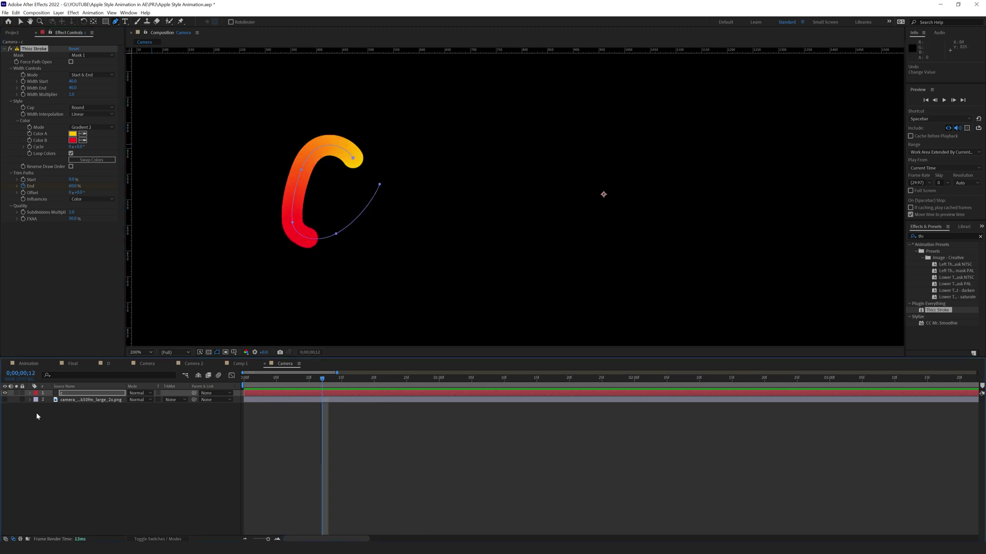
click(6, 400)
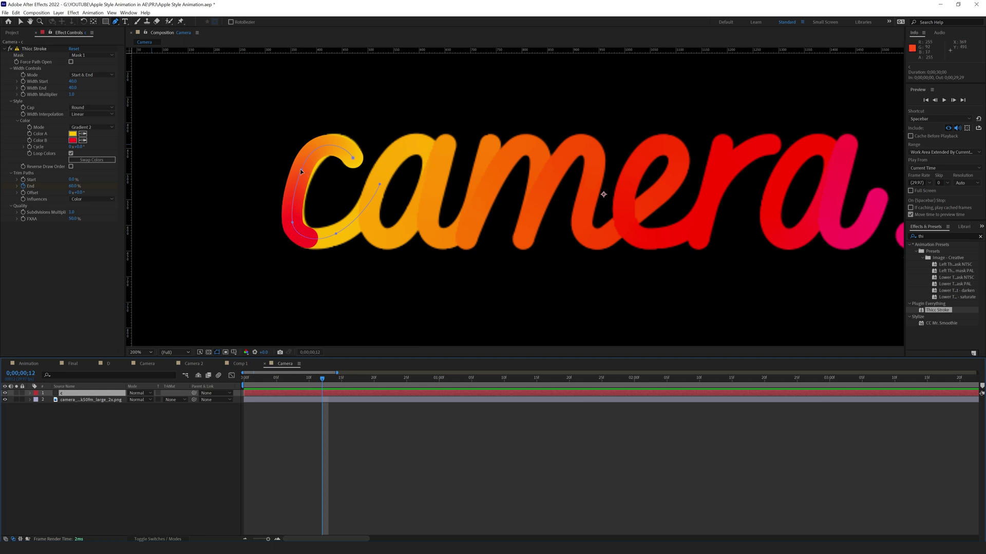
drag(301, 170, 304, 169)
drag(293, 222, 295, 223)
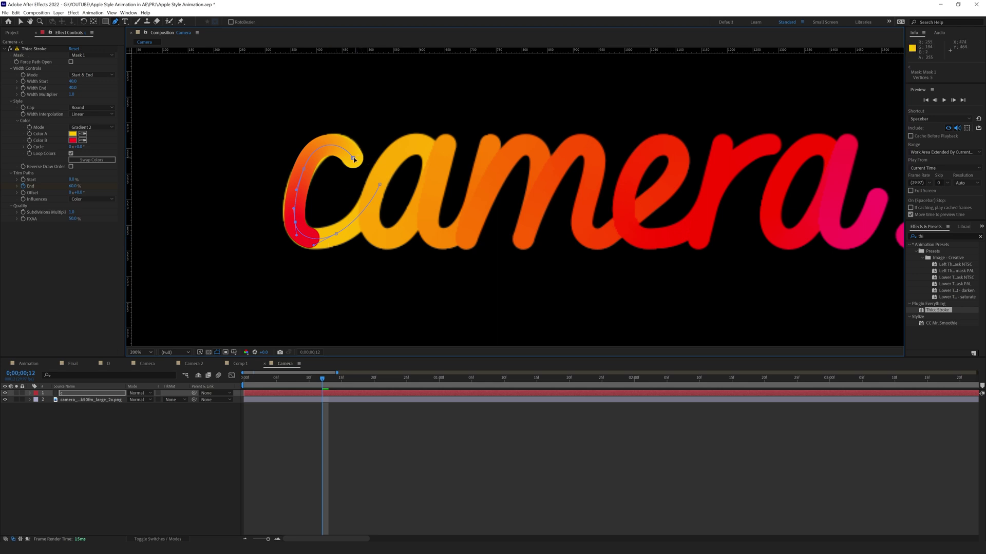
drag(353, 161, 362, 171)
drag(247, 379, 388, 390)
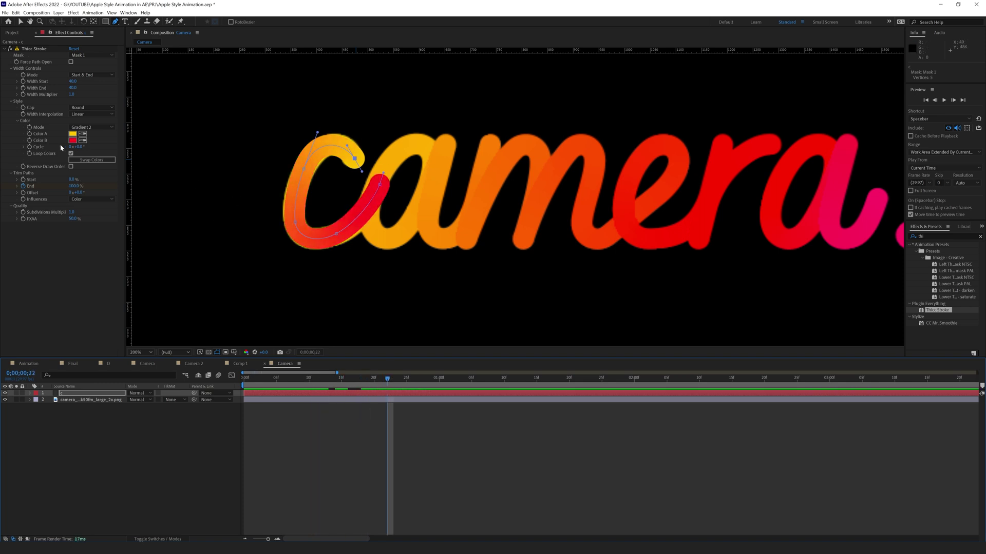
click(4, 393)
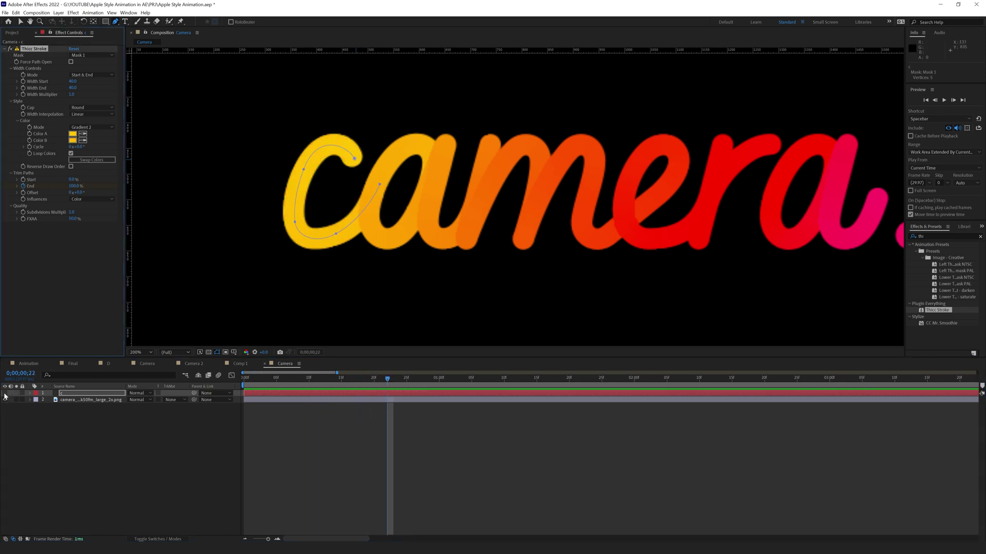
Duplicate the c stroke layer, rename the copy O, and delete its copied mask.
click(4, 394)
click(60, 409)
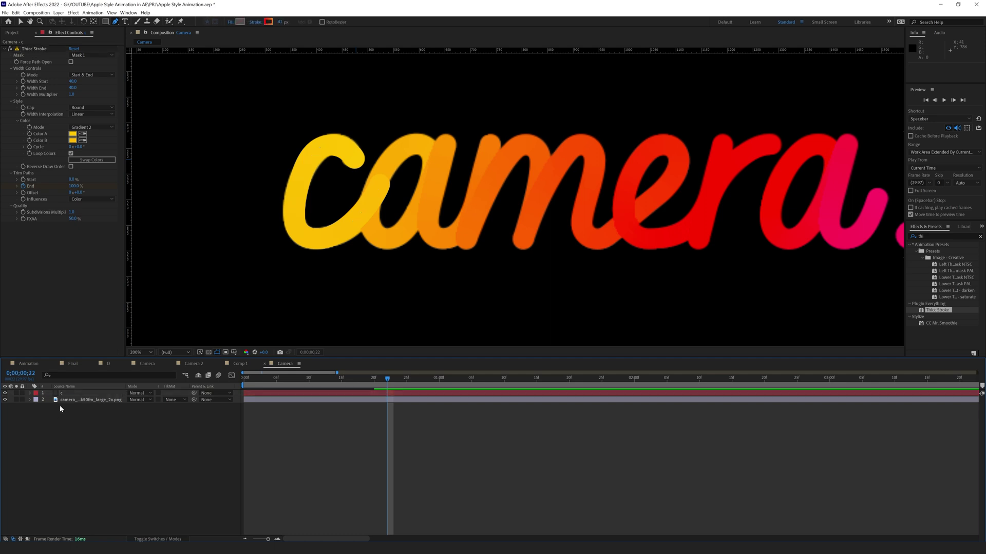
click(59, 394)
key(ctrl+d)
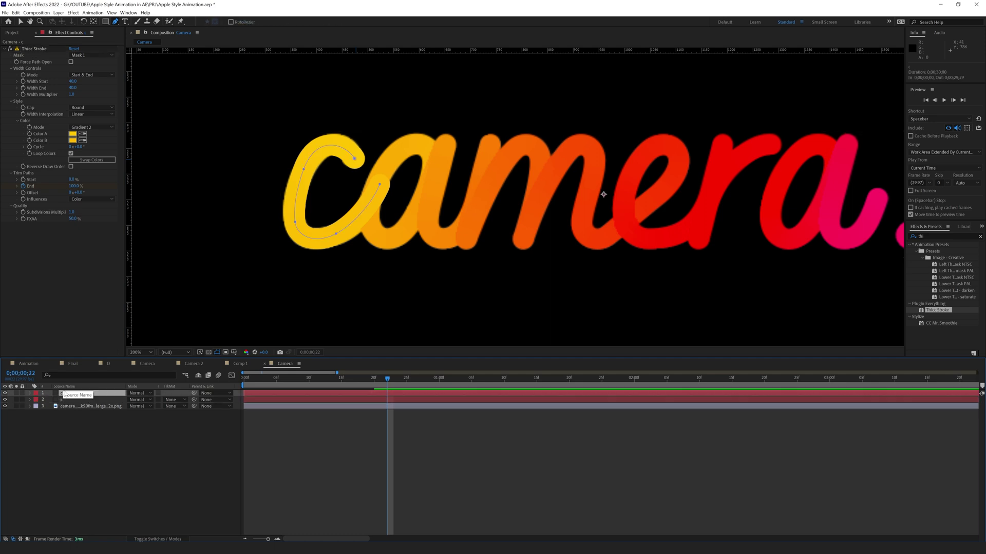
key(Return)
text(O)
key(Return)
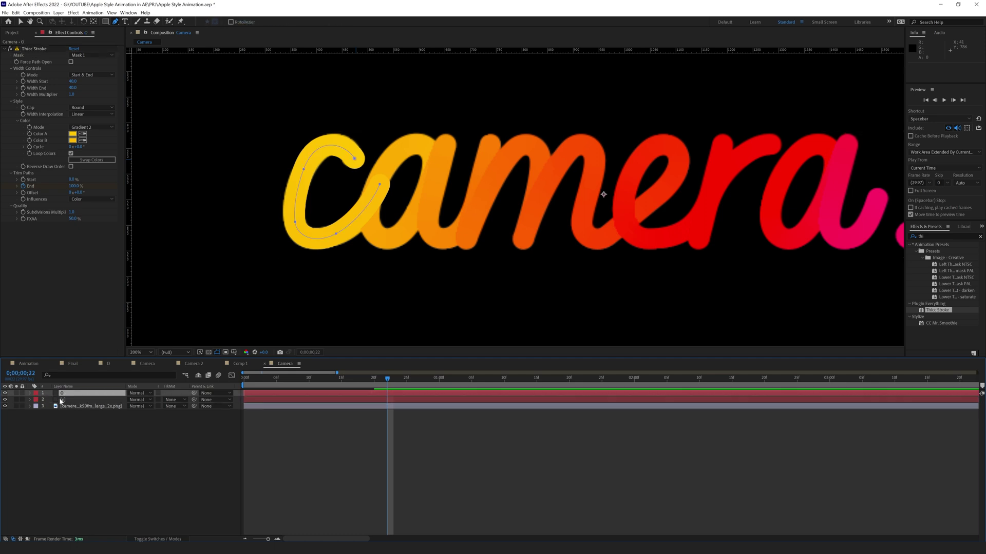
key(m)
click(61, 401)
key(Delete)
Trace a closed four-point curved mask around the a with the Pen tool.
drag(402, 149, 392, 161)
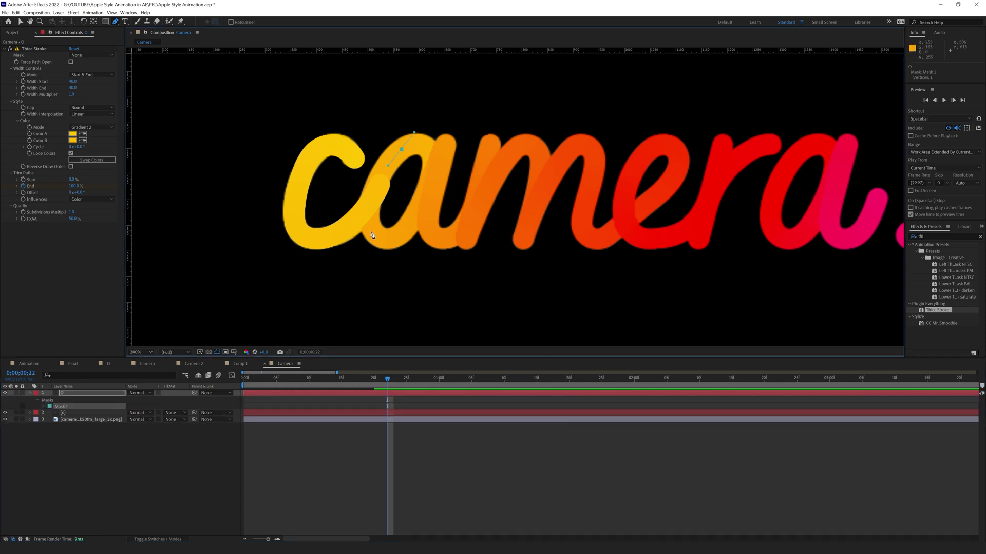
drag(371, 230, 421, 211)
drag(437, 162, 437, 151)
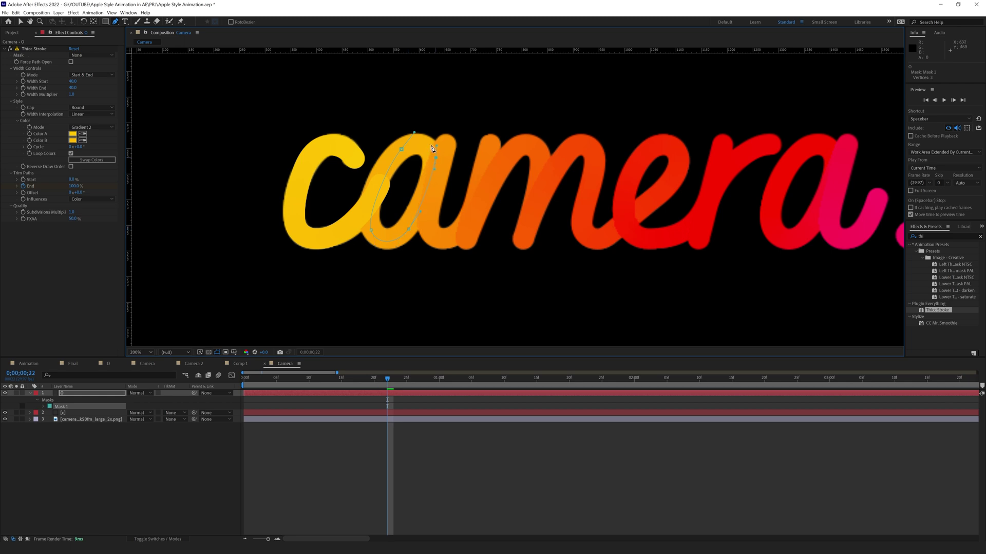
click(402, 150)
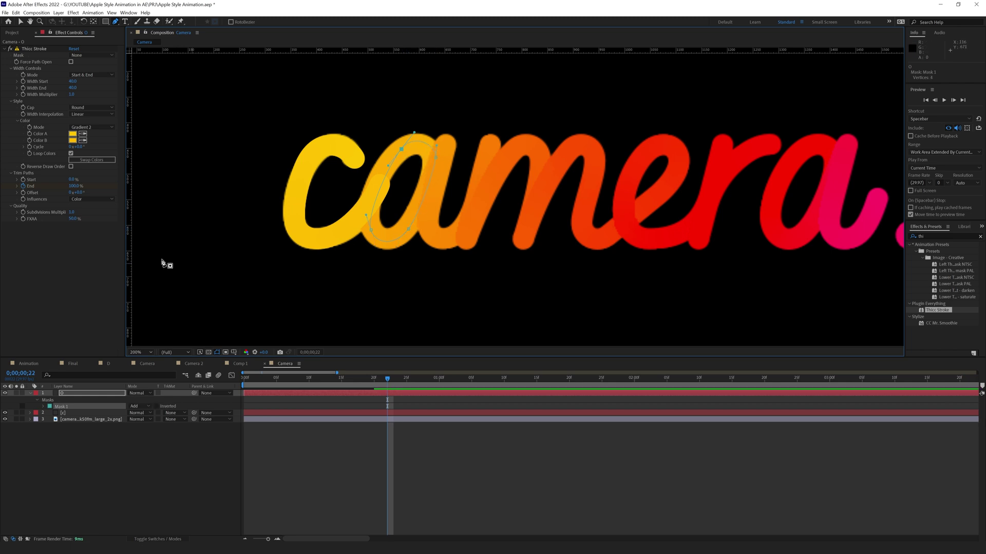
Set Thicc Stroke's Mask to Mask 1 and refine the a path's corner points.
click(77, 55)
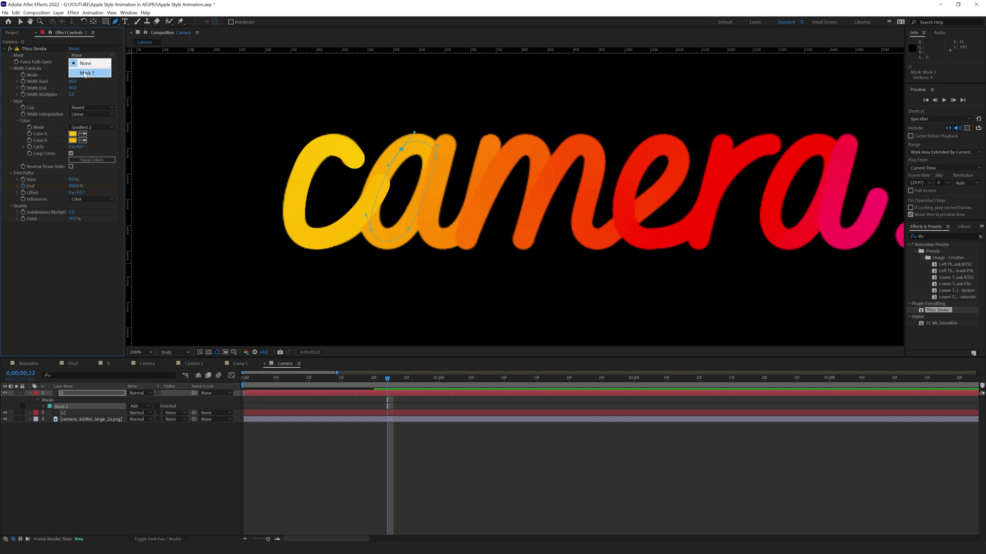
click(82, 68)
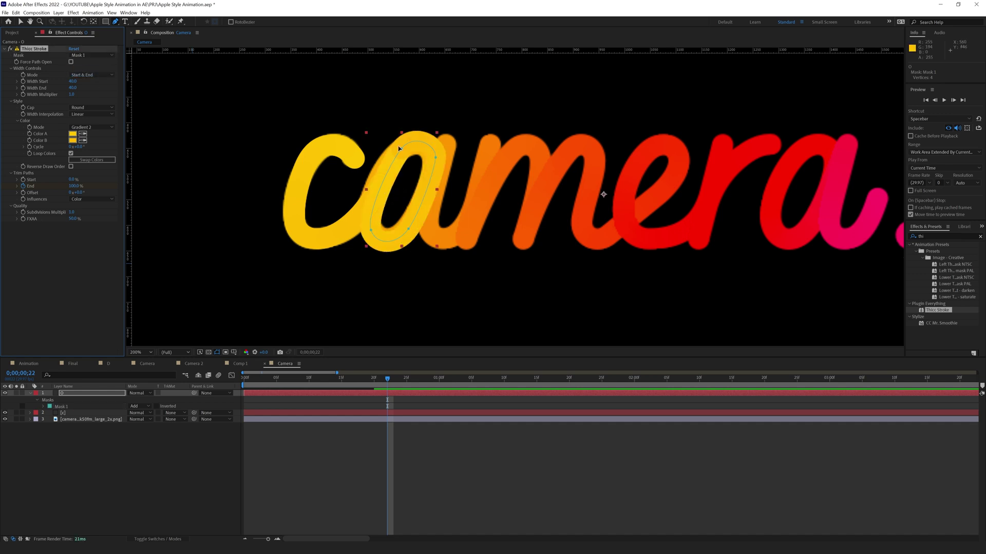
drag(401, 150, 396, 151)
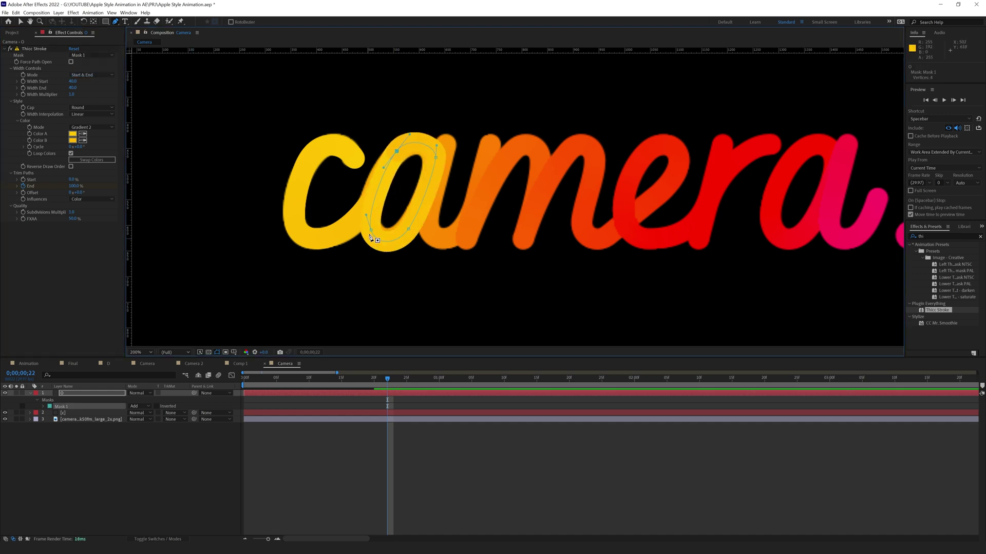
drag(370, 230, 364, 212)
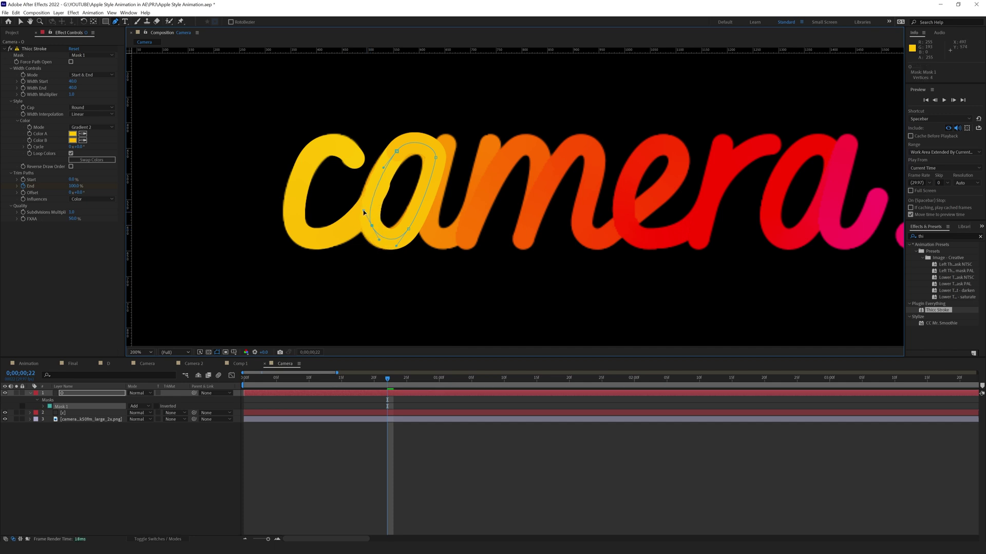
click(408, 229)
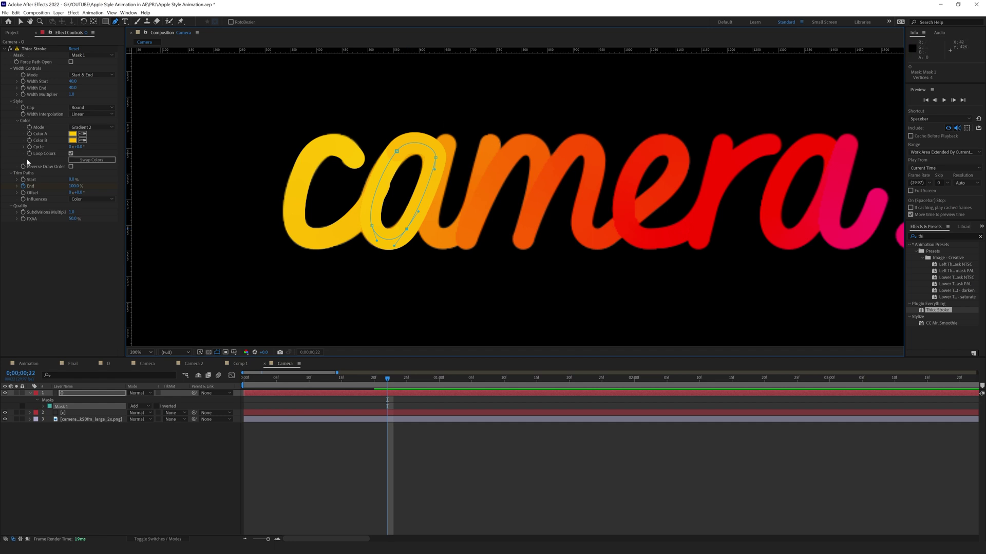
Turn off Loop Colors and resample Color A from the a's lettering.
click(71, 154)
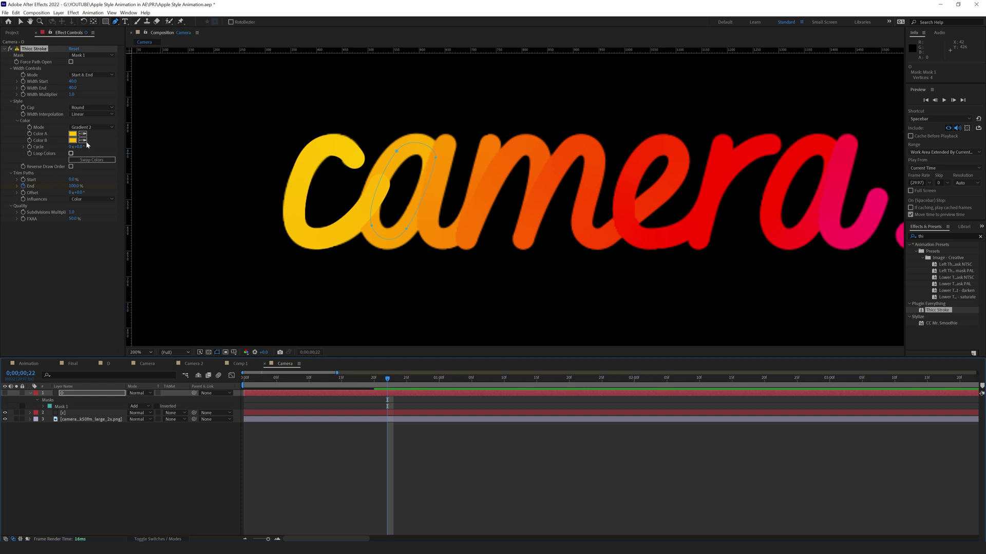
click(85, 135)
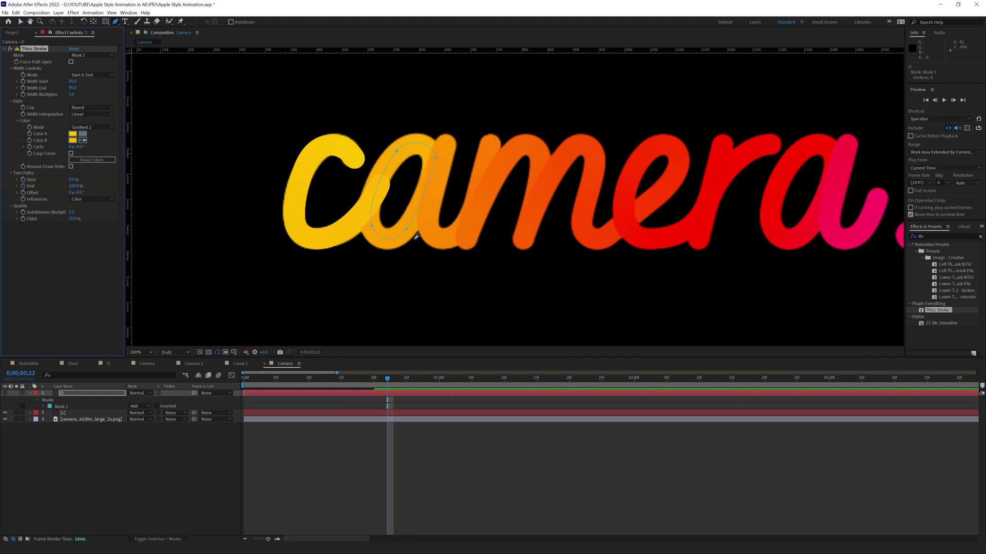
click(372, 178)
Show layer O, shift the colour Cycle about 73 degrees and re-enable Loop Colors.
click(6, 393)
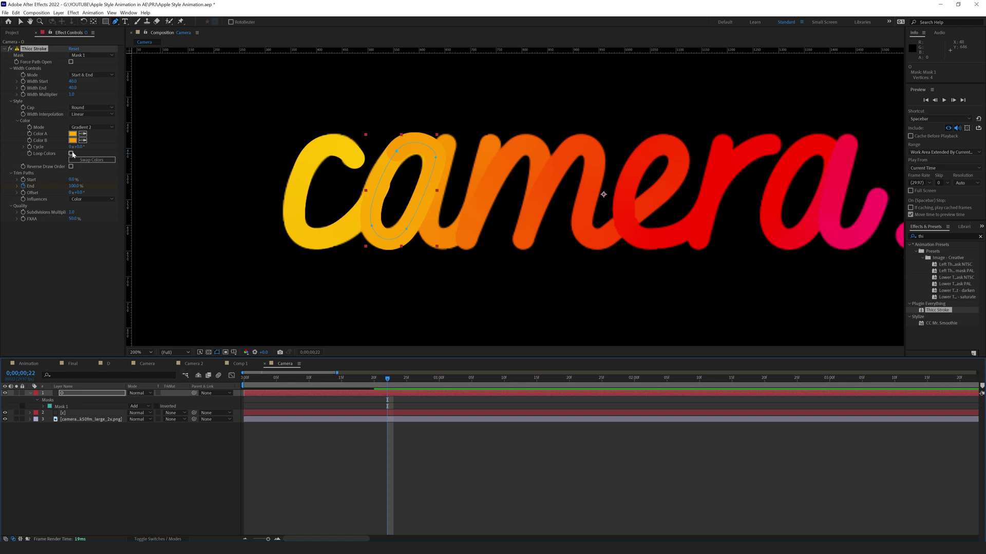
drag(76, 147, 91, 149)
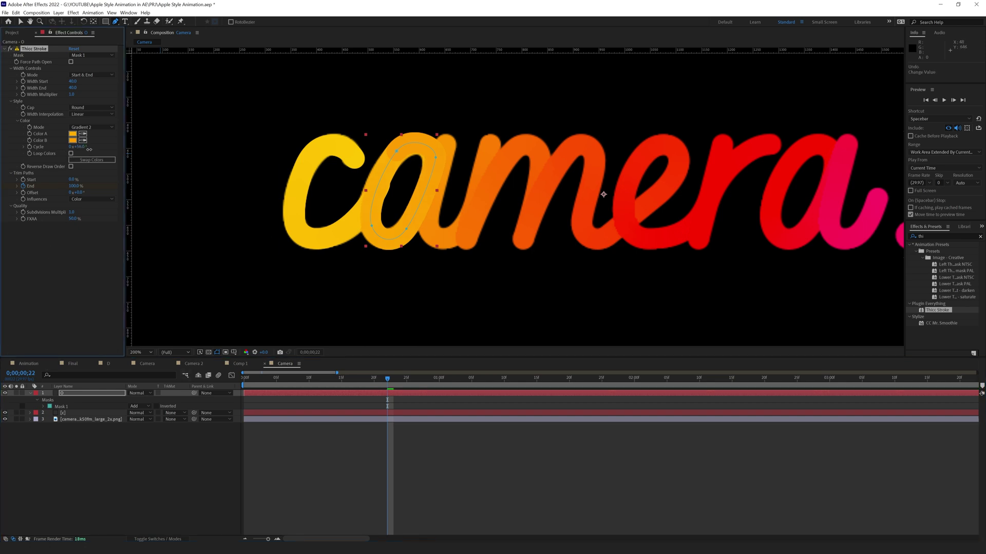
click(71, 152)
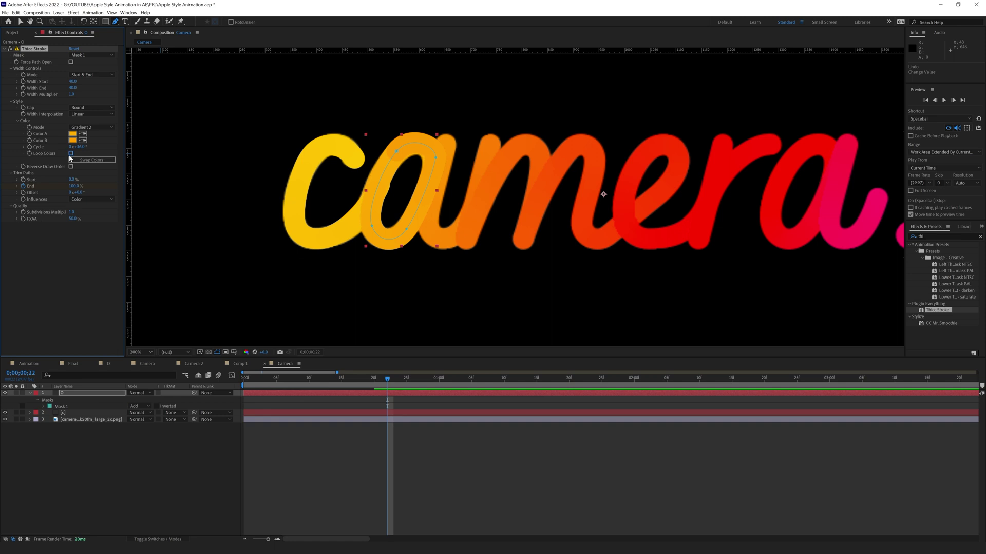
drag(81, 148, 85, 148)
click(66, 395)
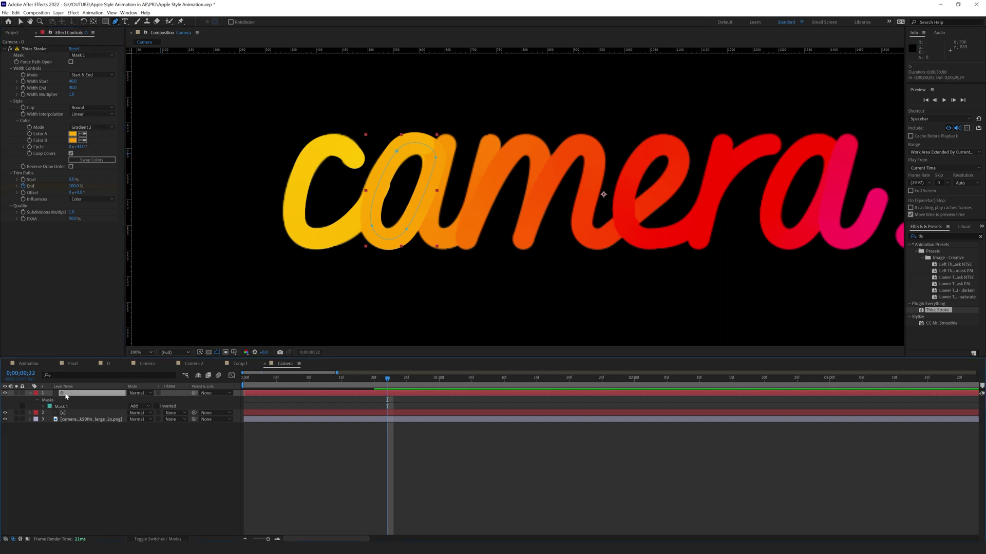
Duplicate layer O, rename the copy U and delete its old mask.
key(ctrl+d)
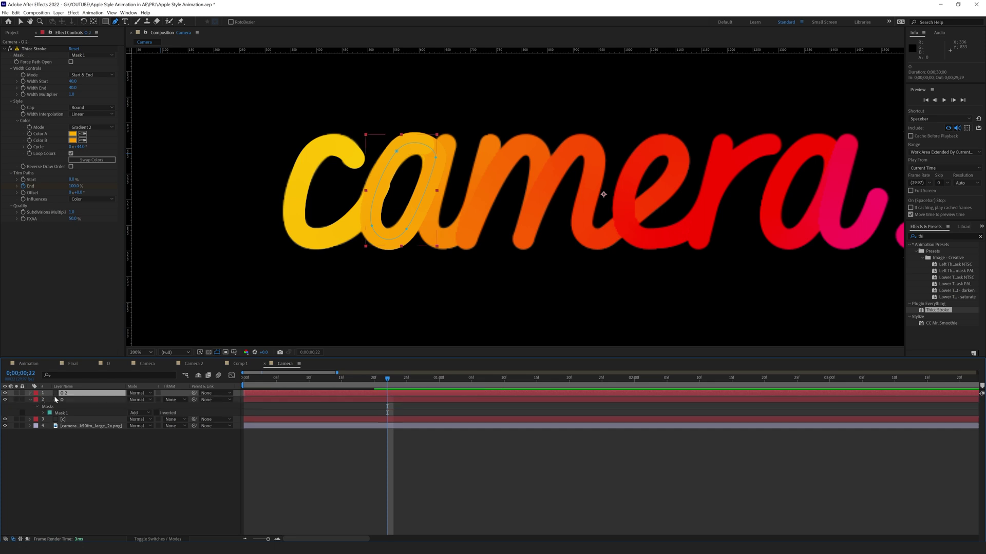
key(Return)
text(U)
key(Return)
key(m)
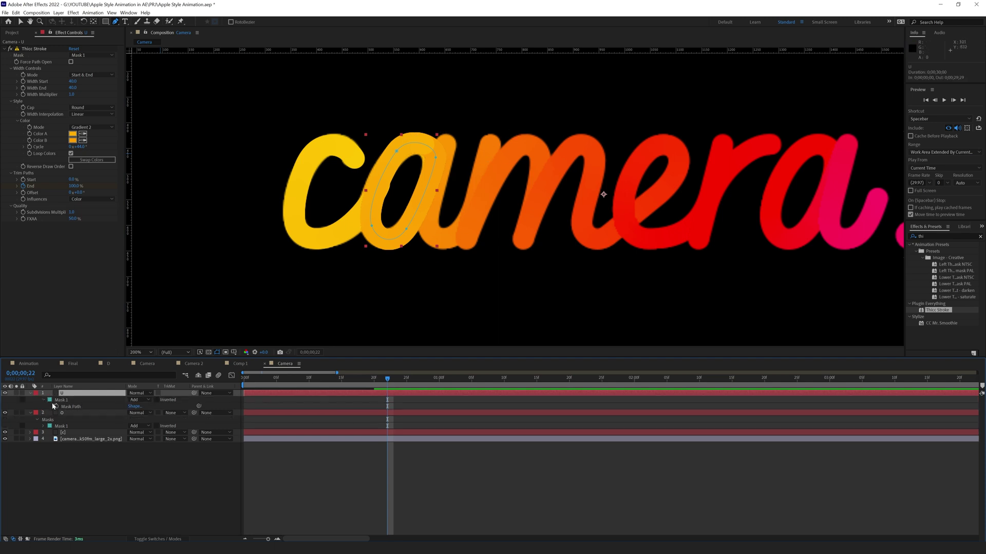
click(61, 400)
key(Delete)
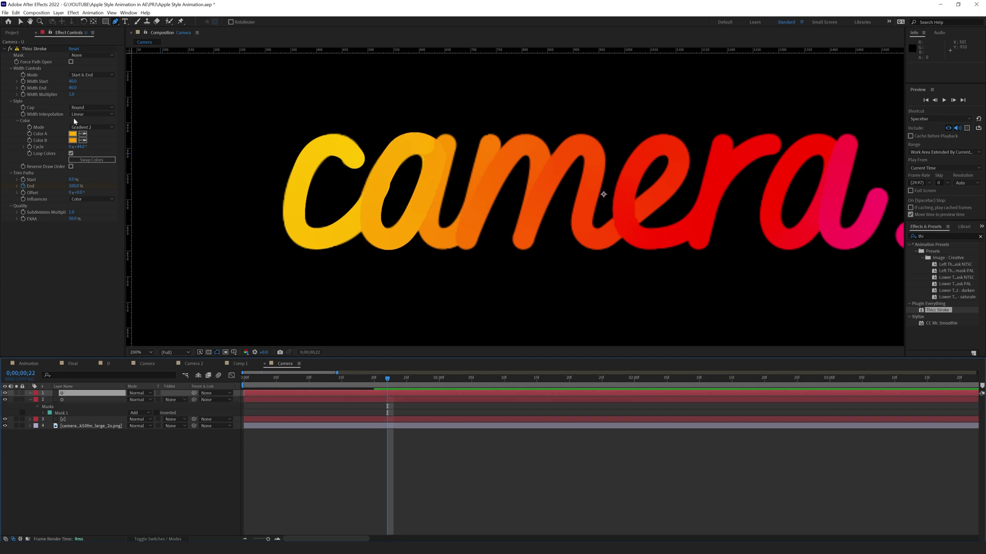
Eyedrop U's Color A (orange) and Color B from the lettering.
click(83, 134)
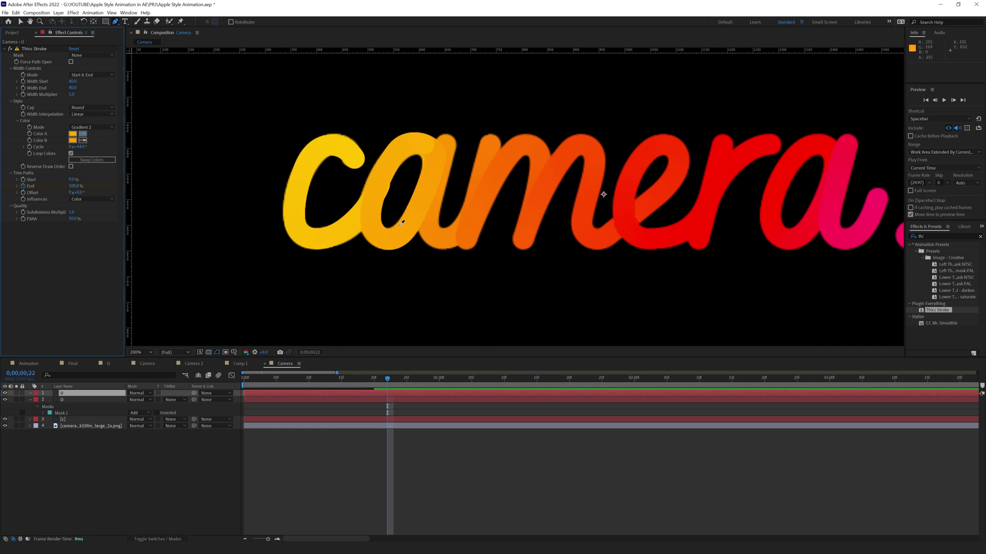
click(448, 146)
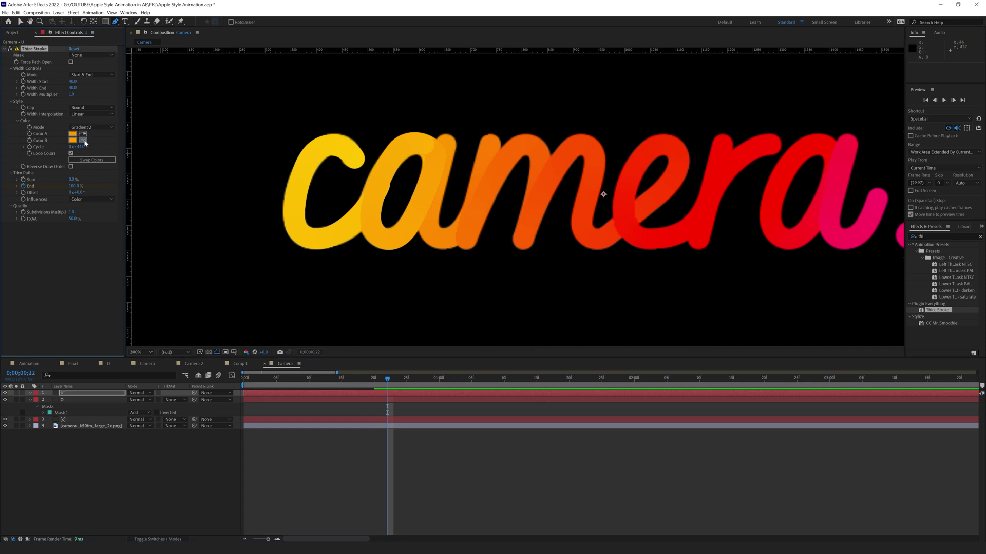
click(83, 140)
click(498, 143)
Pen a path from the a's stem into the m and set Thicc Stroke's Mask to Mask 1.
drag(448, 142, 445, 156)
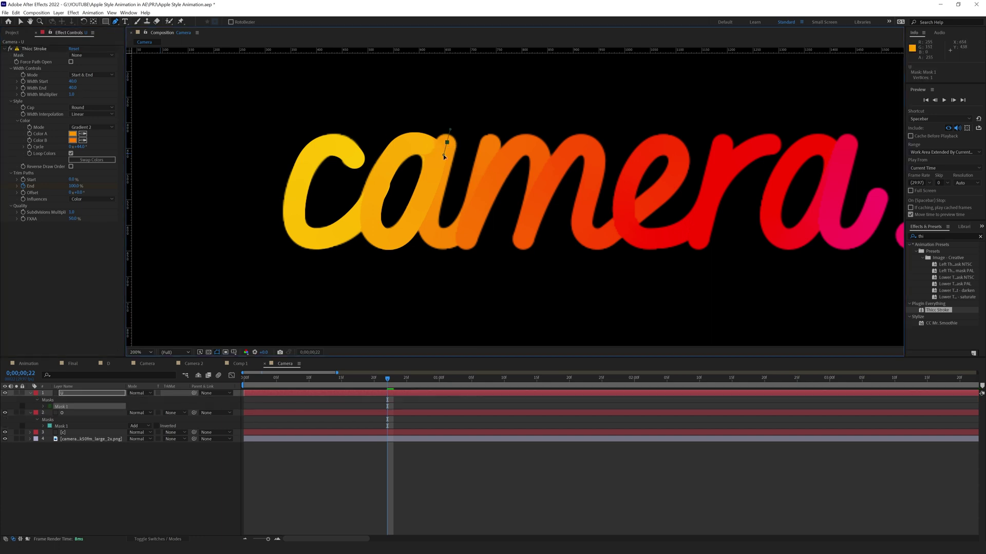
drag(429, 226, 472, 224)
click(494, 143)
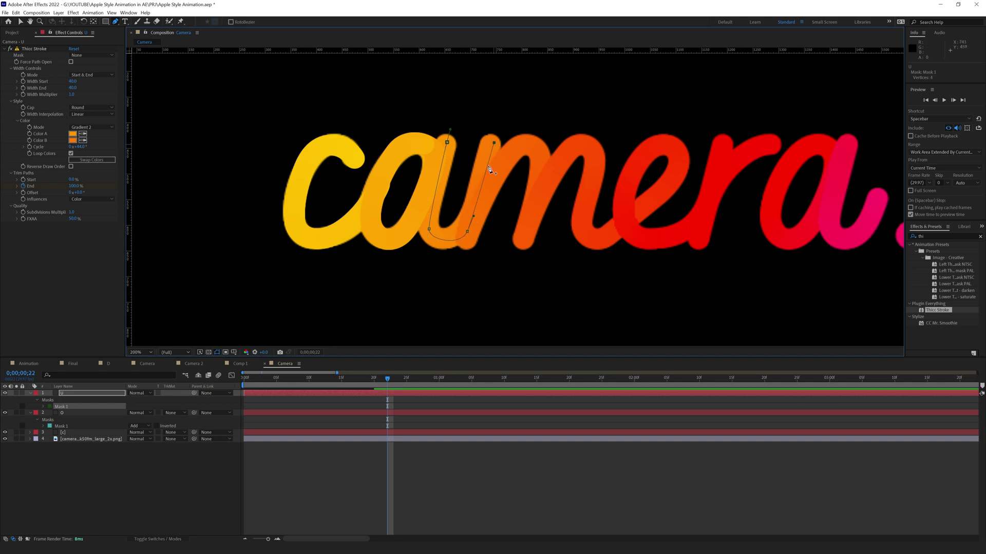
click(87, 55)
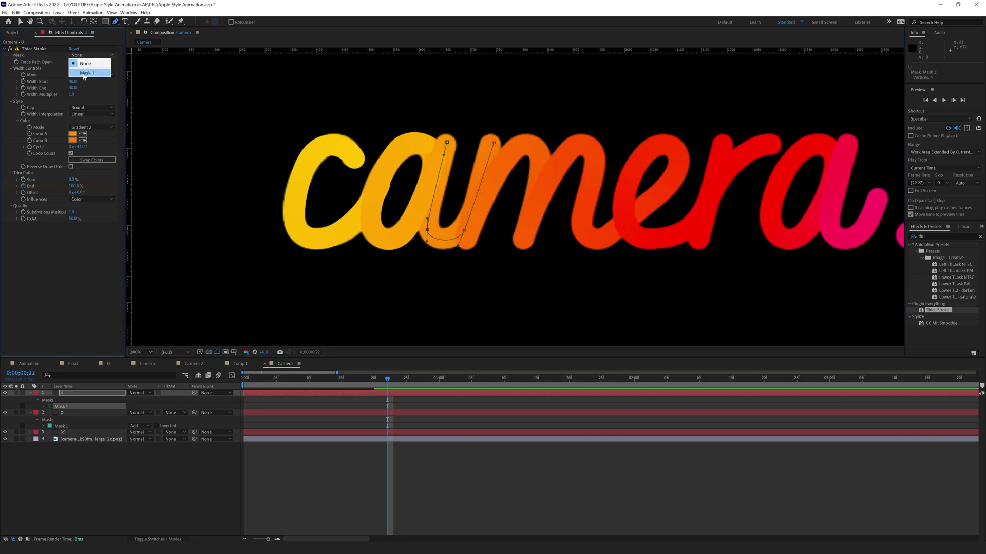
click(85, 73)
click(462, 230)
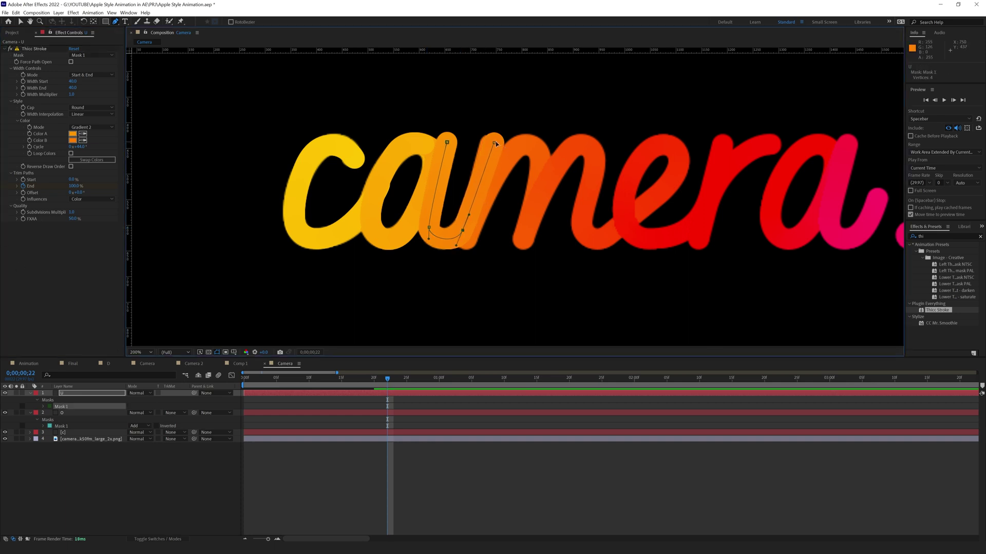
drag(494, 142, 489, 144)
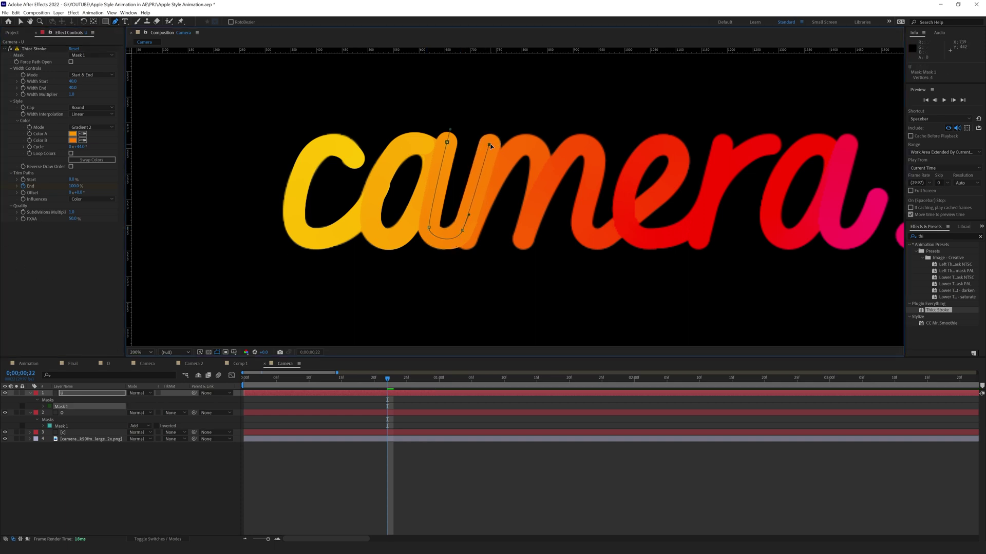
Nudge the c path's left point slightly right, then duplicate the U layer.
click(64, 431)
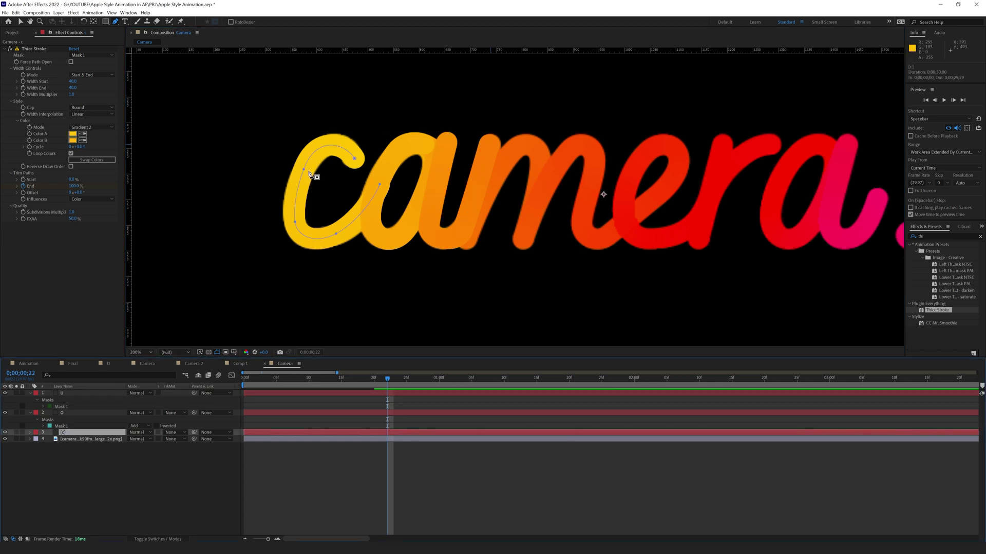
drag(303, 170, 304, 169)
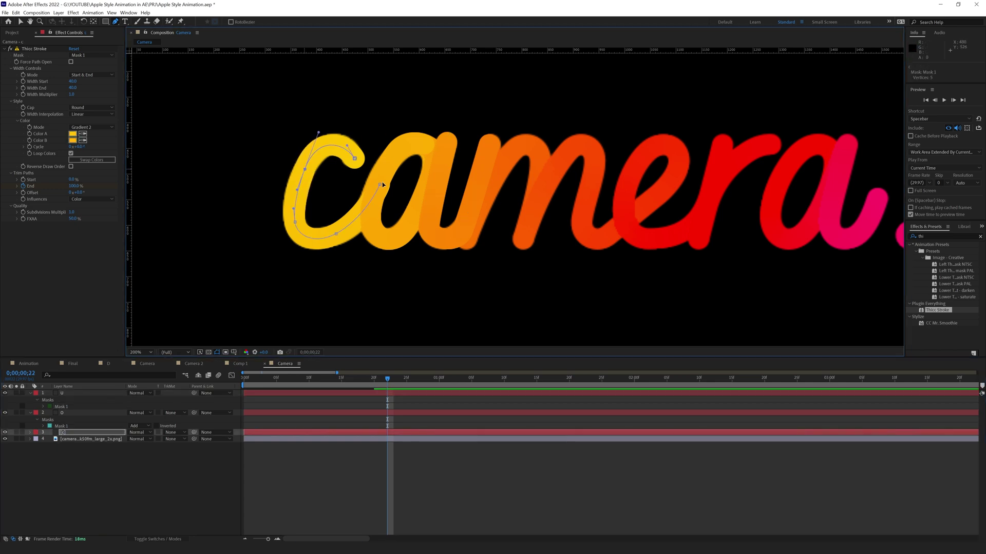
click(57, 395)
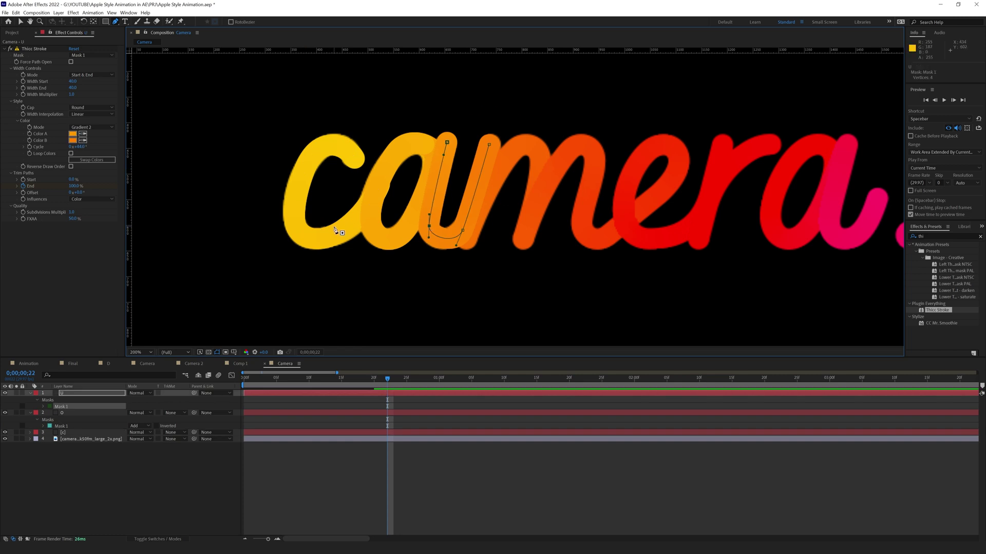
click(60, 394)
key(ctrl+d)
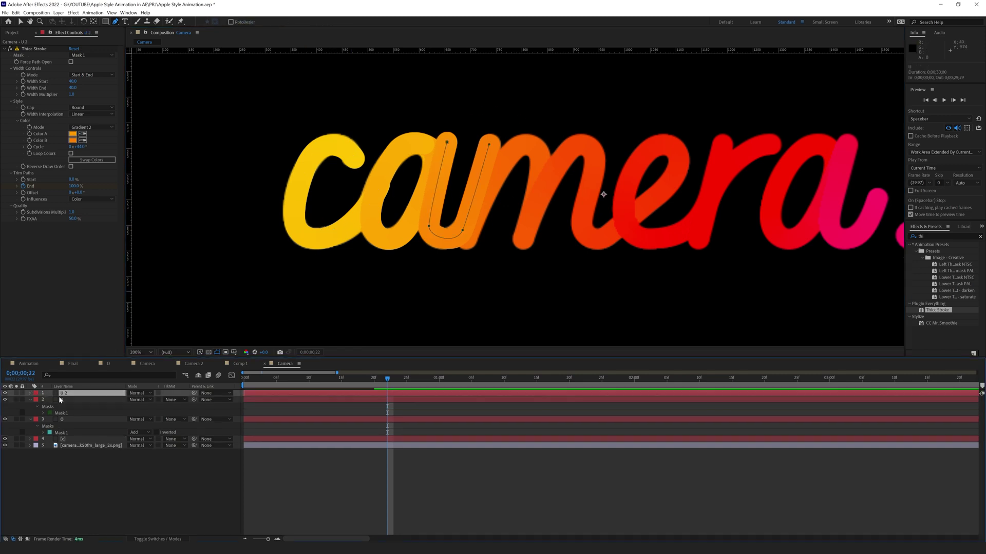
Delete Mask 1 from the U 2 copy and rename the layer ME(.
key(m)
click(63, 401)
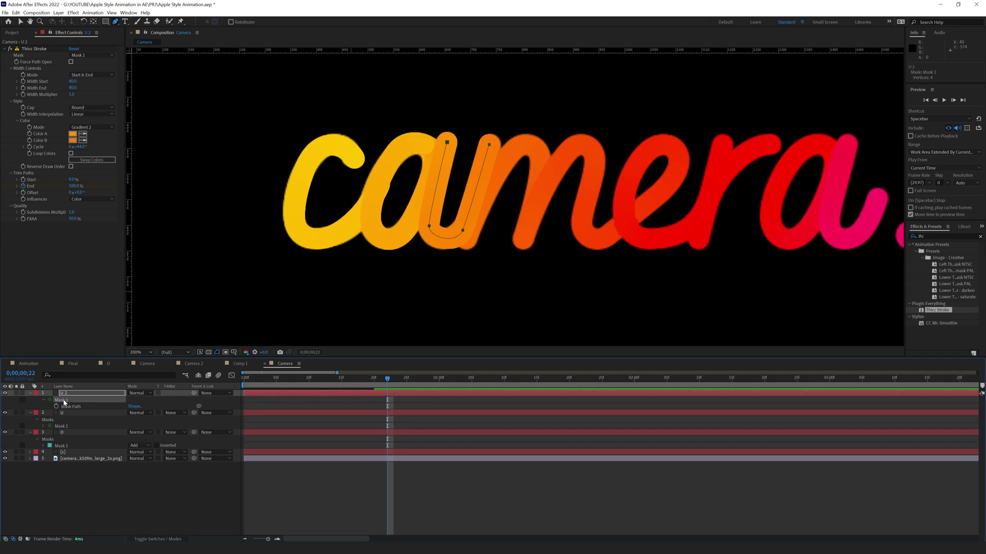
key(Delete)
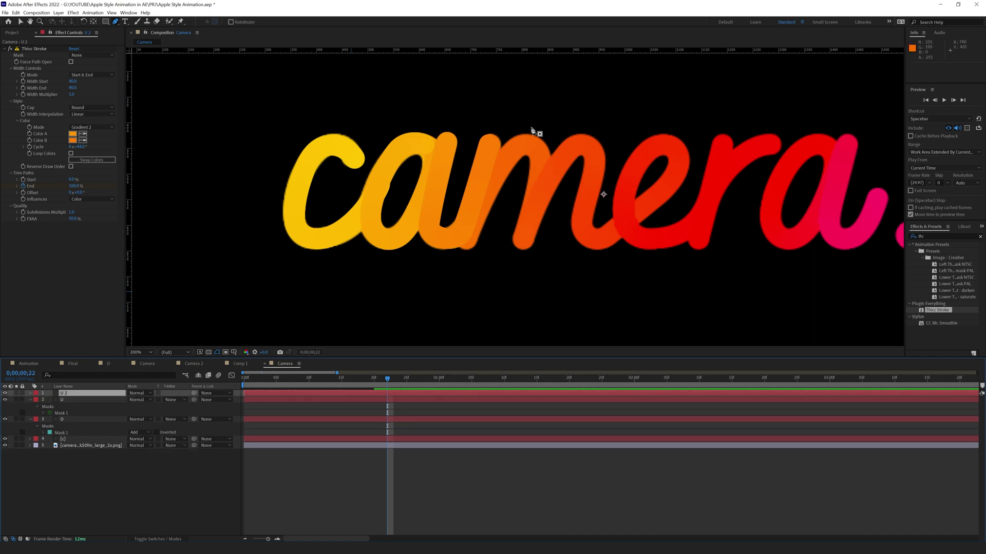
click(68, 395)
key(Return)
text(M)
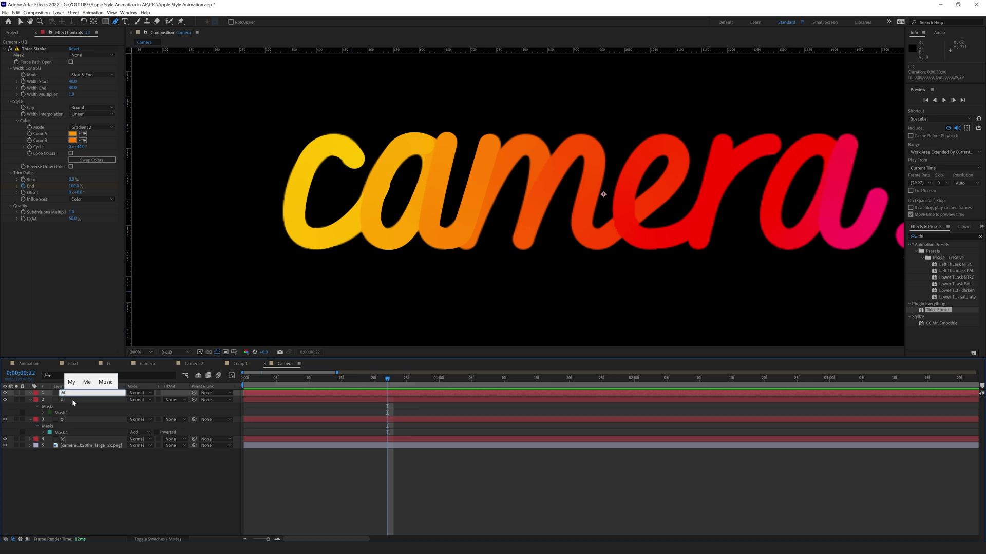
text(E)
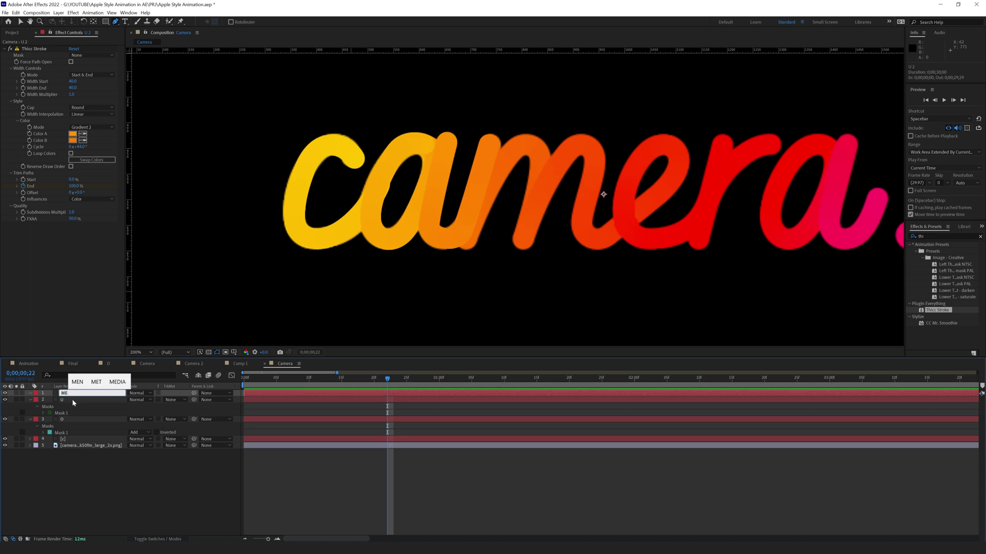
text(()
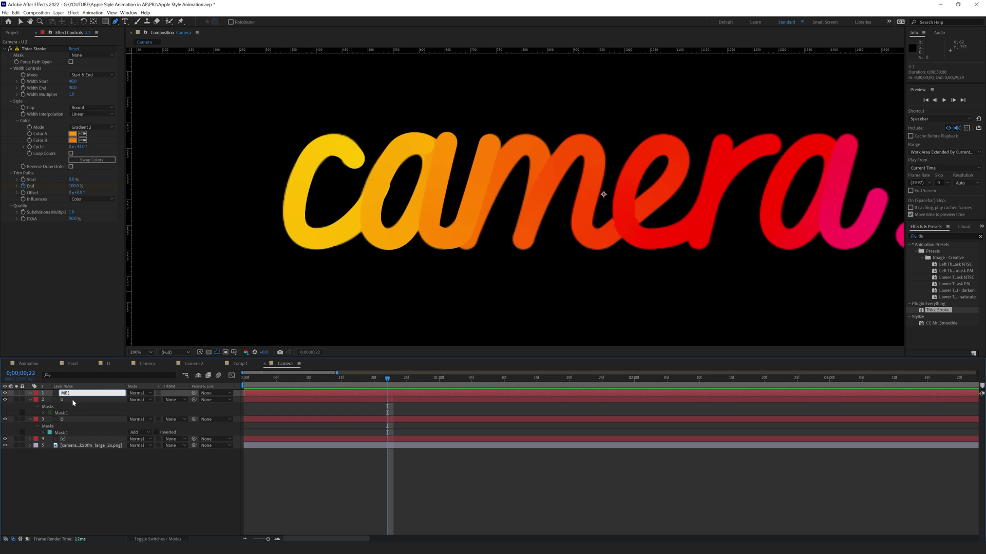
key(Return)
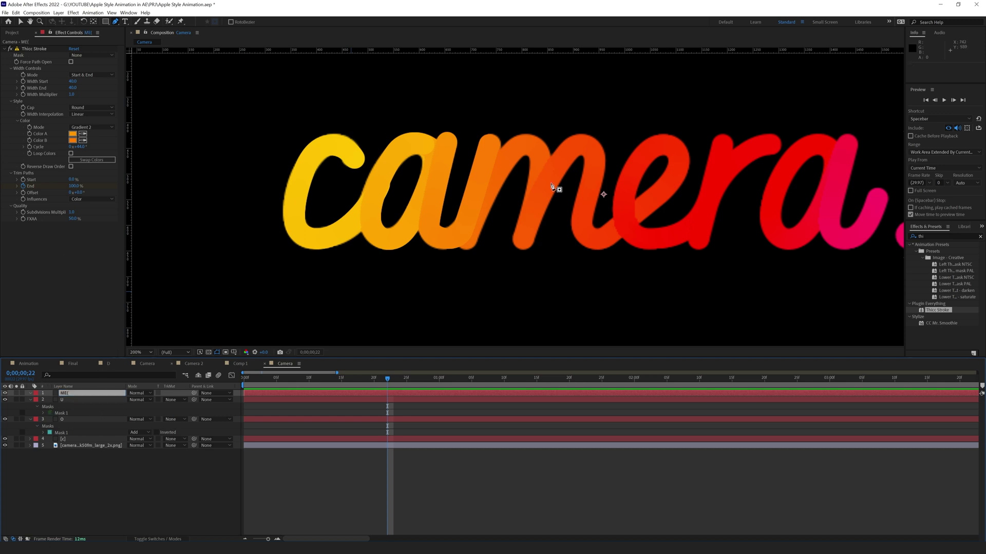
Pen-trace a new path from where the a meets the m over both m humps.
drag(463, 243, 474, 223)
drag(510, 155, 518, 142)
drag(539, 182, 528, 220)
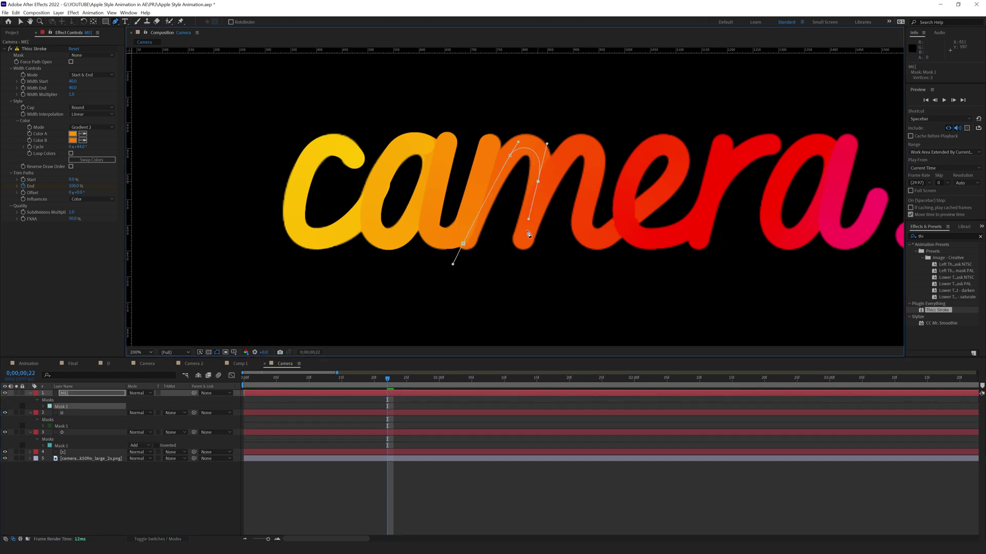
click(522, 242)
drag(563, 160, 584, 227)
key(ctrl+z)
drag(594, 170, 589, 193)
drag(585, 217, 579, 232)
Continue the path around the e and over the r, ending just past it.
drag(616, 231, 638, 215)
drag(672, 176, 682, 161)
drag(650, 146, 635, 162)
key(ctrl+z)
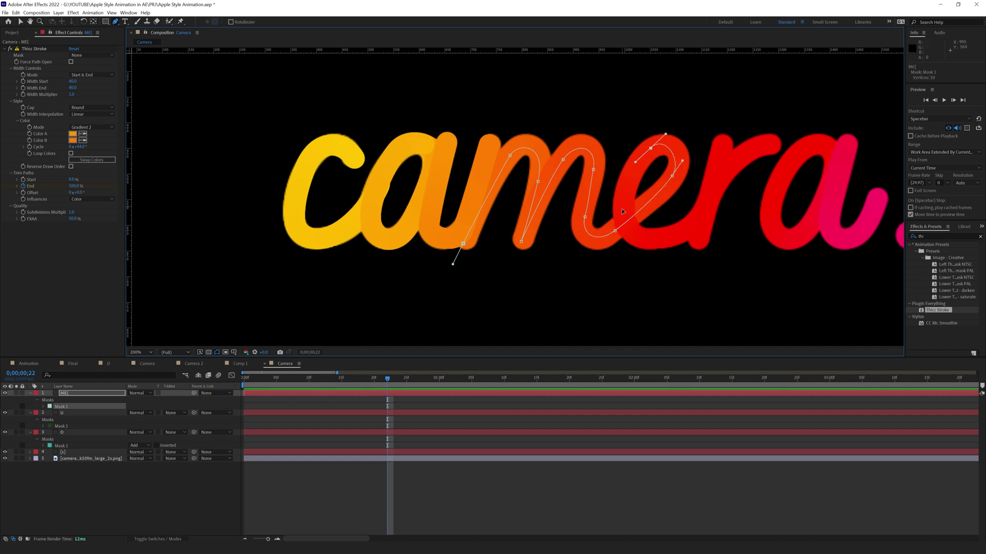
drag(622, 208, 623, 225)
drag(658, 239, 681, 237)
drag(706, 216, 713, 196)
drag(728, 161, 742, 153)
click(772, 144)
Set Thicc Stroke's Mask to Mask 1 and tweak the path points on the e and r.
drag(705, 216, 703, 216)
drag(658, 238, 659, 239)
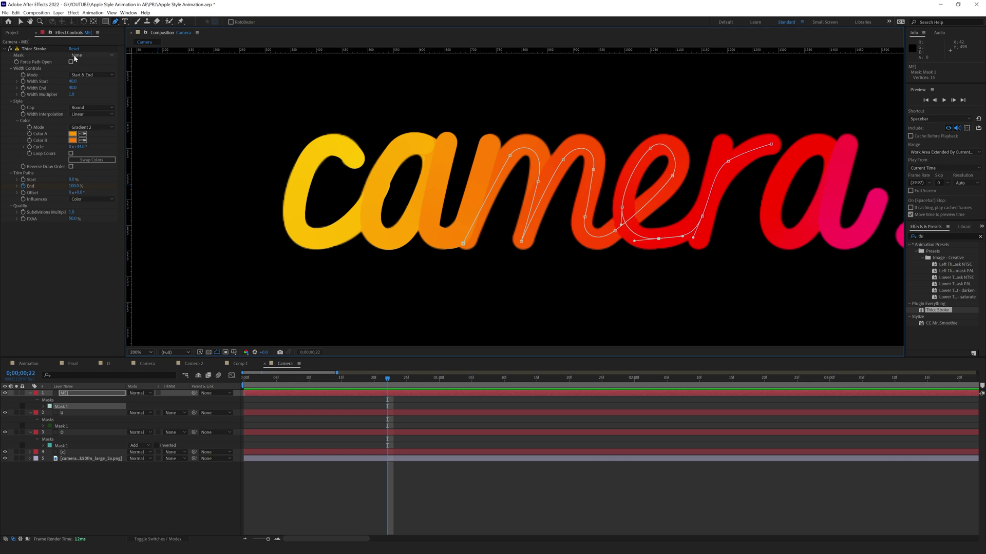
click(92, 55)
click(87, 73)
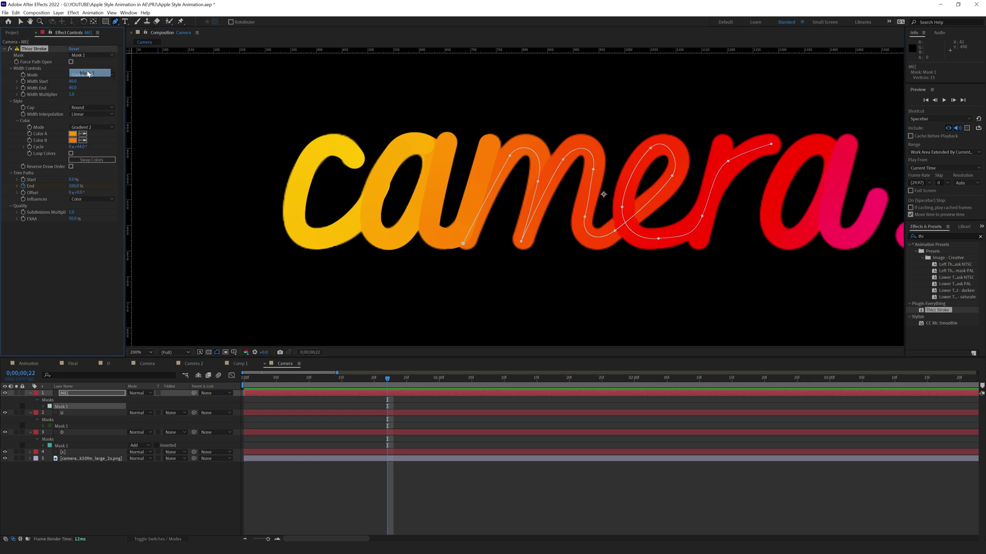
click(729, 161)
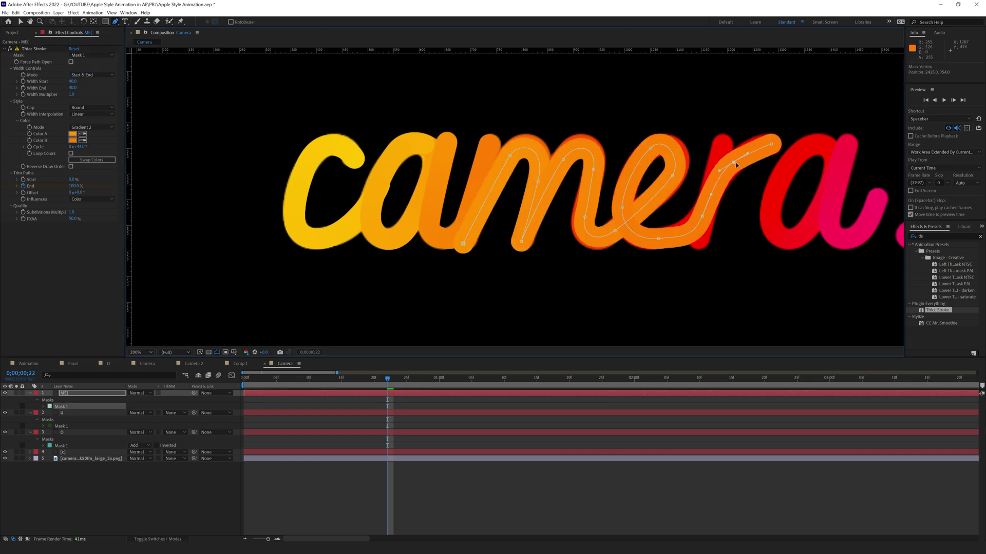
drag(732, 162, 734, 162)
drag(658, 238, 654, 240)
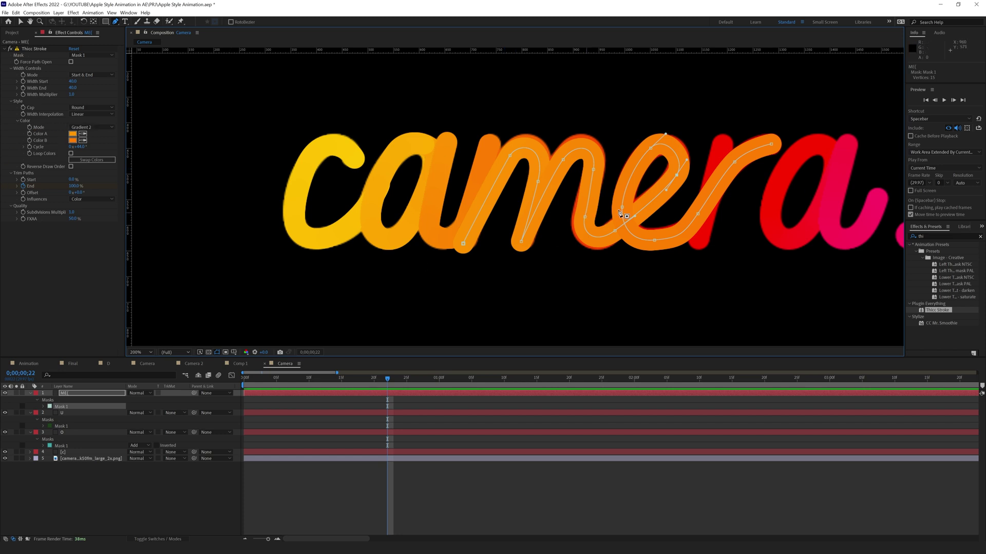
Switch Thicc Stroke to Gradient 3 and eyedrop Colors A, B, C from the c, orange m and red r.
click(92, 126)
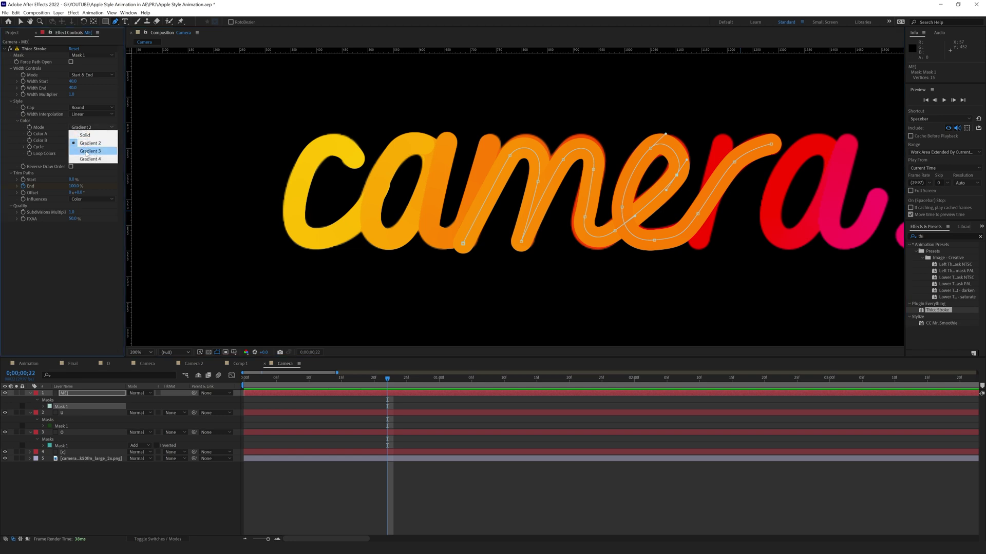
click(86, 150)
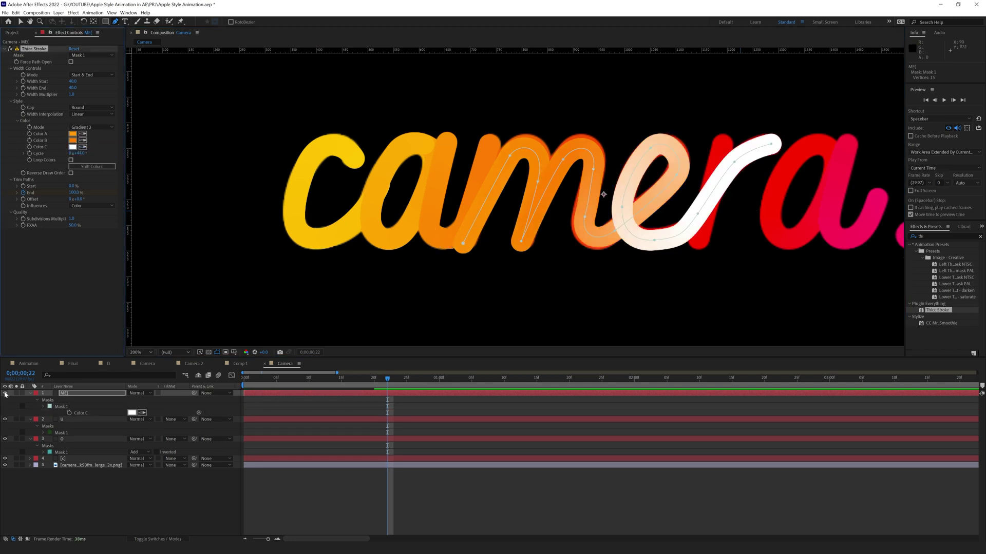
click(6, 393)
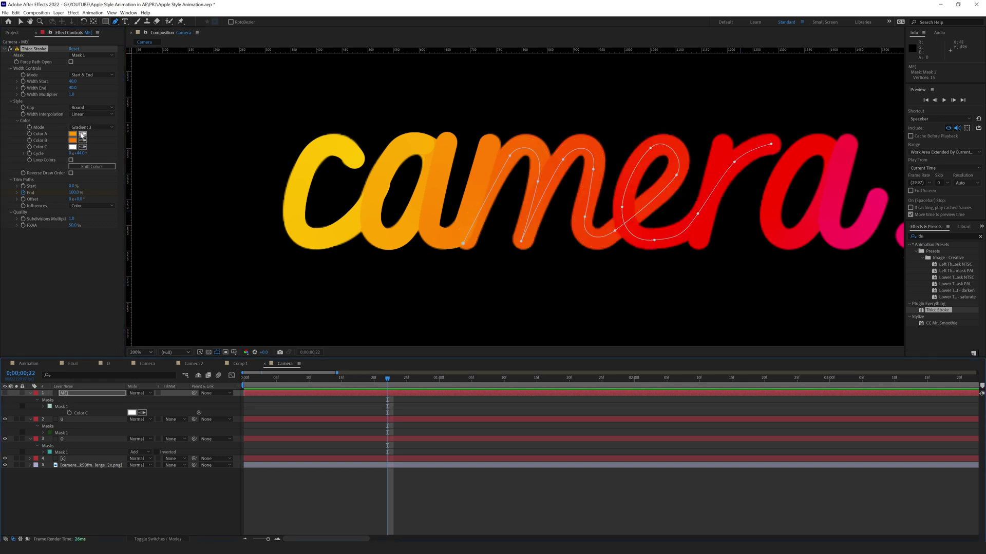
click(82, 134)
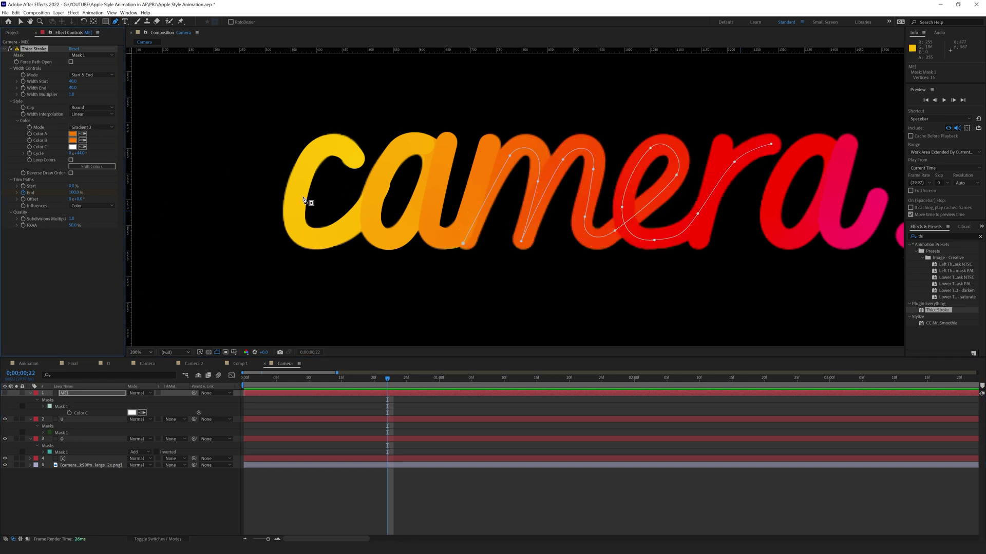
click(304, 201)
click(82, 140)
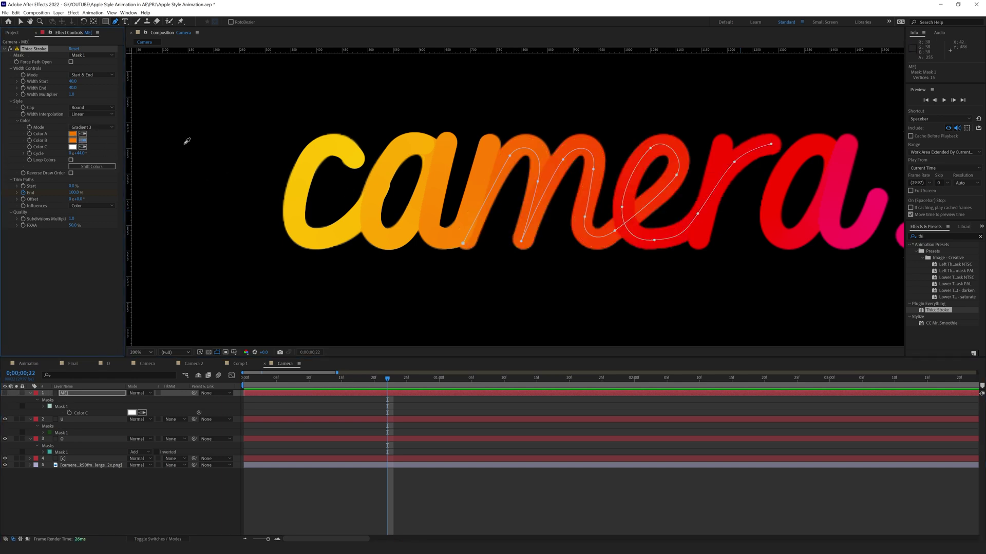
click(554, 169)
click(763, 145)
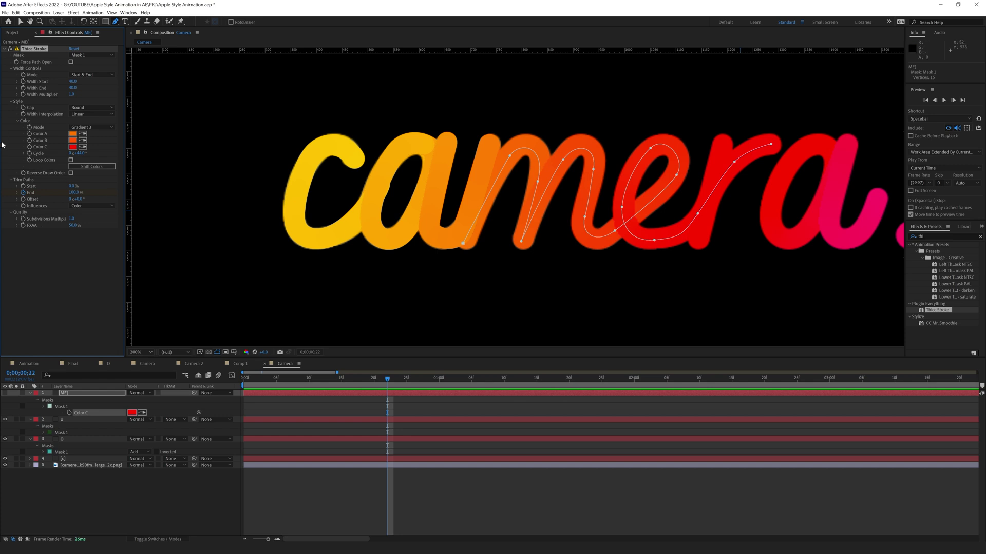
click(5, 394)
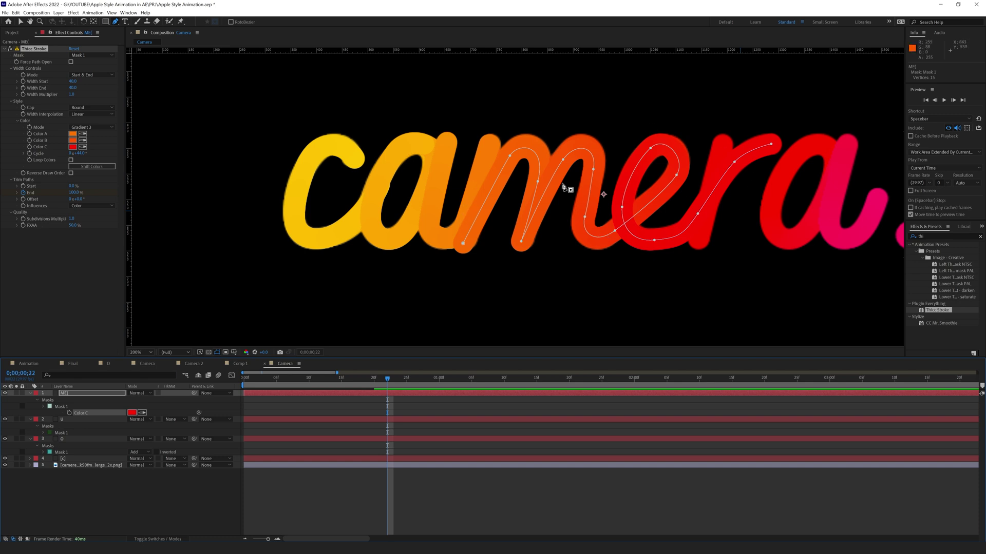
Solo the ME( stroke and preview it with Reverse Draw Order, then switch that back off.
click(17, 394)
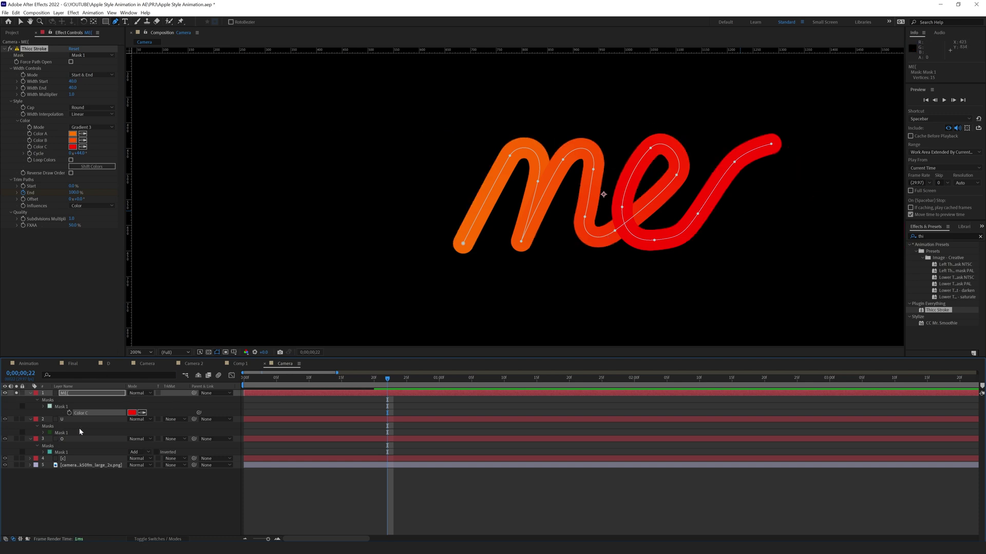
click(101, 491)
click(87, 393)
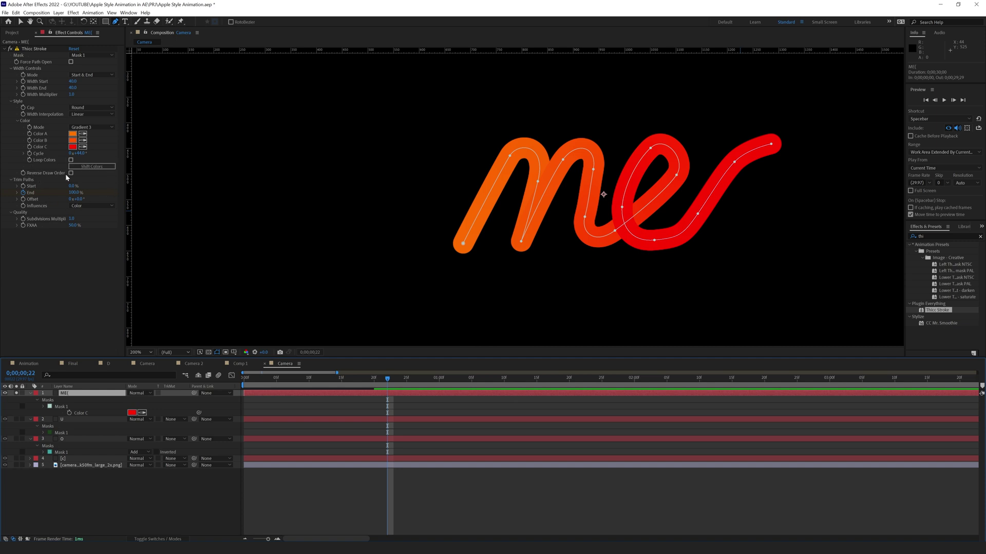
click(71, 173)
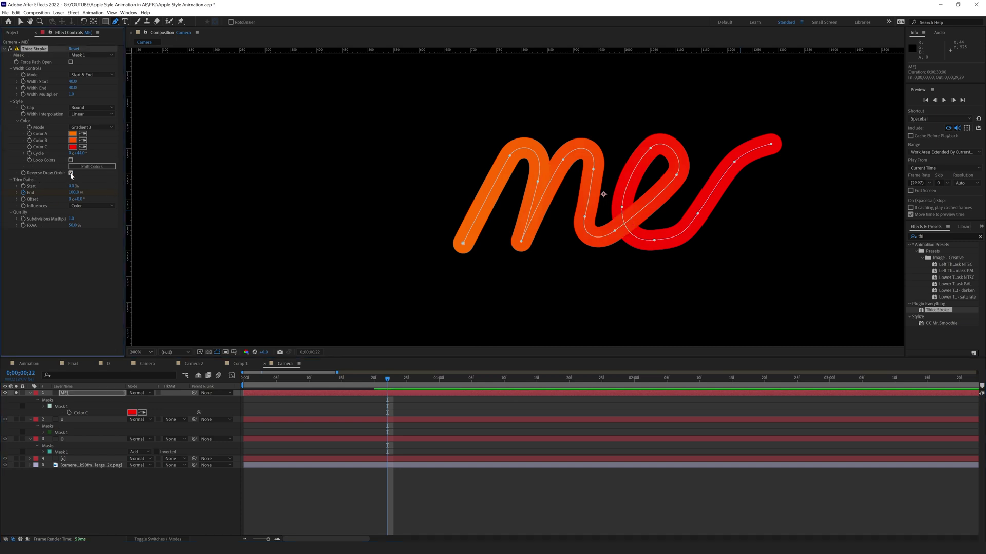
key(period)
drag(750, 249, 604, 243)
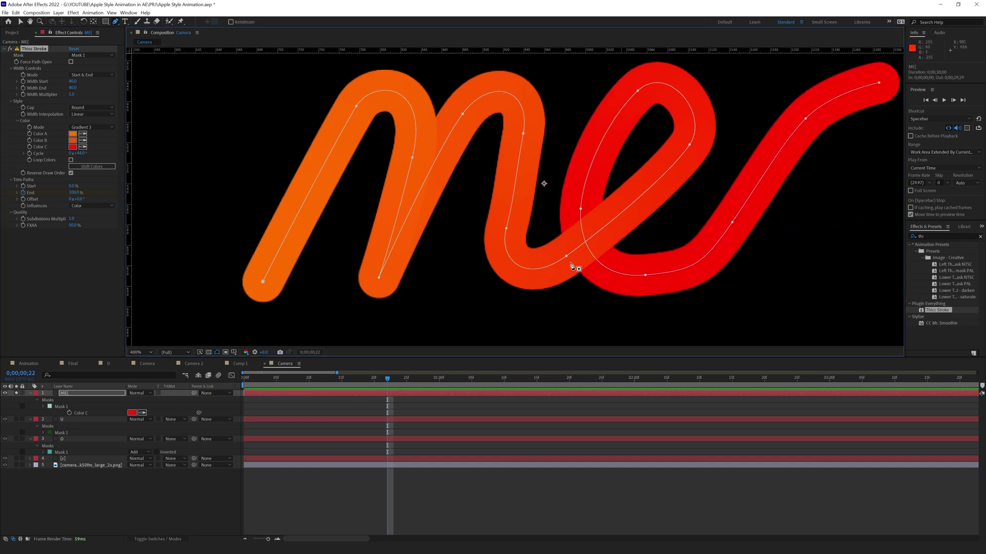
click(71, 173)
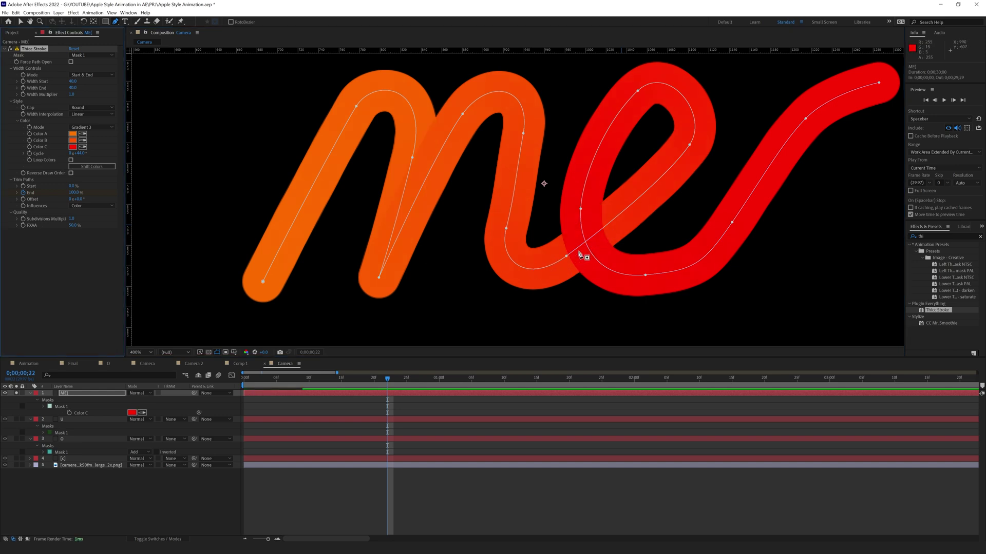
Unsolo the ME( layer and move the playhead to a later frame.
scroll(600, 234, down, 1)
click(16, 393)
drag(246, 380, 369, 402)
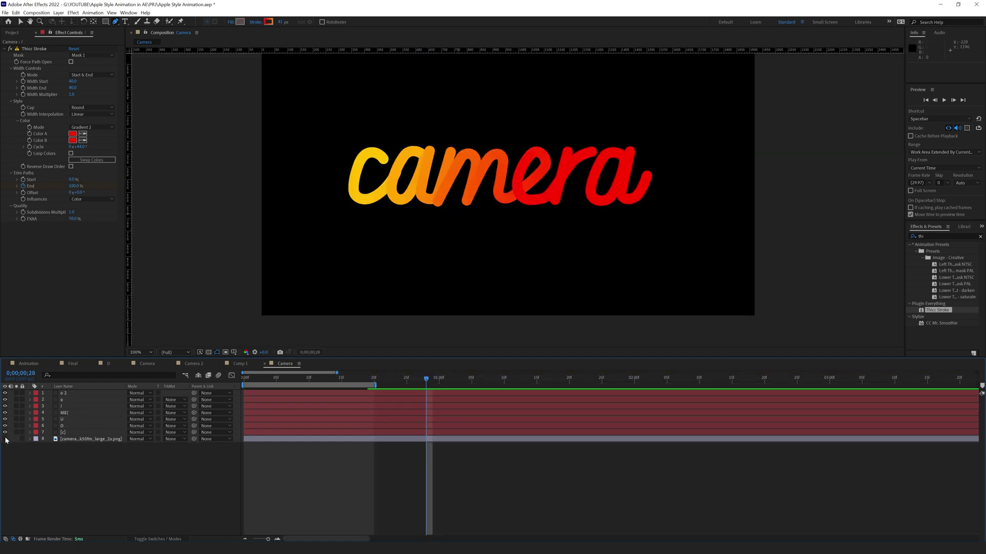
Show the reference image and draw a circle over the pink dot with the Ellipse tool.
click(5, 439)
drag(594, 259, 535, 257)
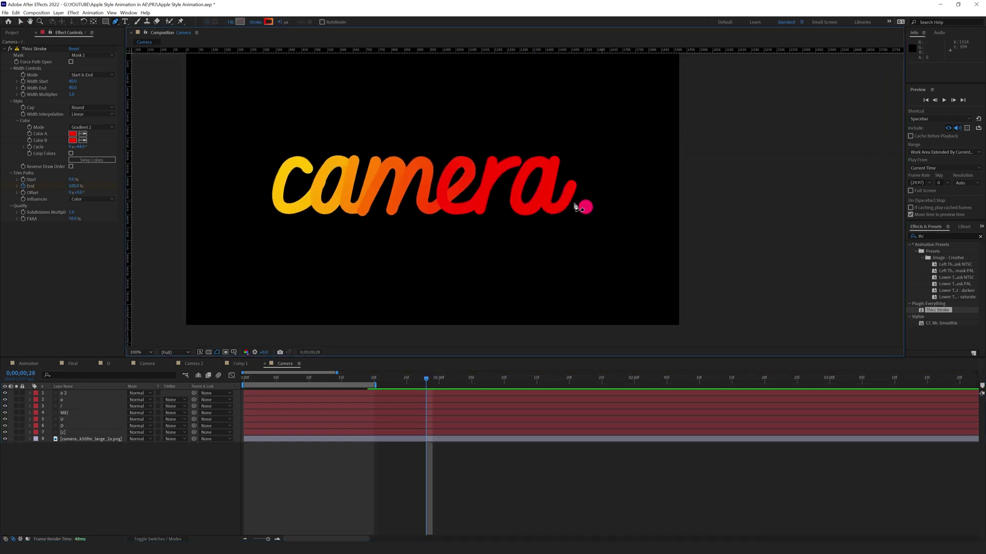
click(106, 22)
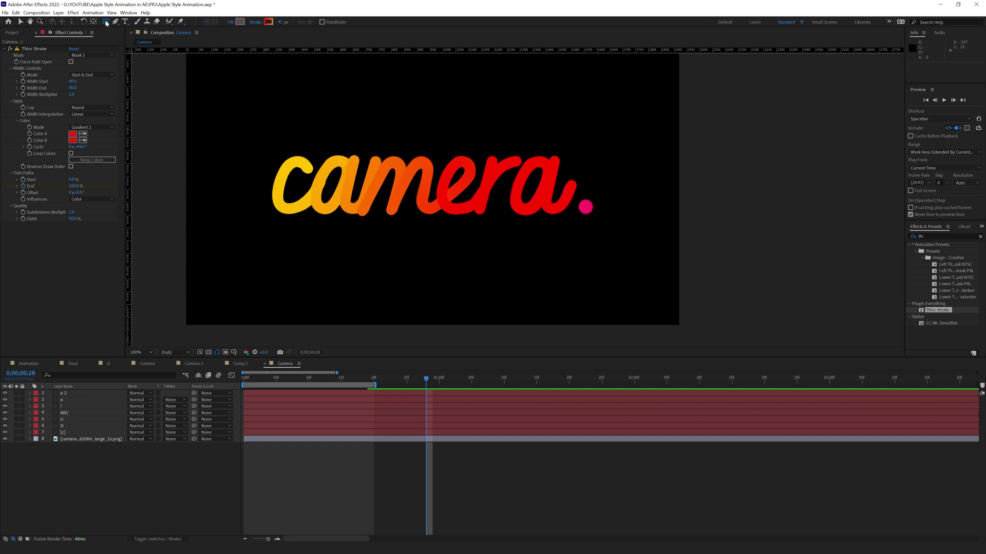
drag(107, 23, 125, 40)
scroll(618, 273, up, 4)
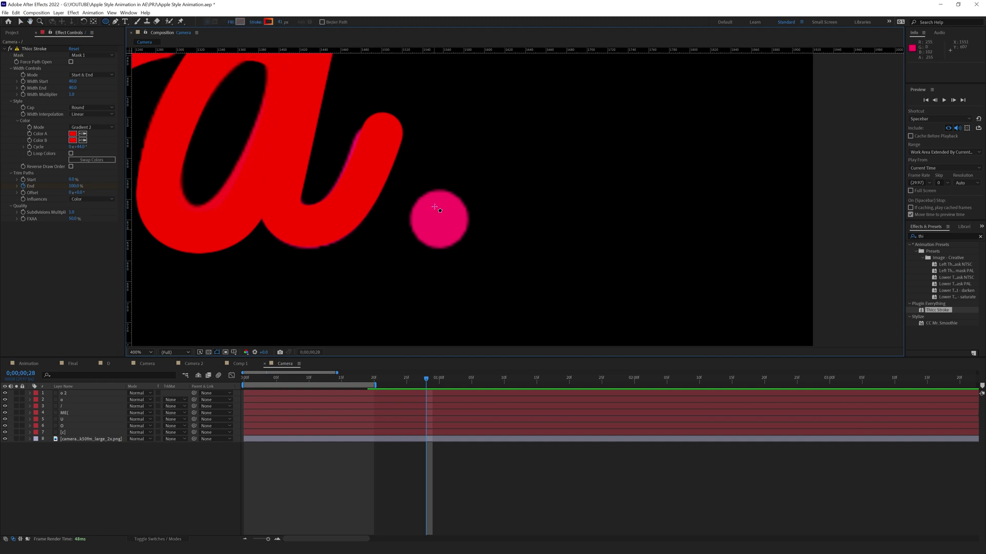
drag(420, 200, 462, 242)
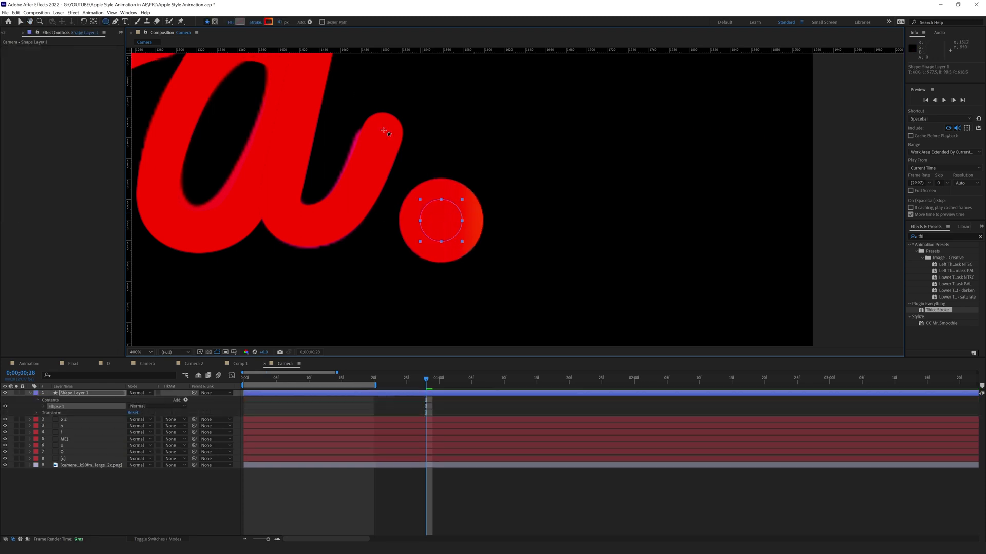
Set the circle's stroke to None and eyedrop its fill from the pink dot.
click(255, 21)
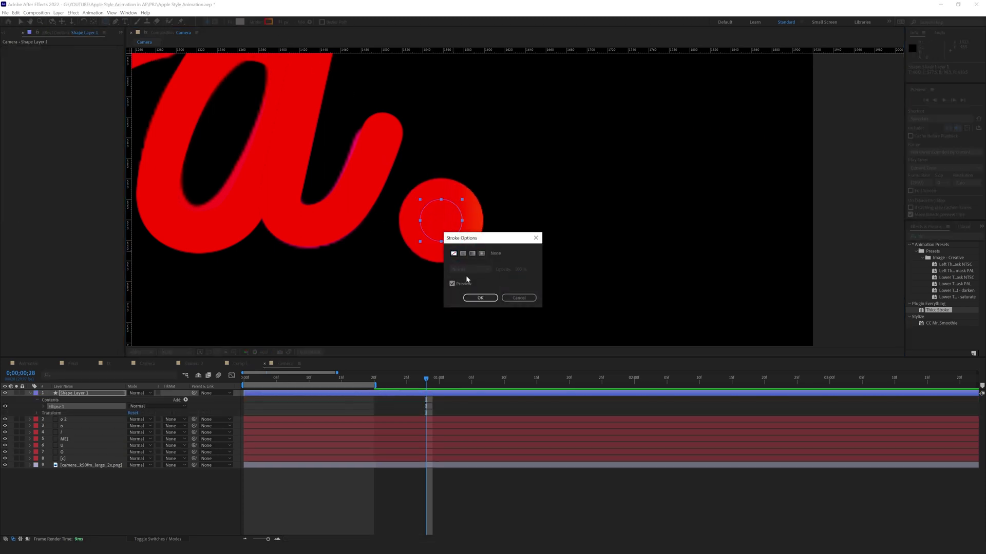
click(480, 298)
click(240, 21)
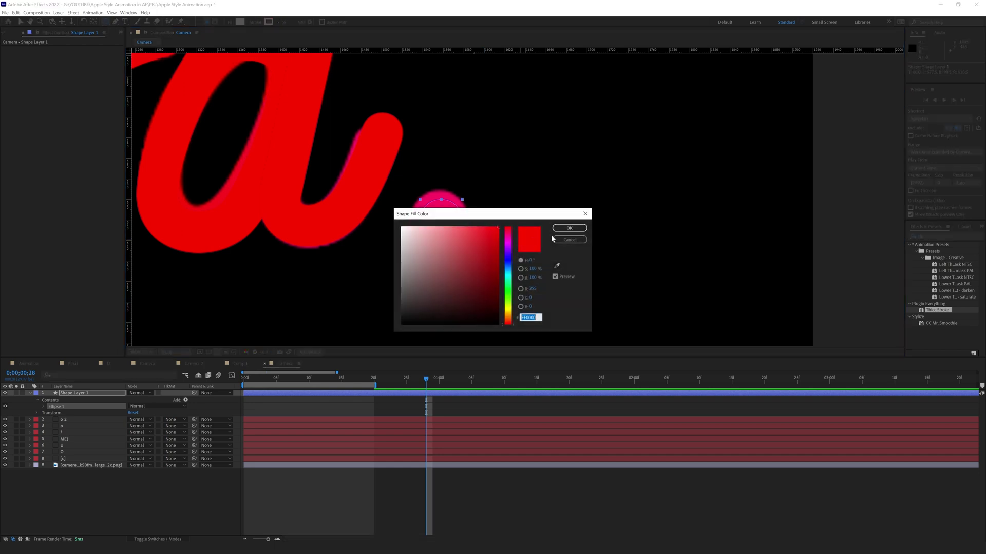
drag(552, 214, 671, 211)
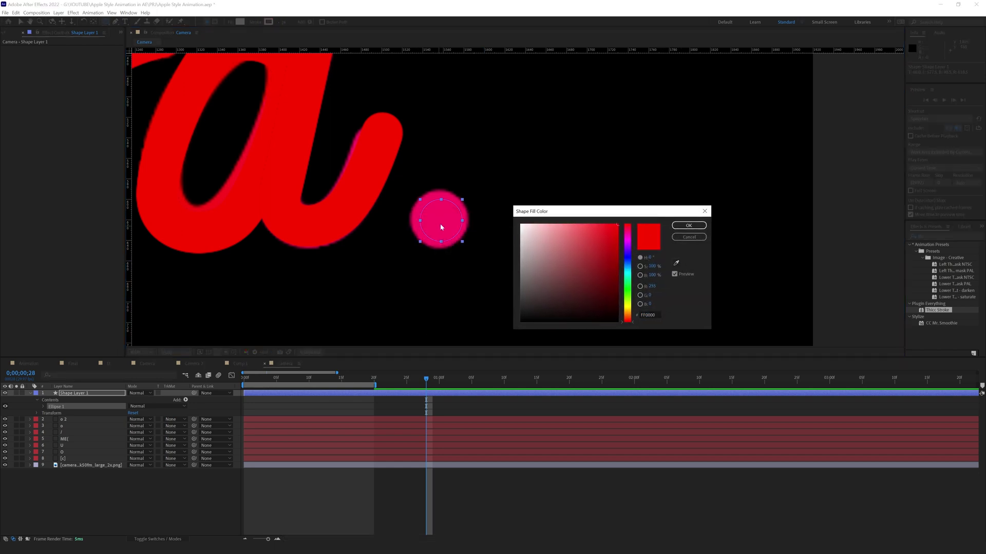
click(676, 263)
click(428, 196)
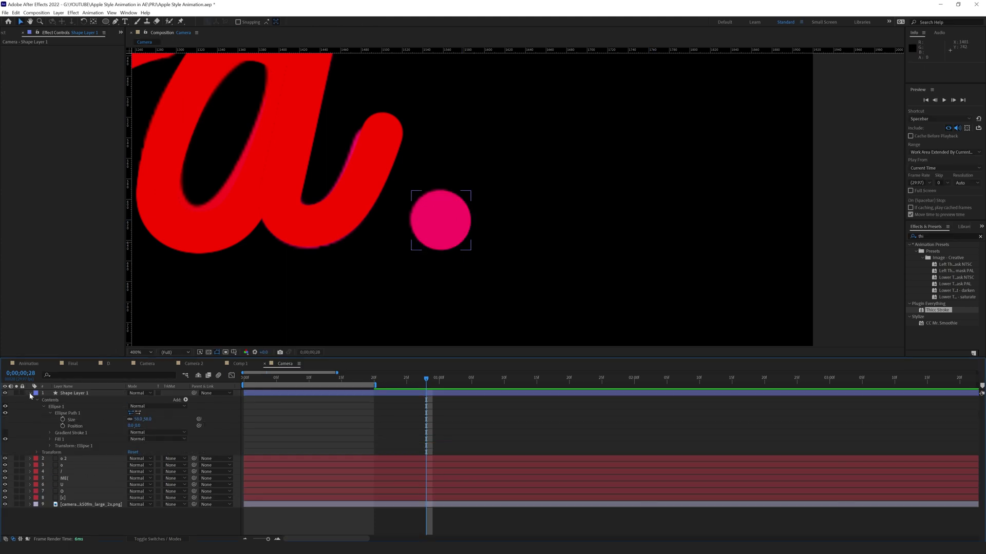
click(30, 393)
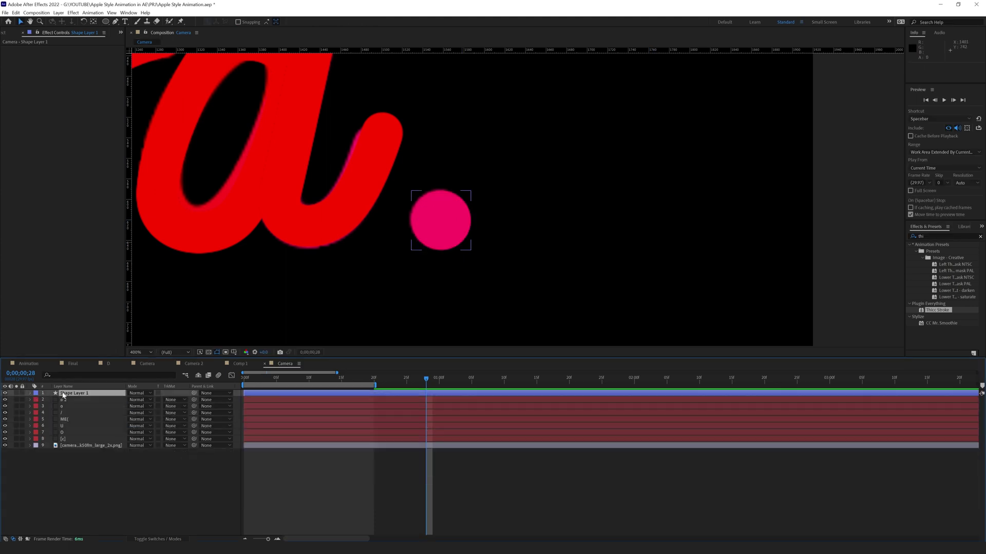
click(440, 223)
click(396, 479)
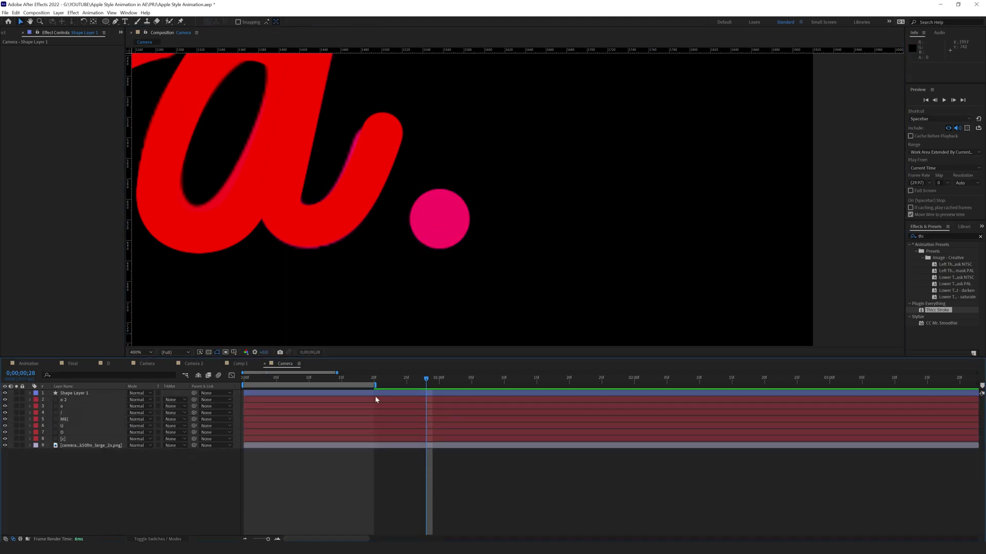
Move Shape Layer 1's anchor point to the circle's centre with the Pan Behind tool.
click(375, 395)
scroll(441, 226, down, 6)
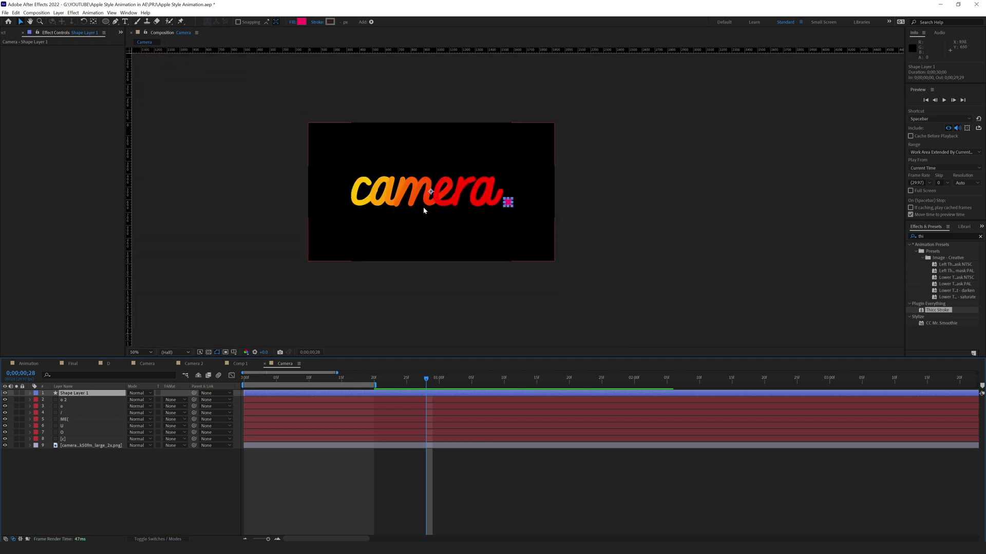
scroll(425, 209, up, 4)
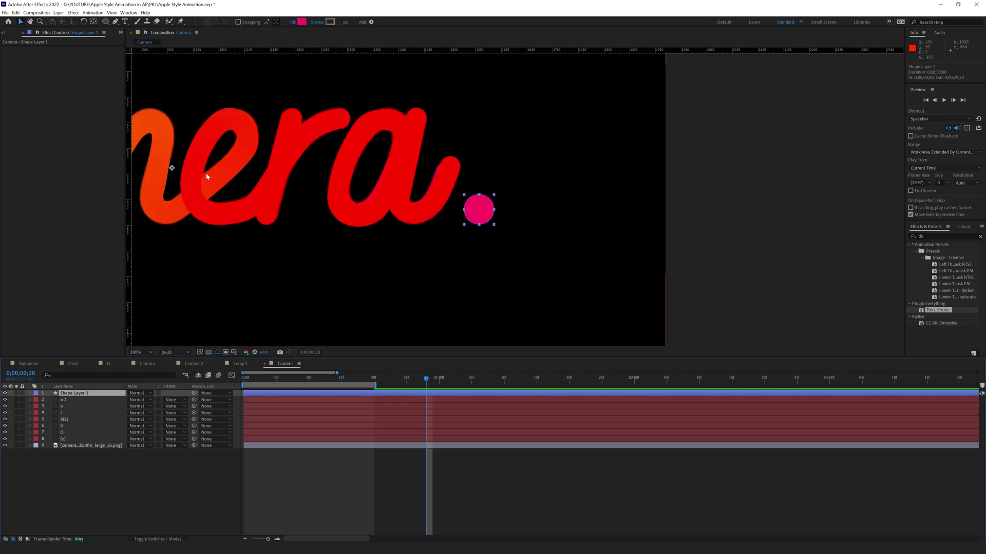
key(y)
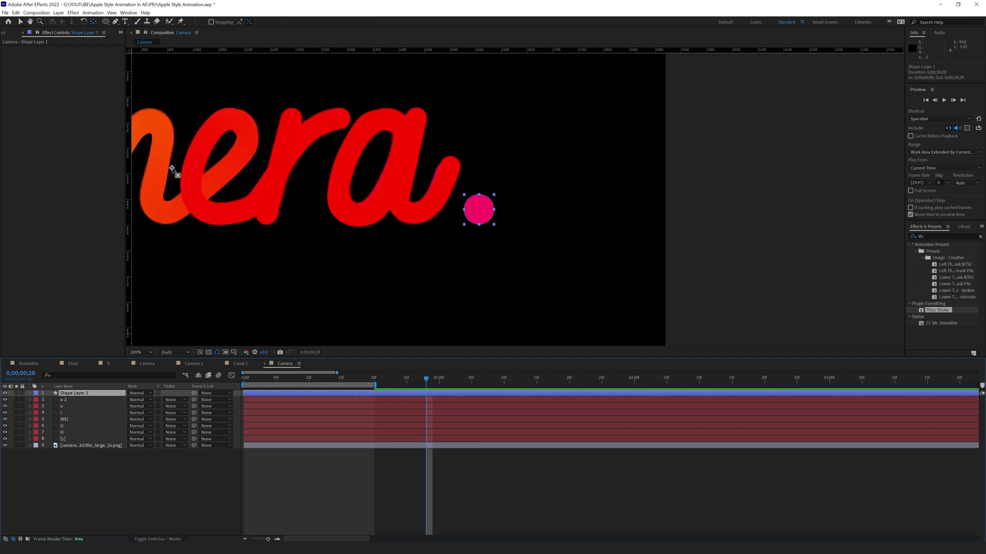
drag(173, 170, 481, 212)
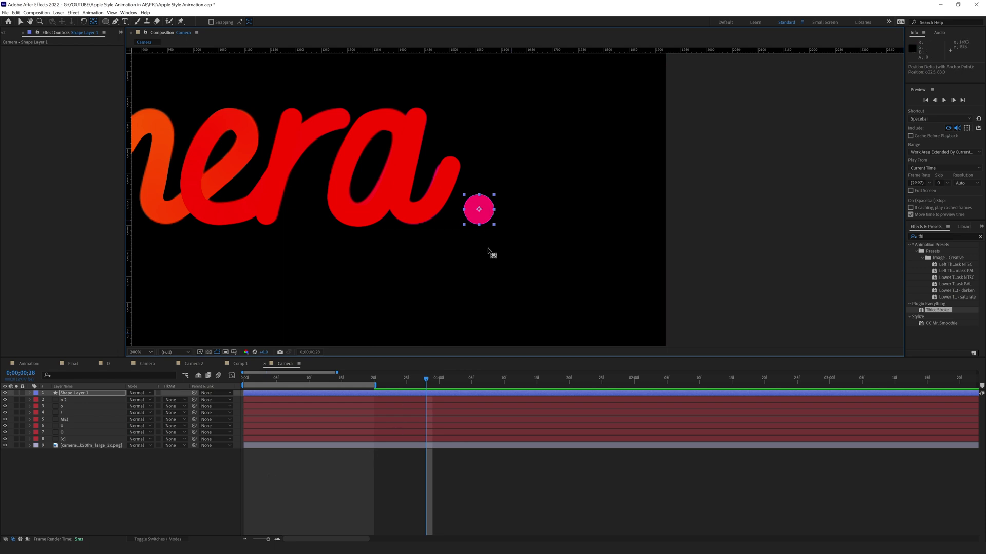
click(300, 480)
Hide the camera reference PNG layer.
scroll(552, 206, down, 2)
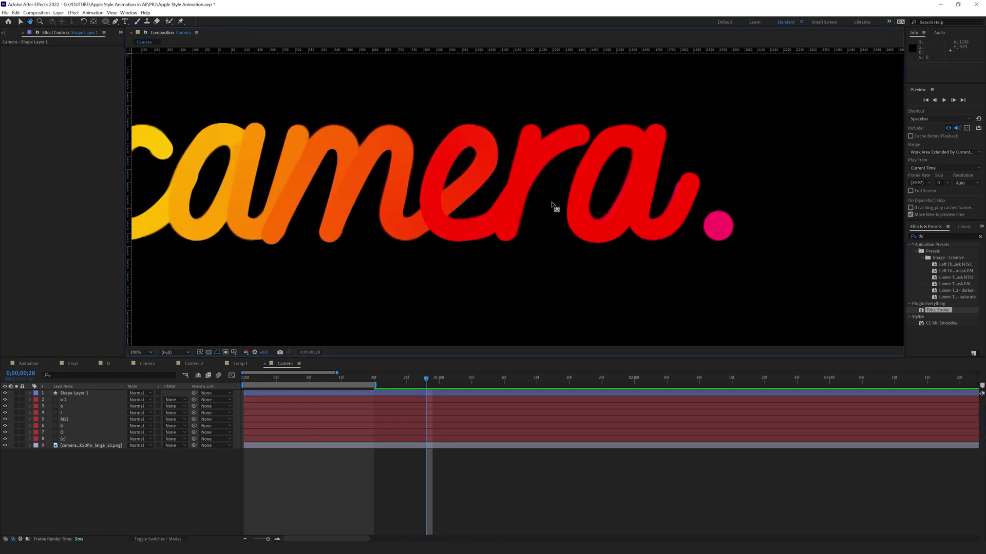
scroll(534, 203, down, 1)
scroll(503, 210, up, 1)
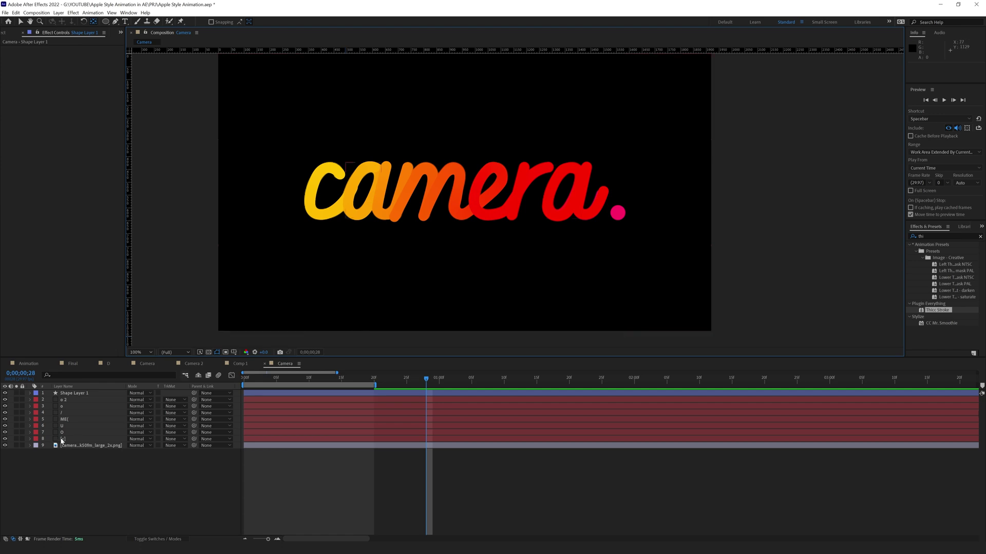
click(5, 445)
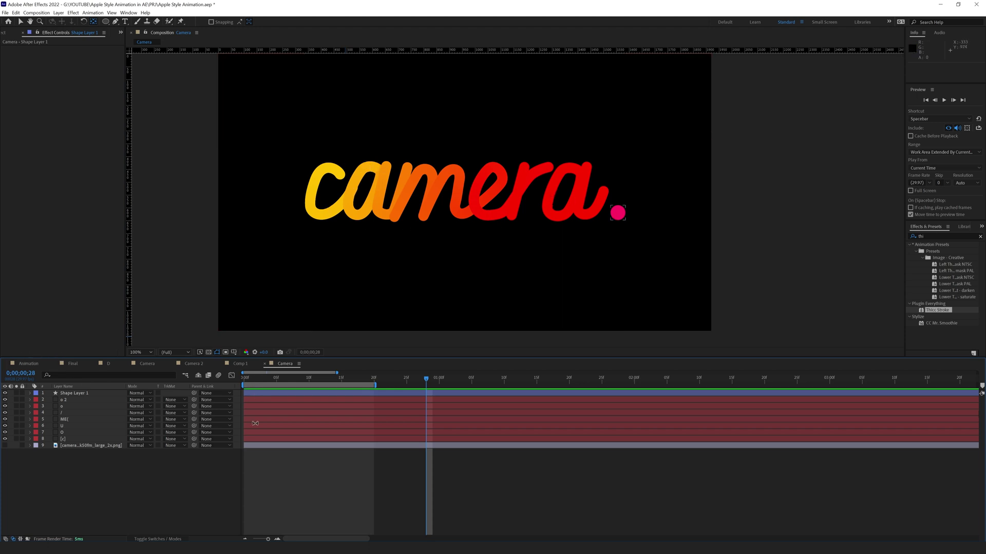
key(v)
click(63, 440)
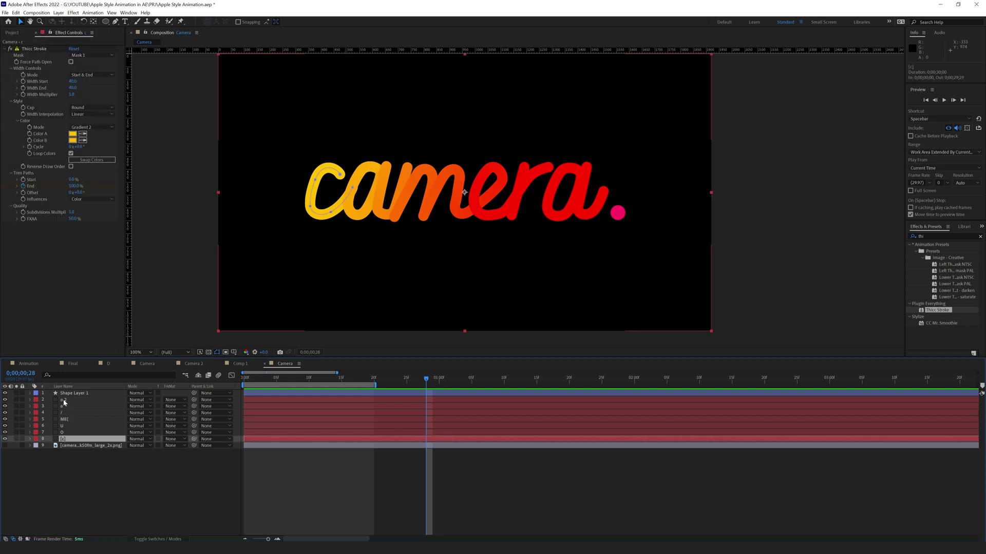
shift+click(64, 401)
key(u)
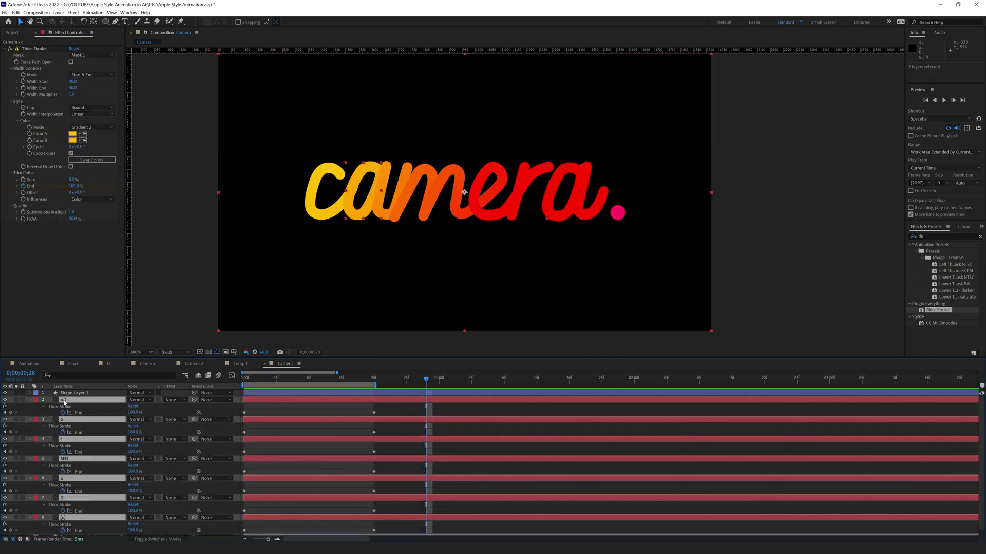
scroll(328, 461, down, 1)
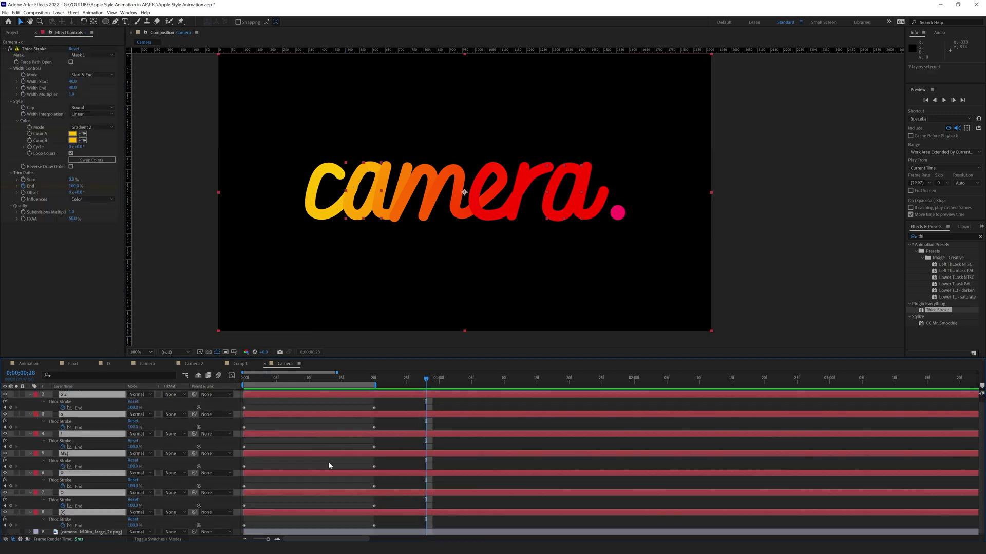
click(247, 380)
key(space)
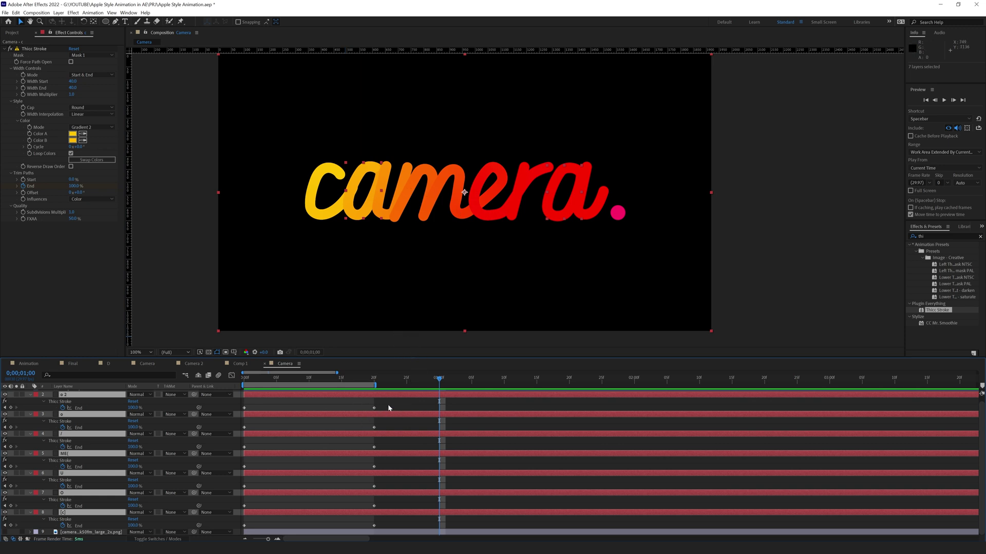
Move the ME( stroke's End keyframe later in the timeline.
click(613, 196)
click(382, 455)
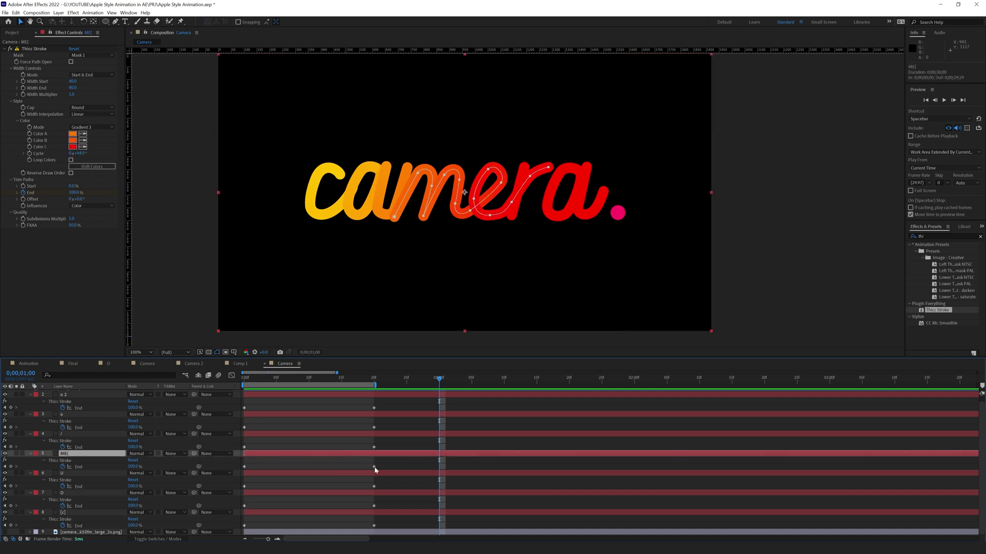
drag(374, 467, 473, 471)
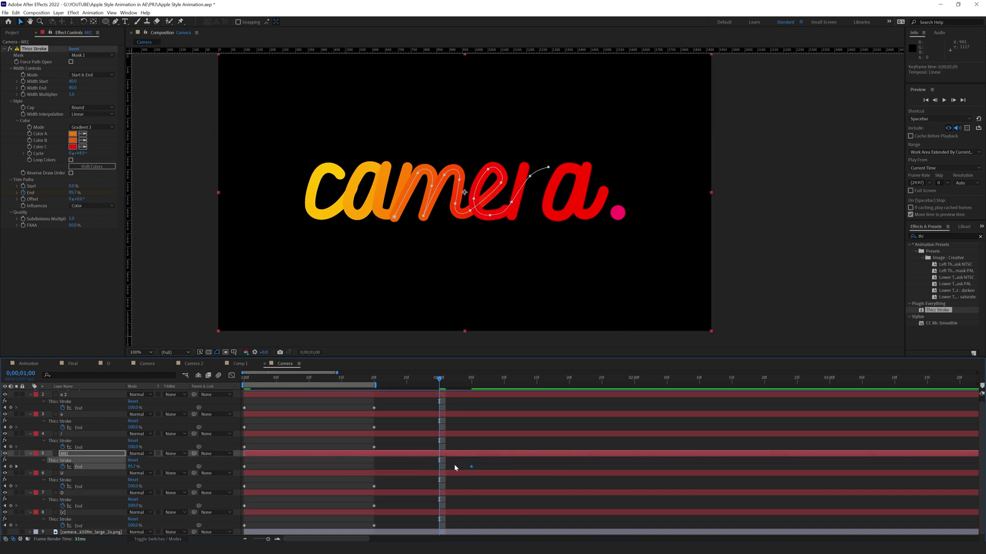
click(358, 465)
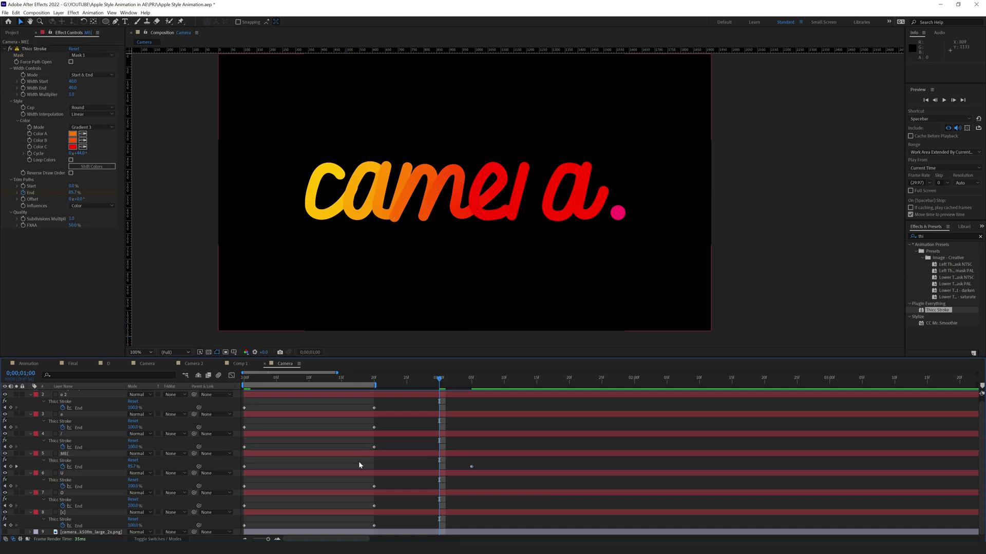
click(317, 218)
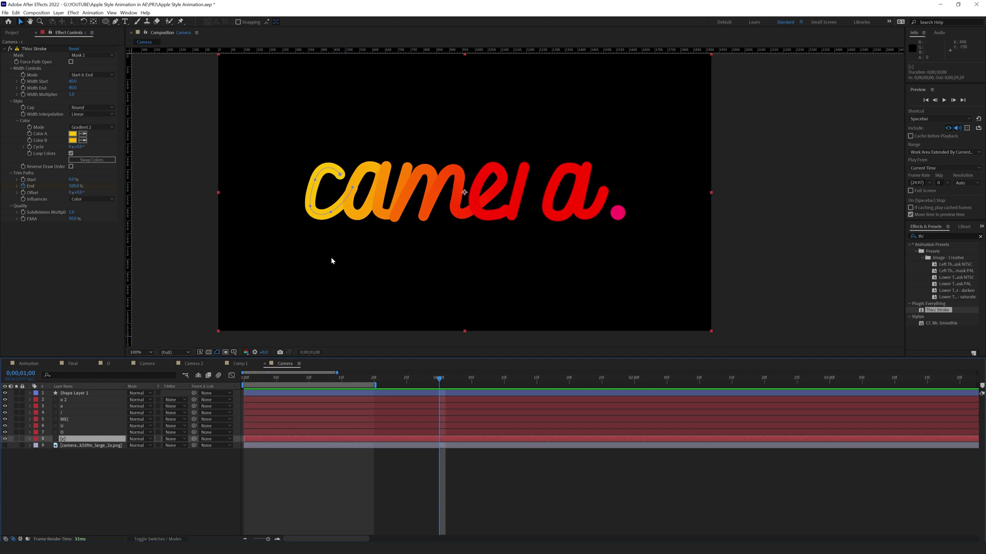
Shift the o and U letter layers, with their keyframes, later in time.
click(251, 434)
drag(251, 435, 287, 433)
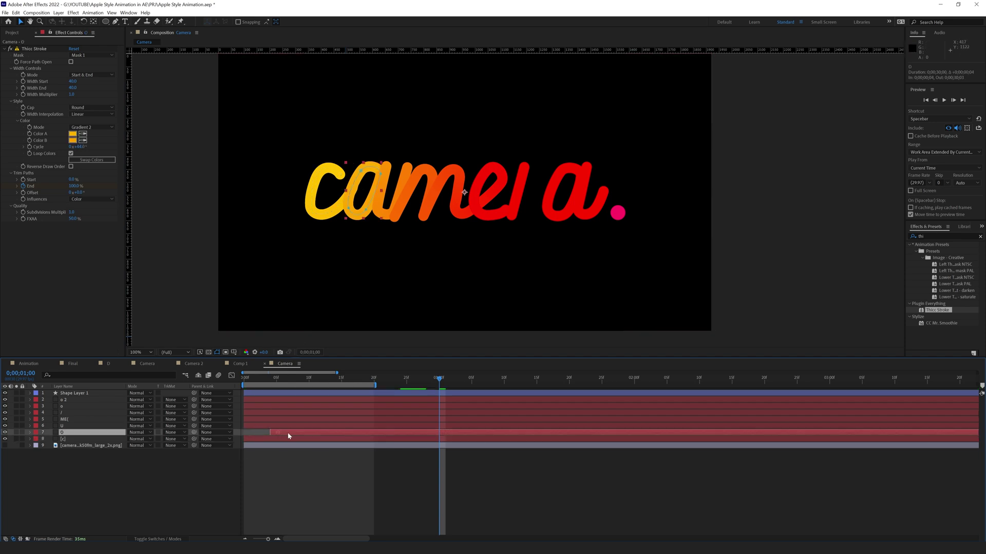
mouse_move(251, 379)
mouse_down()
mouse_move(238, 401)
mouse_move(288, 379)
mouse_move(470, 394)
mouse_up()
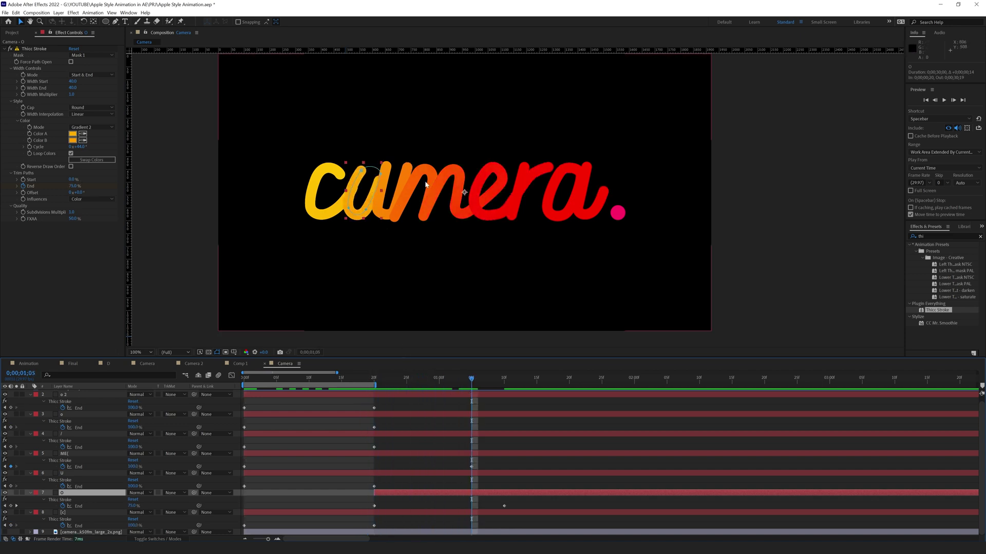
drag(250, 476, 512, 488)
Shift the ME(, /, o and o 2 letter layers progressively later so o 2 writes last.
click(275, 454)
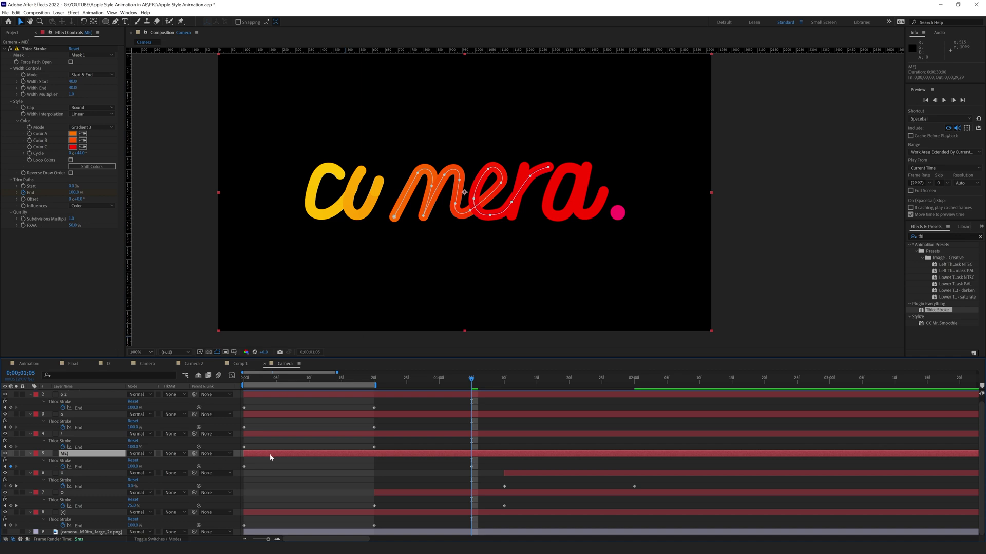
drag(450, 460, 650, 472)
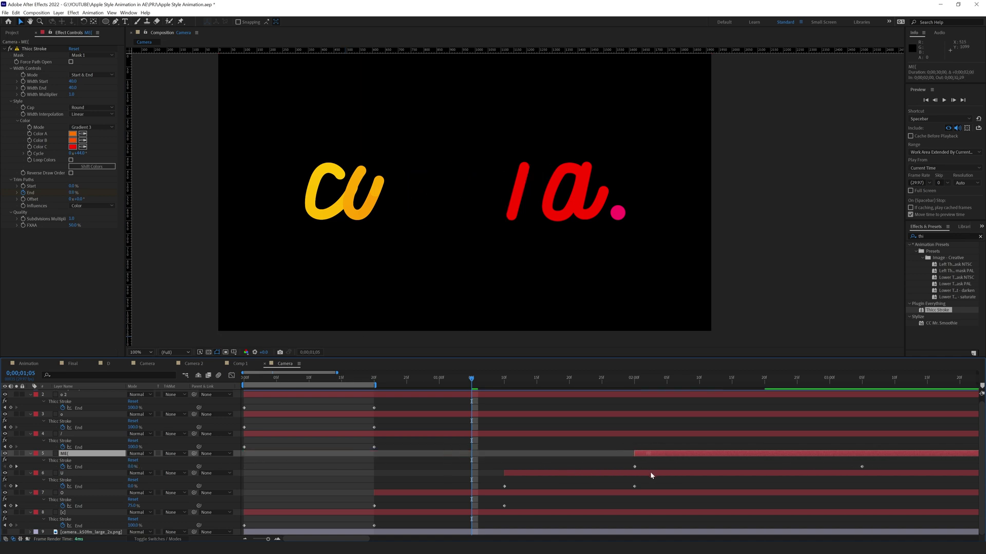
mouse_move(432, 435)
mouse_down()
mouse_move(569, 454)
mouse_move(828, 465)
mouse_up()
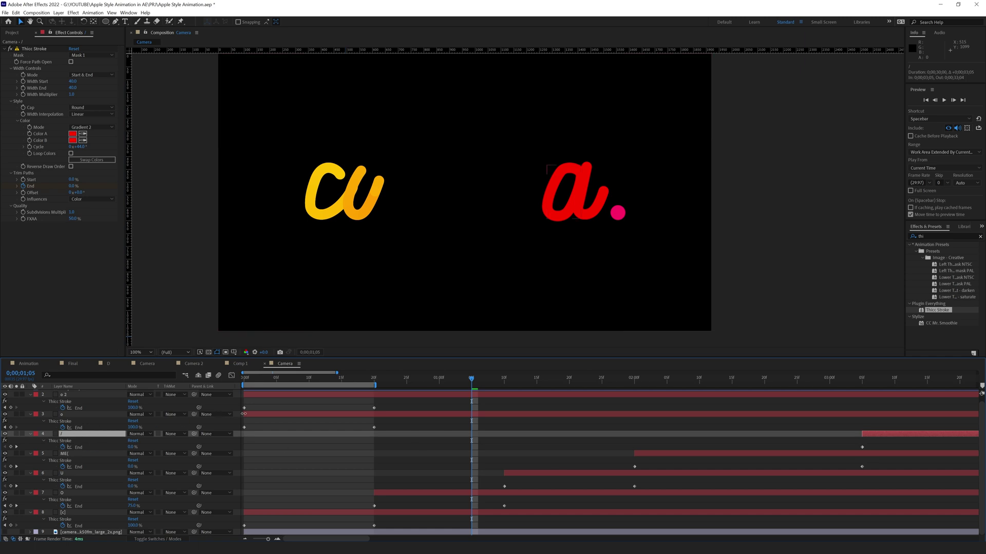
click(357, 414)
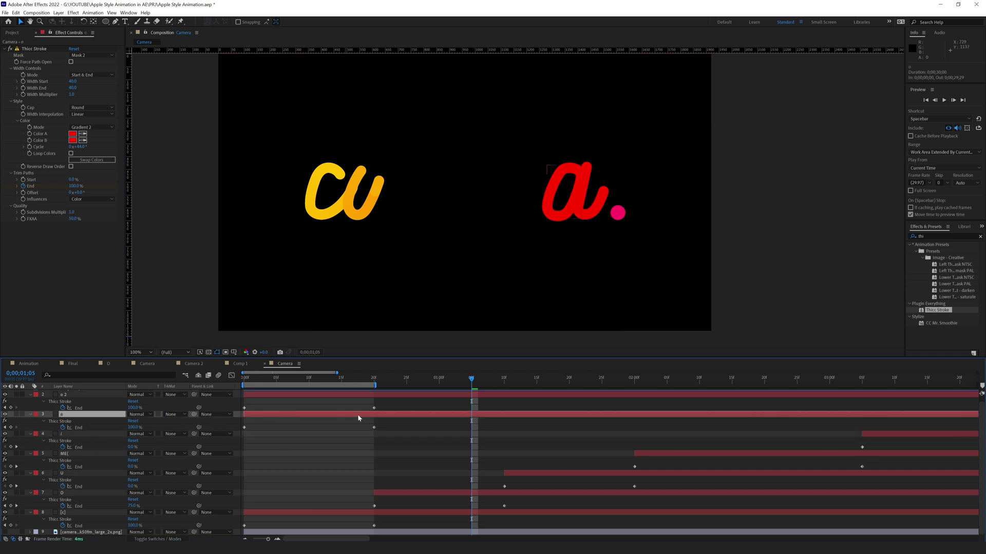
mouse_move(357, 415)
mouse_down()
mouse_move(902, 466)
mouse_move(888, 458)
mouse_up()
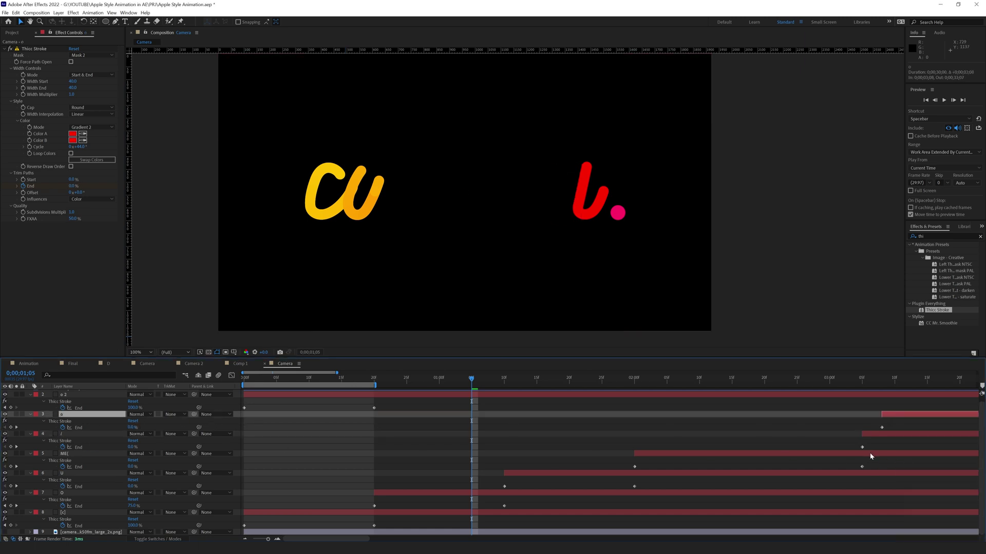
scroll(553, 433, down, 5)
drag(460, 416, 498, 420)
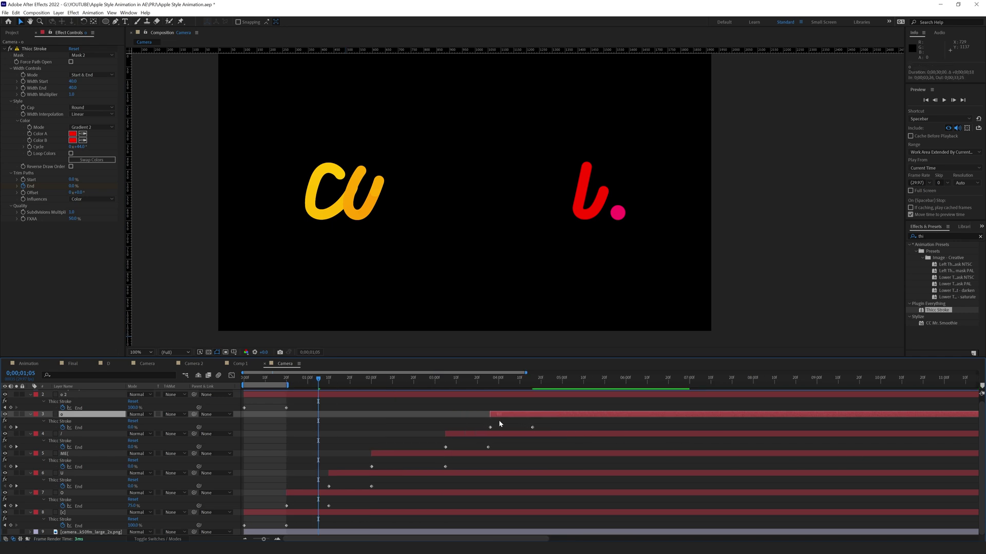
drag(251, 395, 544, 415)
scroll(518, 423, up, 1)
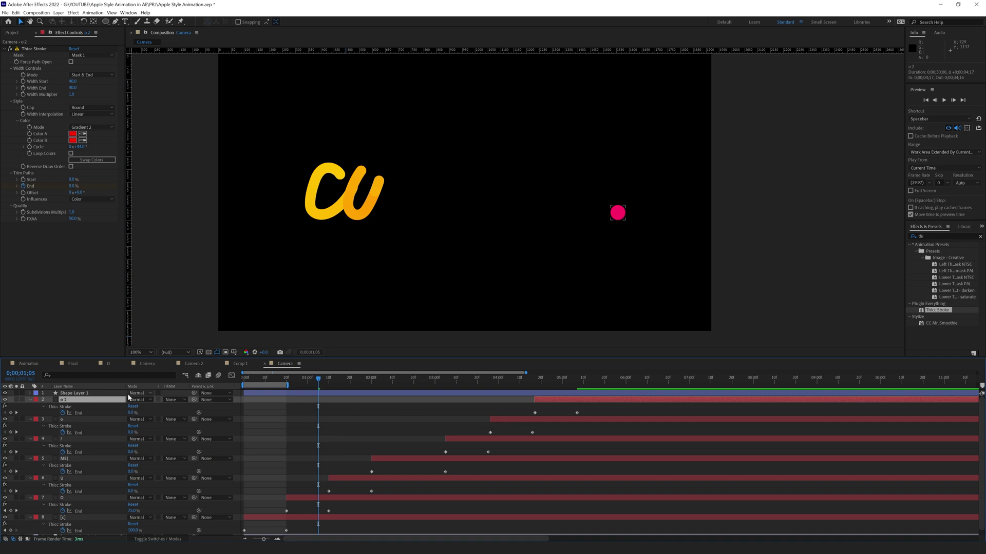
Return to the comp start and reveal the pink dot layer's Scale property.
key(Home)
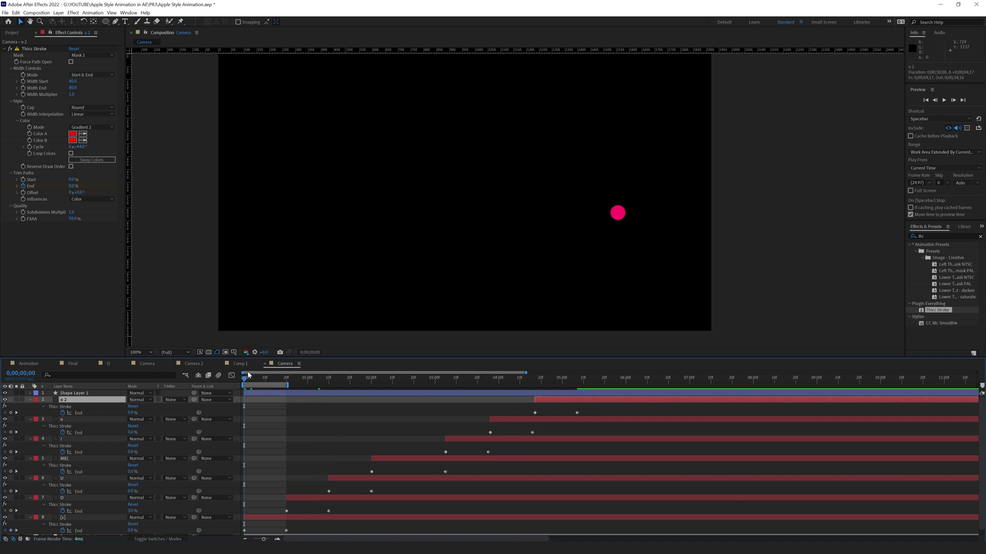
click(260, 393)
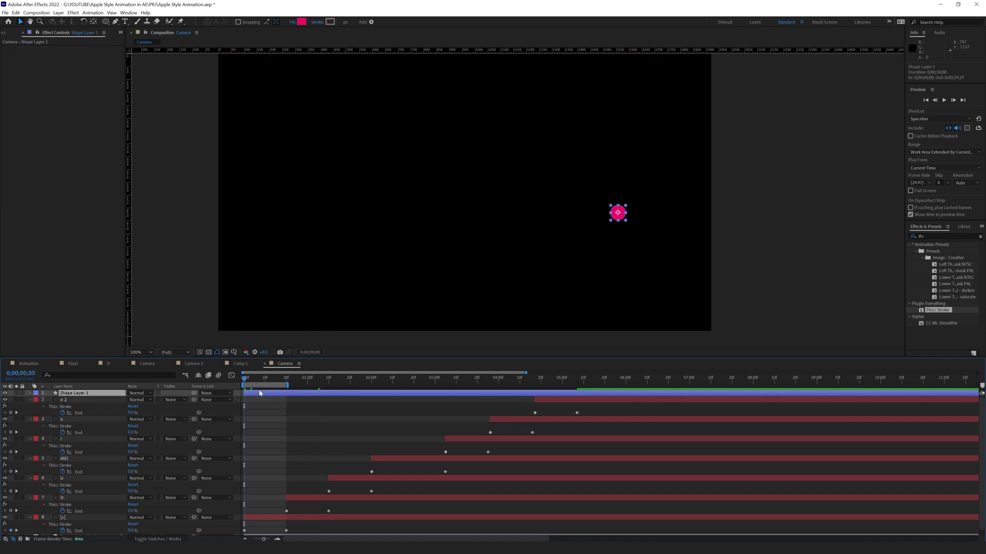
key(s)
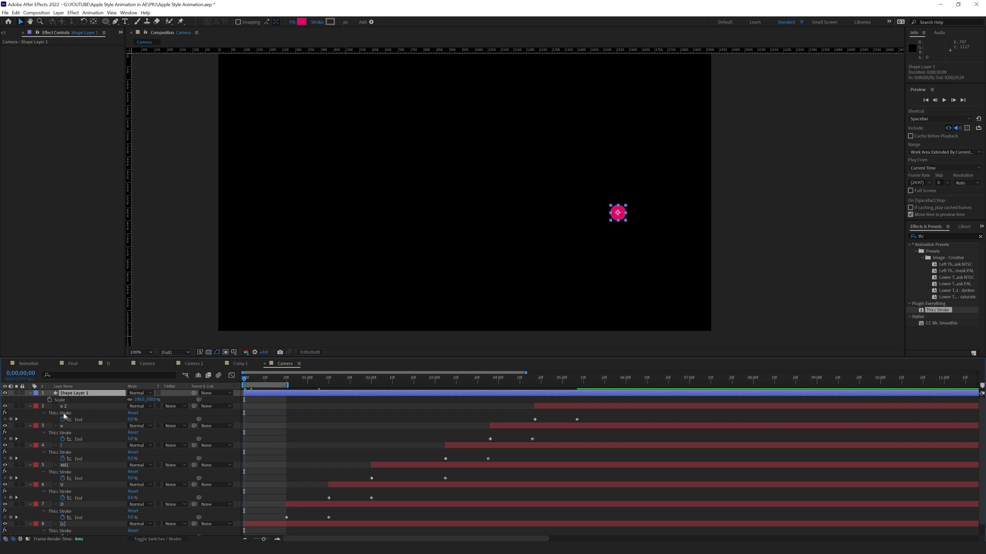
Keyframe the pink dot's Scale from 0% at frame 0 to full size at 11f.
click(50, 400)
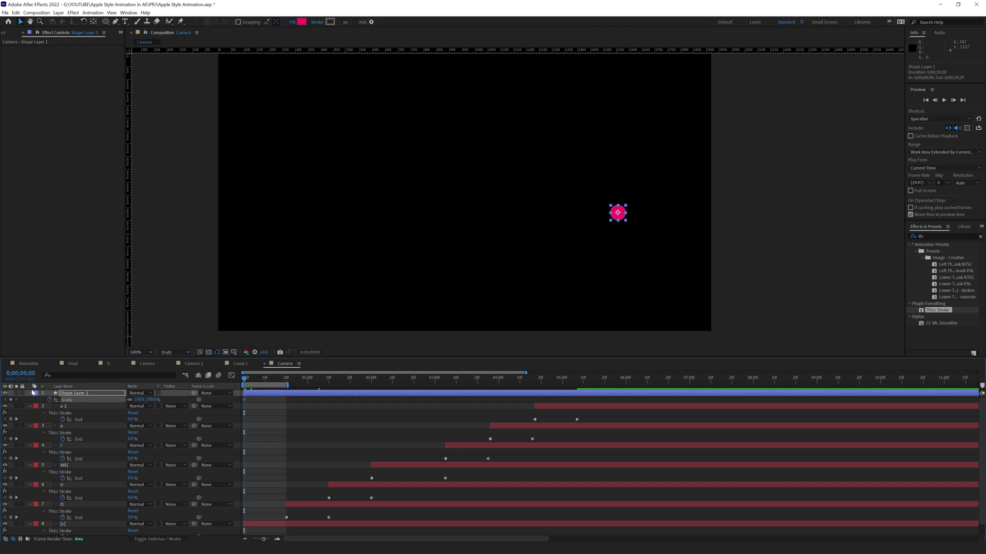
drag(246, 403, 268, 403)
click(140, 400)
key(Return)
drag(278, 403, 214, 393)
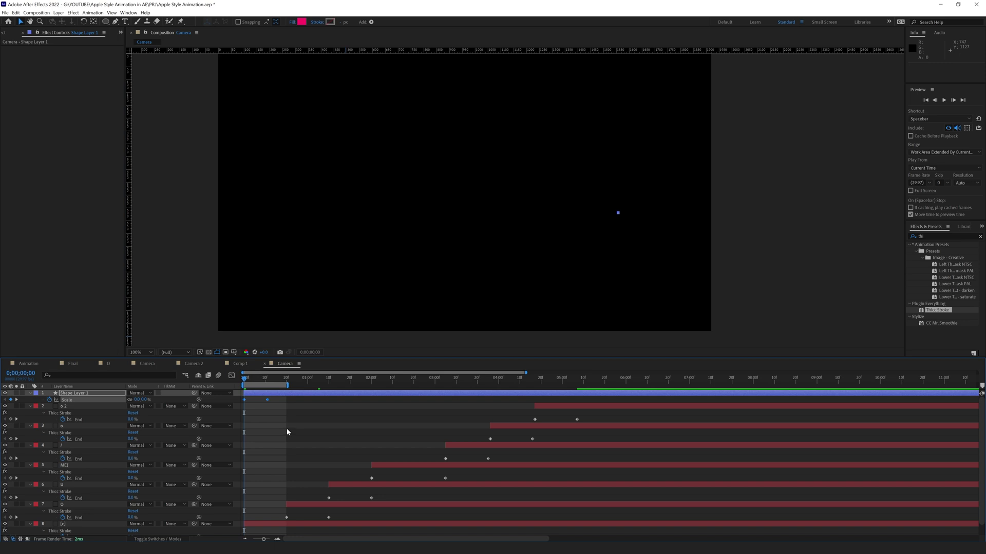
click(291, 435)
scroll(557, 406, down, 1)
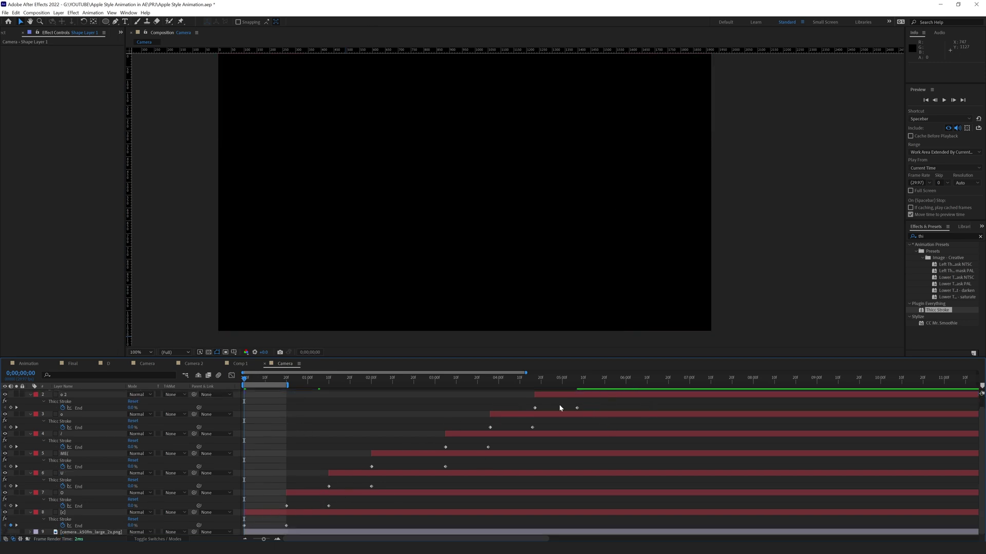
Preview the write-on, then move the pink dot layer to start after the last letter's End keyframe.
click(248, 512)
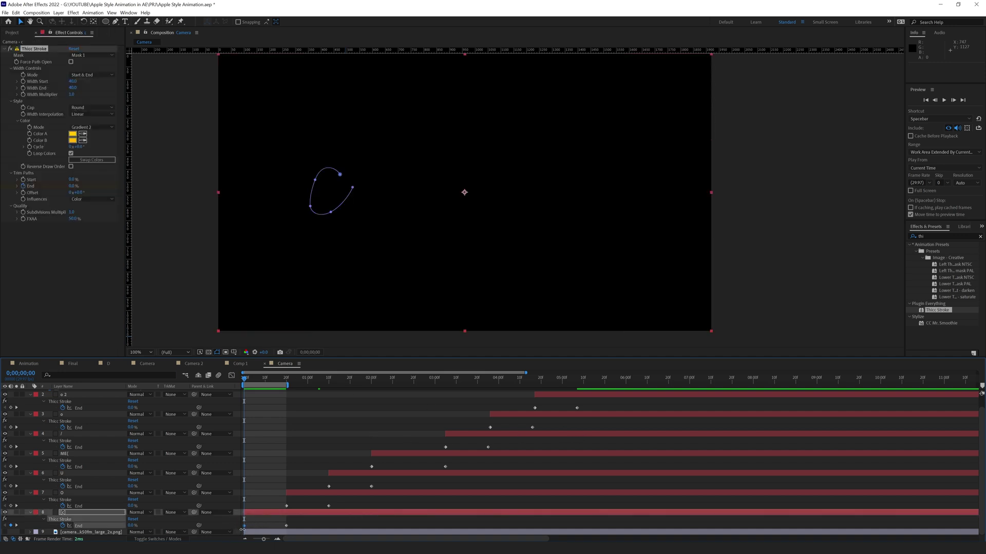
click(577, 408)
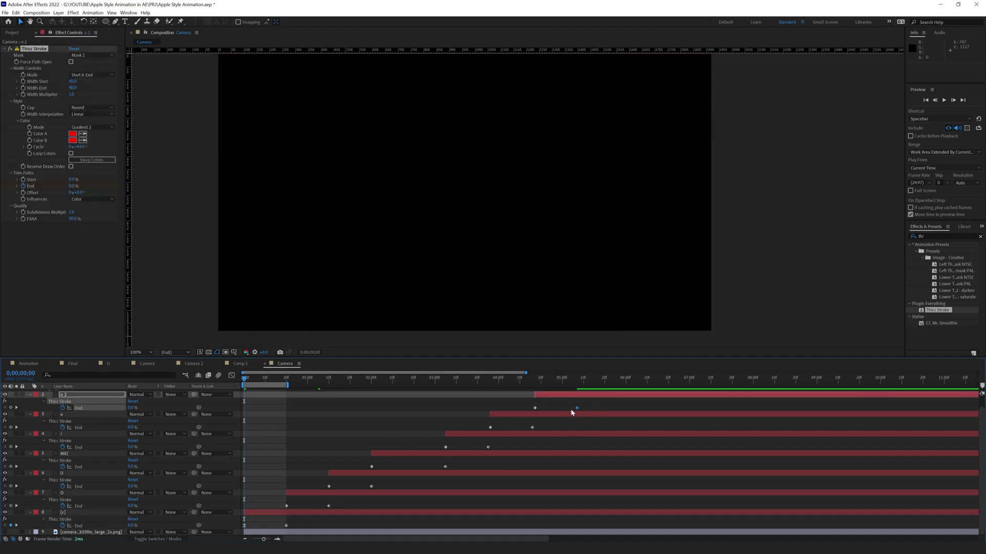
key(space)
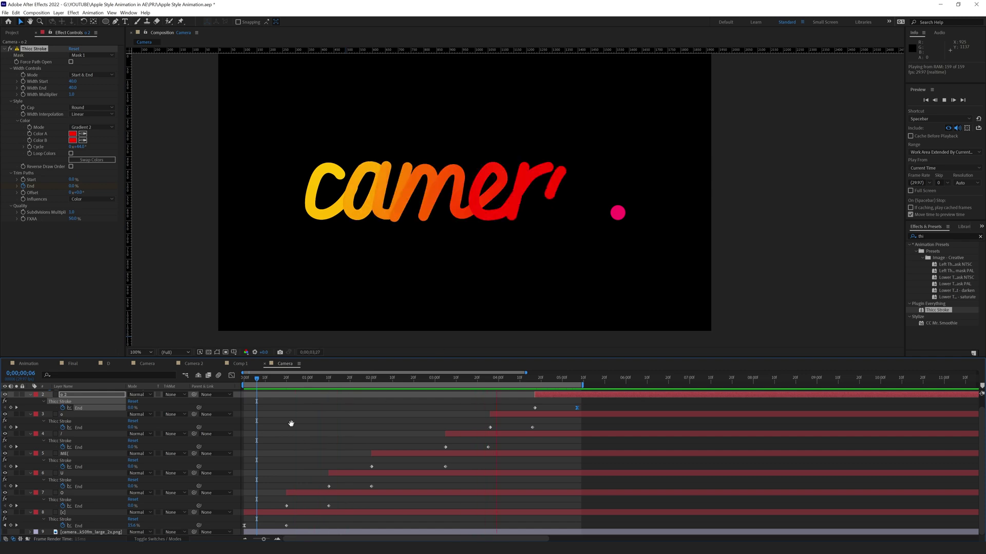
key(space)
scroll(282, 427, up, 1)
drag(251, 394, 582, 405)
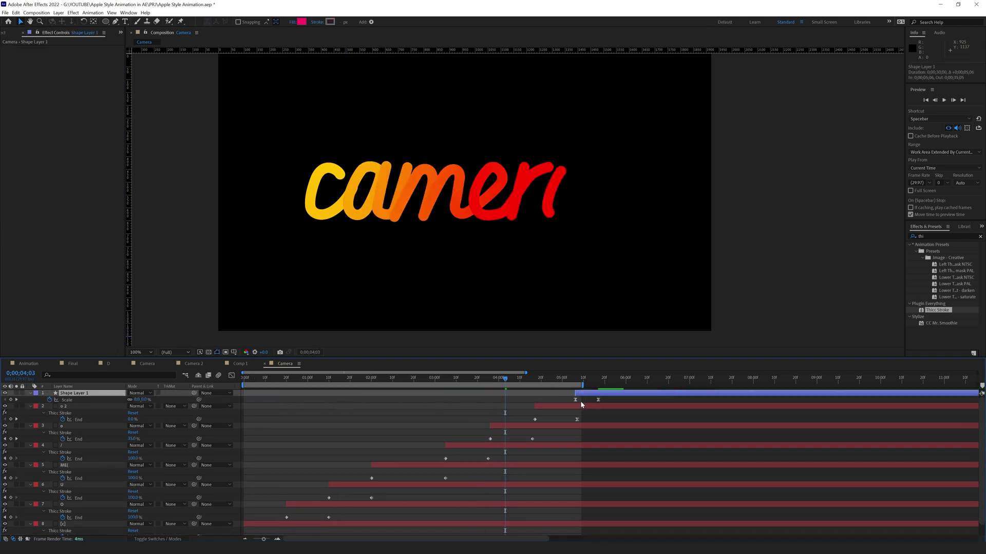
Set the viewer to 50%, delete the camera reference image layer, and select the eight remaining layers.
click(601, 380)
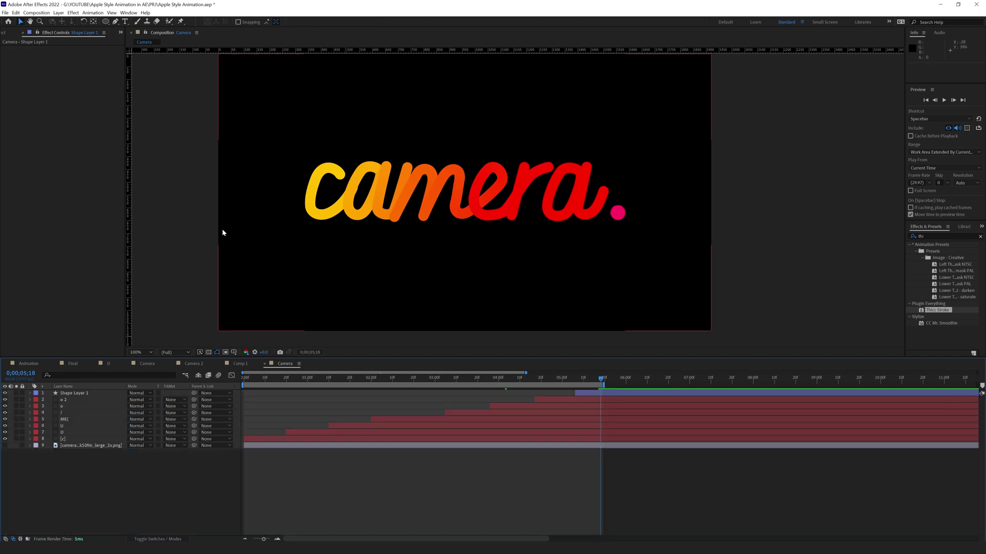
key(comma)
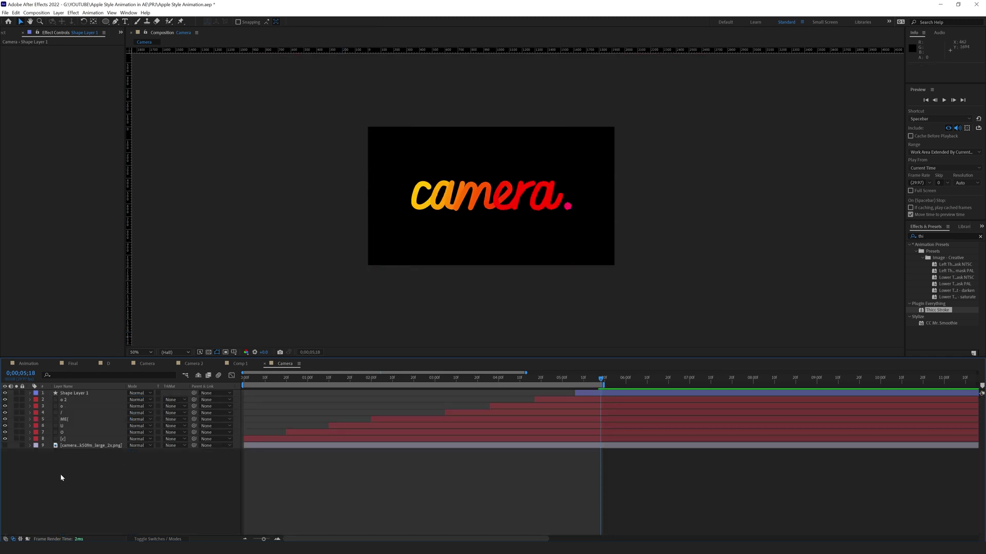
click(63, 439)
shift+click(70, 395)
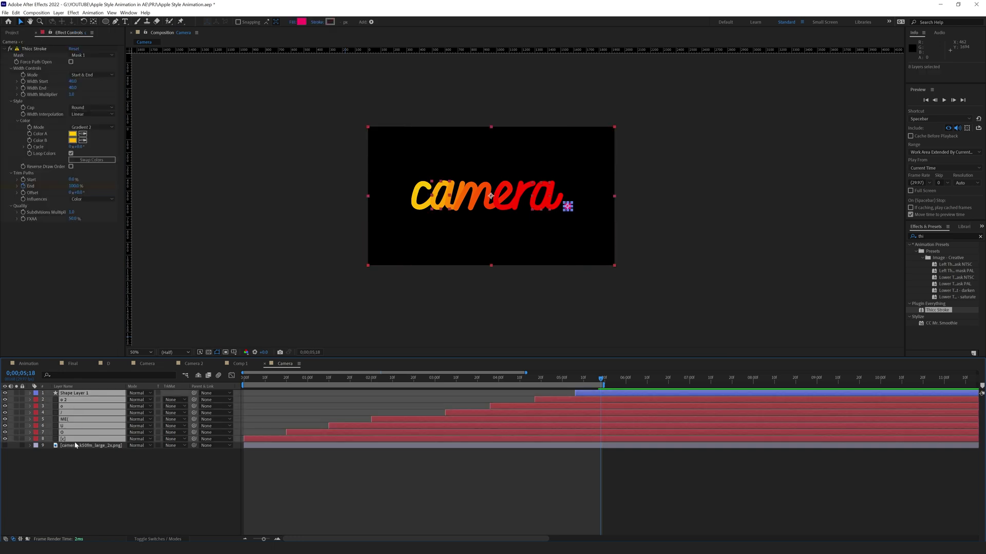
click(74, 445)
key(Delete)
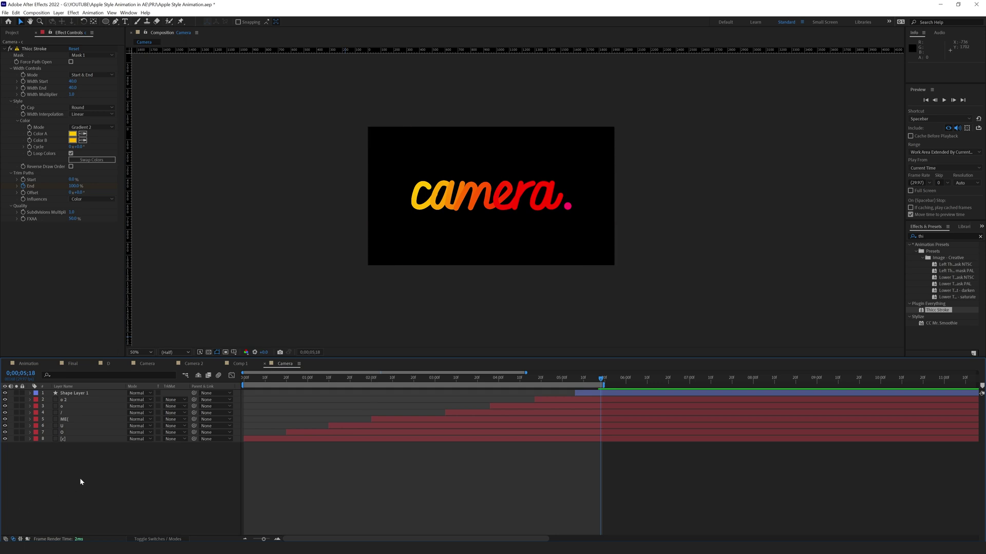
drag(125, 474, 24, 390)
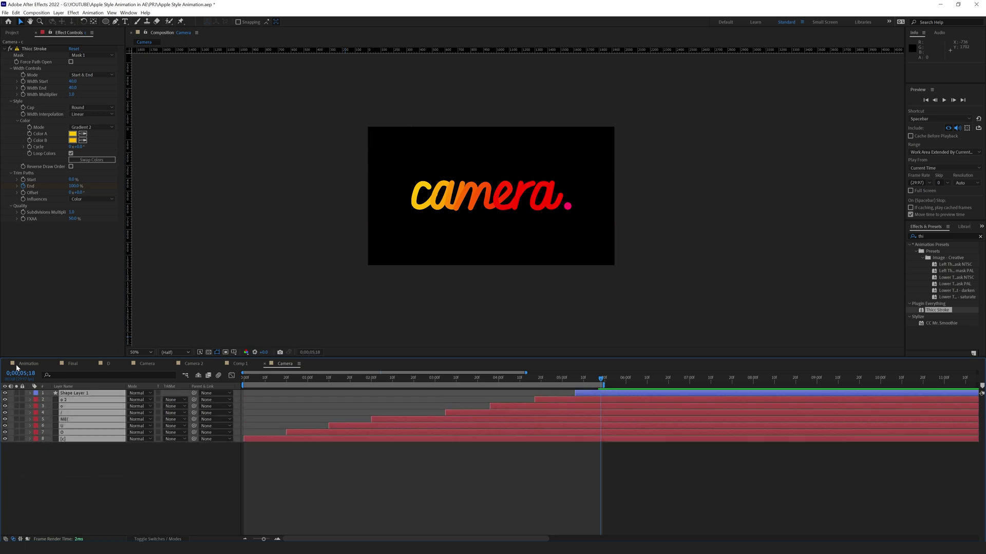
Pre-compose the selected letter and dot layers into a new comp named 'LETTERs'.
right_click(81, 435)
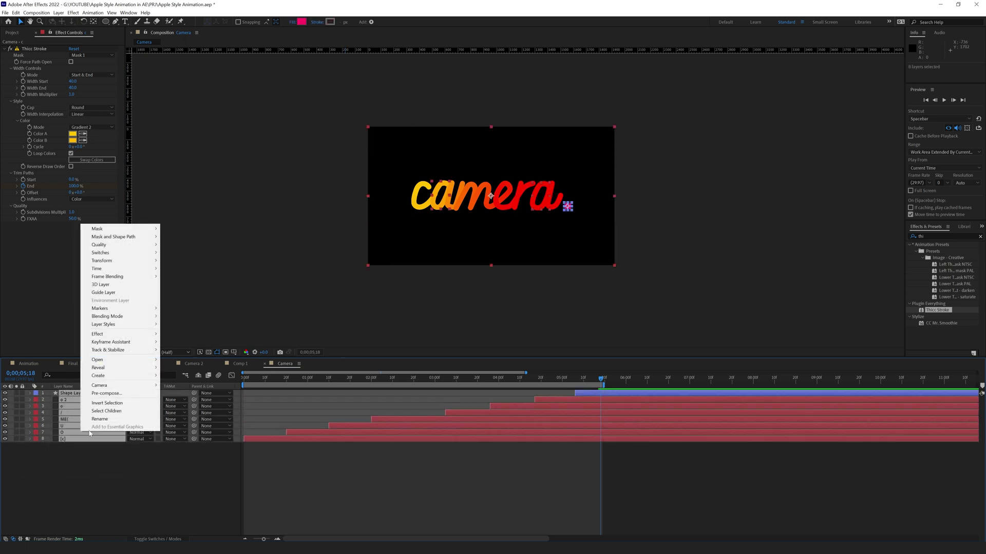
click(103, 394)
text(LETTERs)
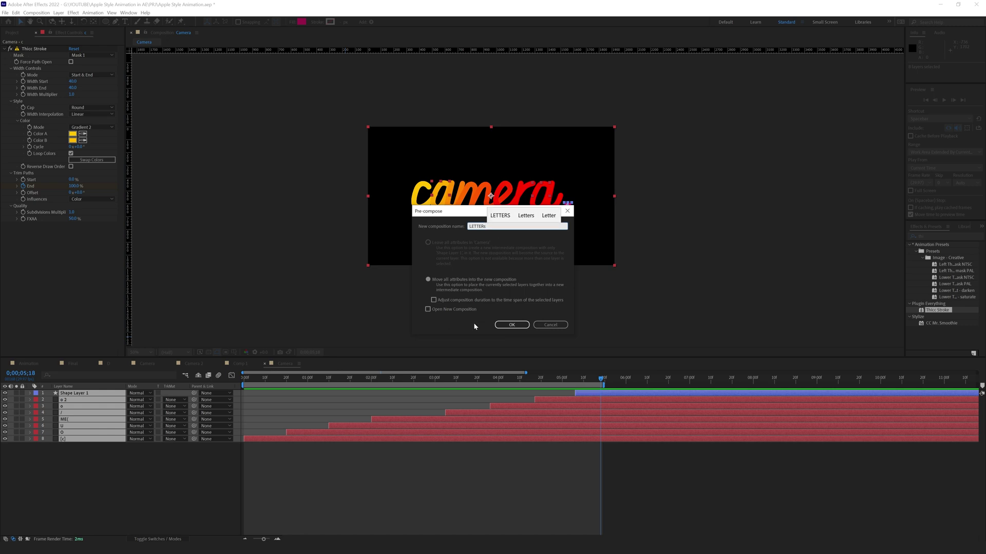
click(509, 325)
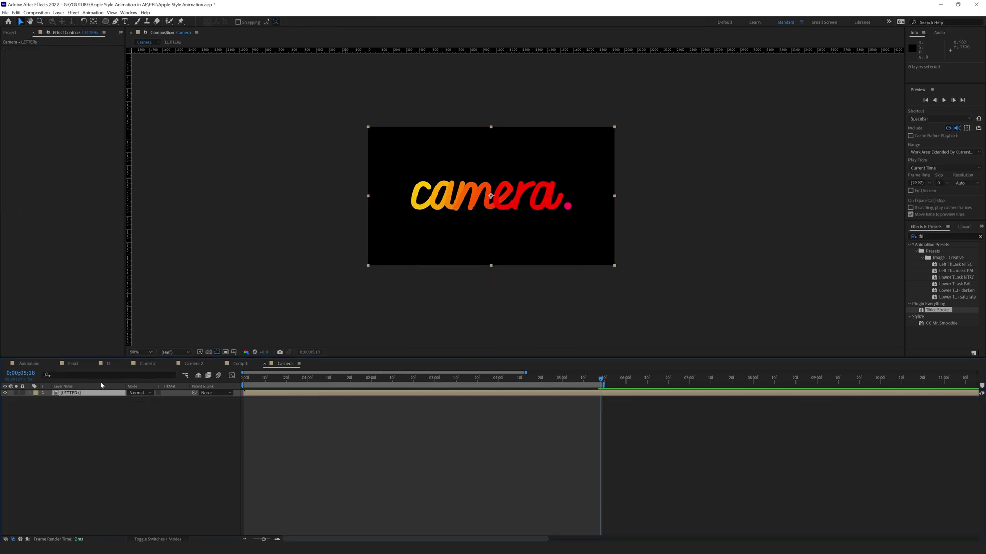
Enable time remapping on LETTERs and add a remap keyframe at 0;00;05;20.
right_click(70, 395)
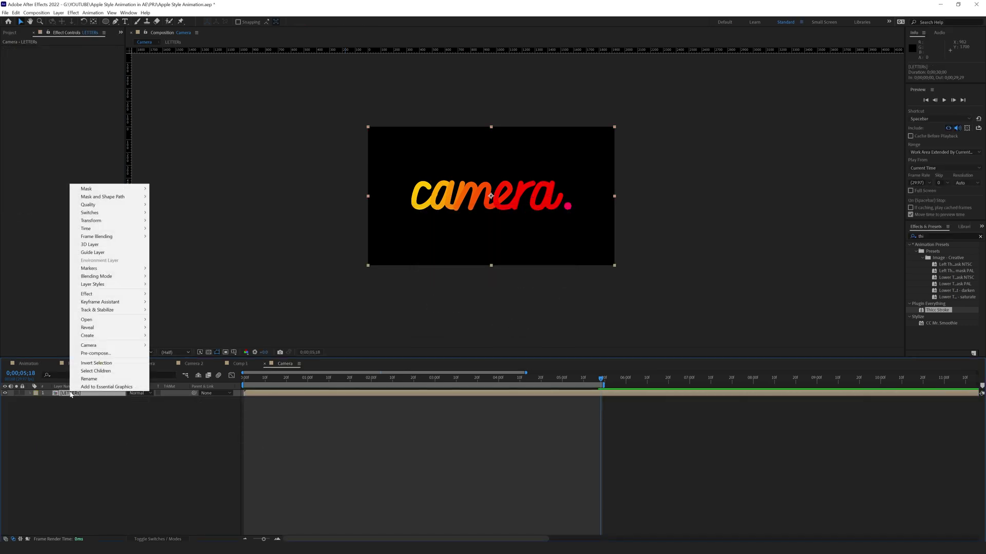
mouse_move(88, 230)
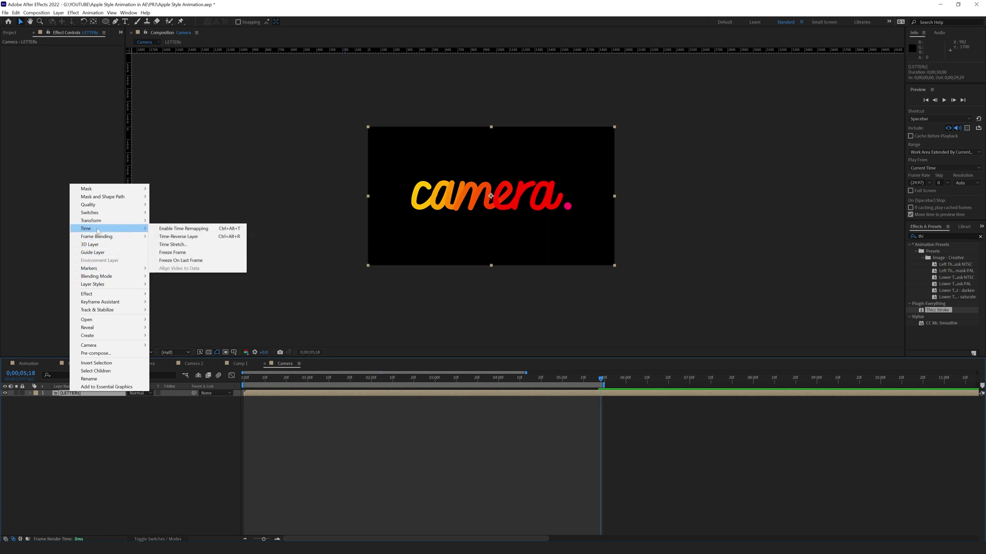
click(184, 228)
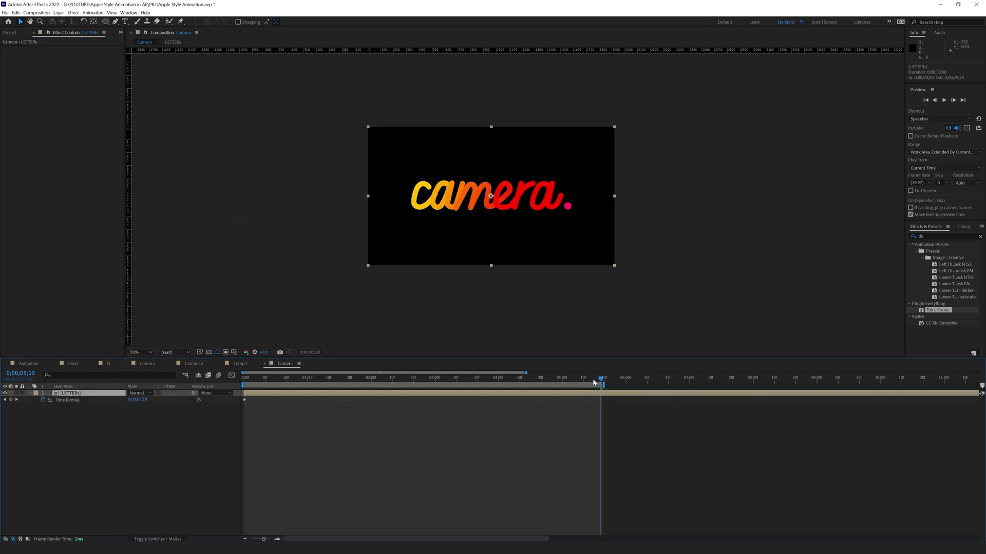
mouse_move(594, 383)
mouse_down()
mouse_move(547, 380)
mouse_move(607, 385)
mouse_up()
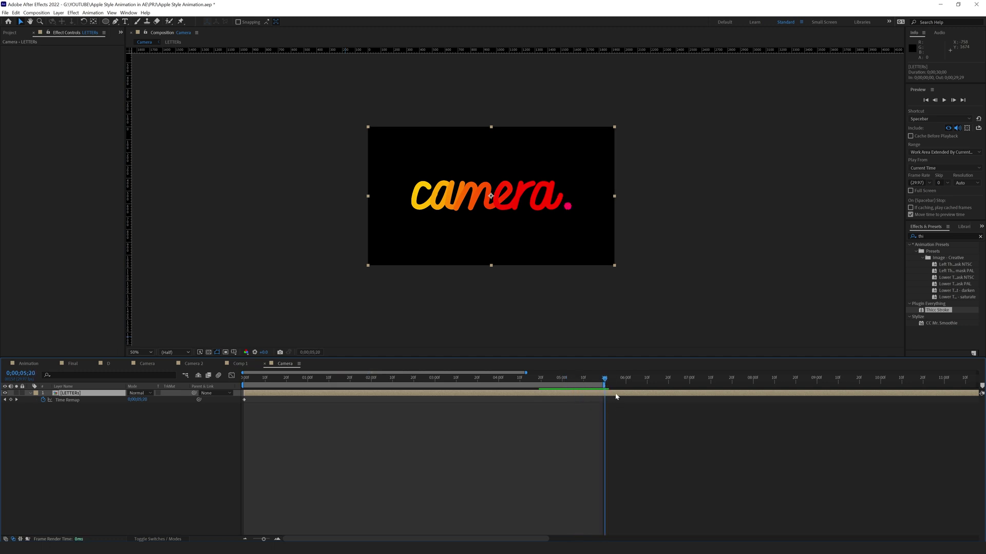
click(10, 400)
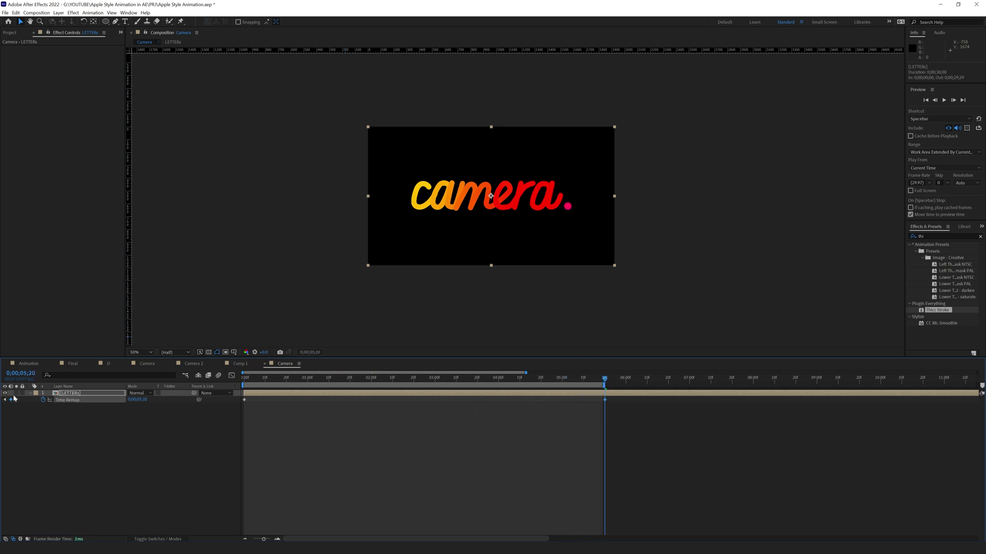
drag(368, 421, 979, 391)
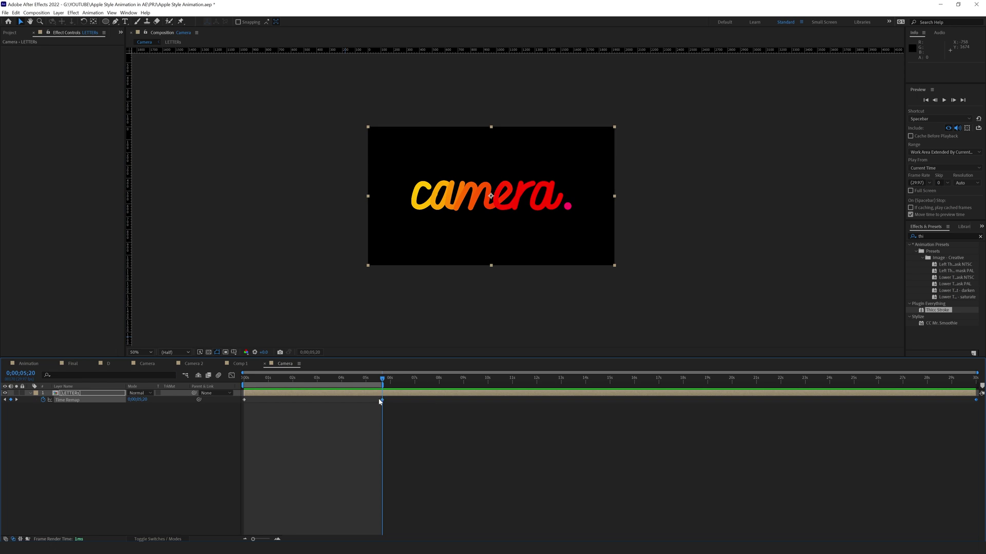
Move the 5;20 time remap keyframe earlier to about two seconds.
drag(382, 401, 361, 401)
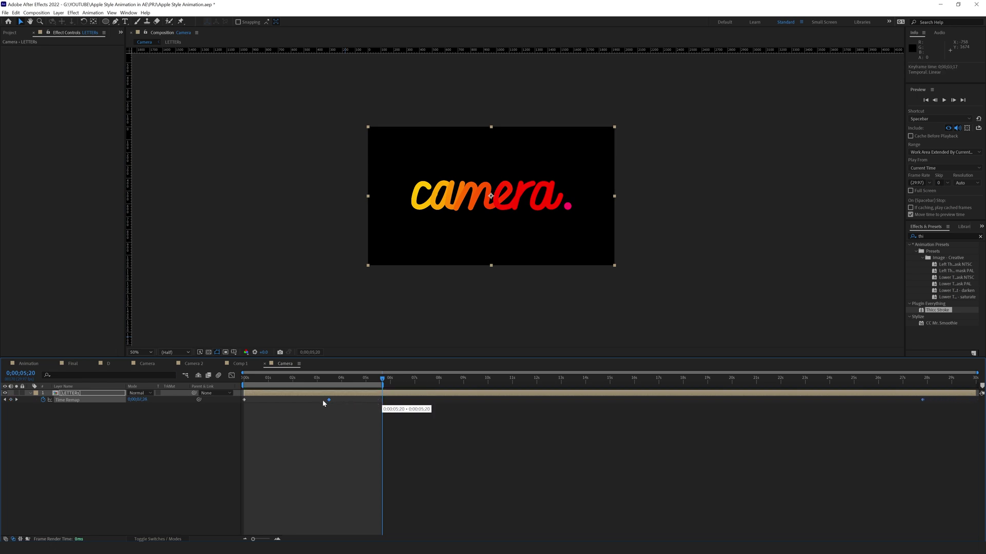
drag(294, 399, 286, 402)
click(303, 408)
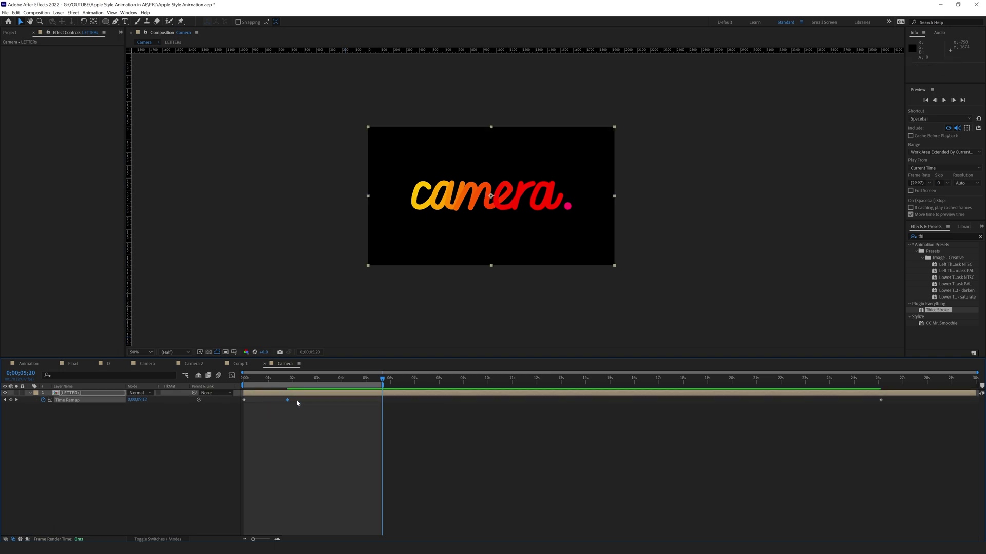
Apply Easy Ease to both time remap keyframes in the Graph Editor and lengthen their handles.
click(231, 376)
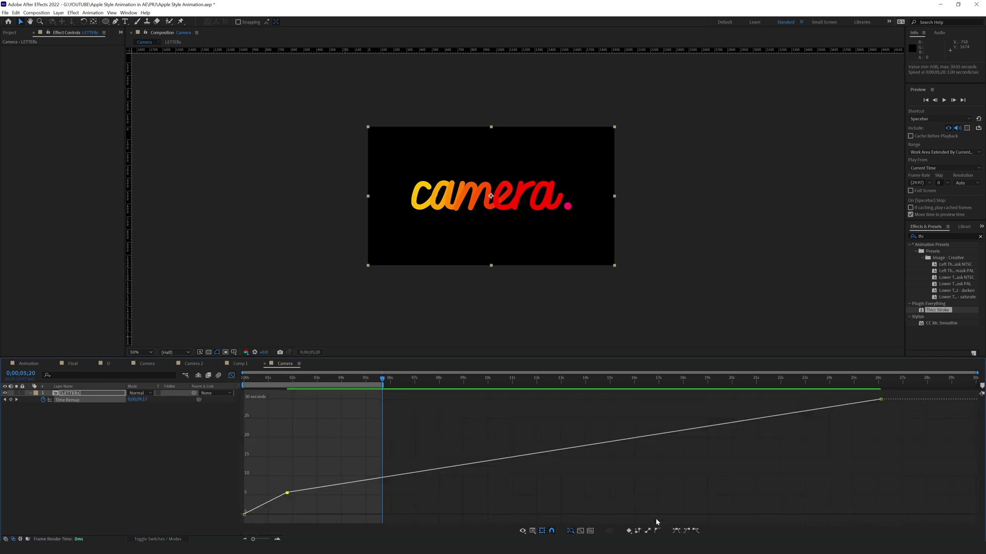
click(686, 531)
click(245, 515)
click(697, 531)
drag(273, 493, 258, 493)
drag(258, 515, 265, 515)
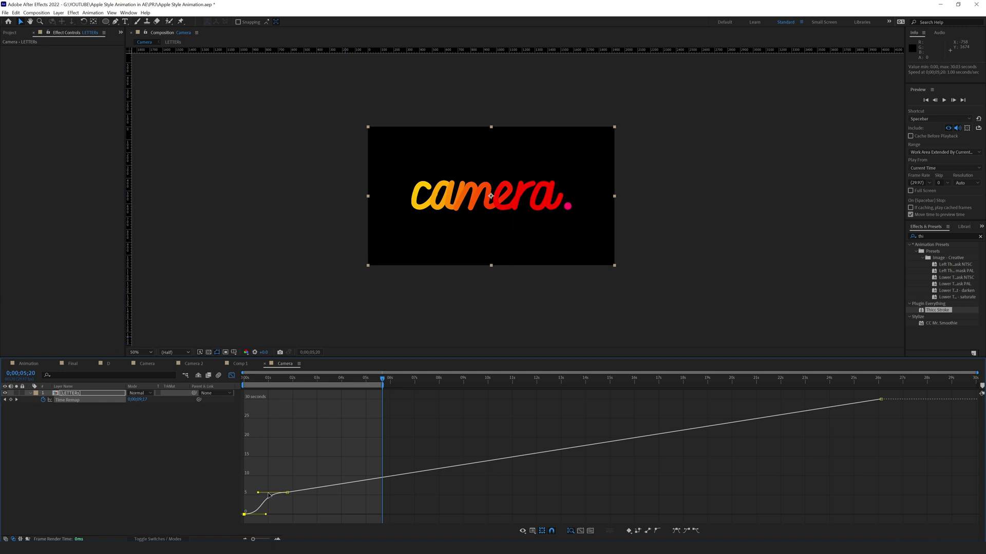
Preview the retimed word from the start of the comp.
click(231, 375)
mouse_move(252, 378)
mouse_down()
mouse_move(266, 378)
mouse_move(244, 379)
mouse_up()
key(space)
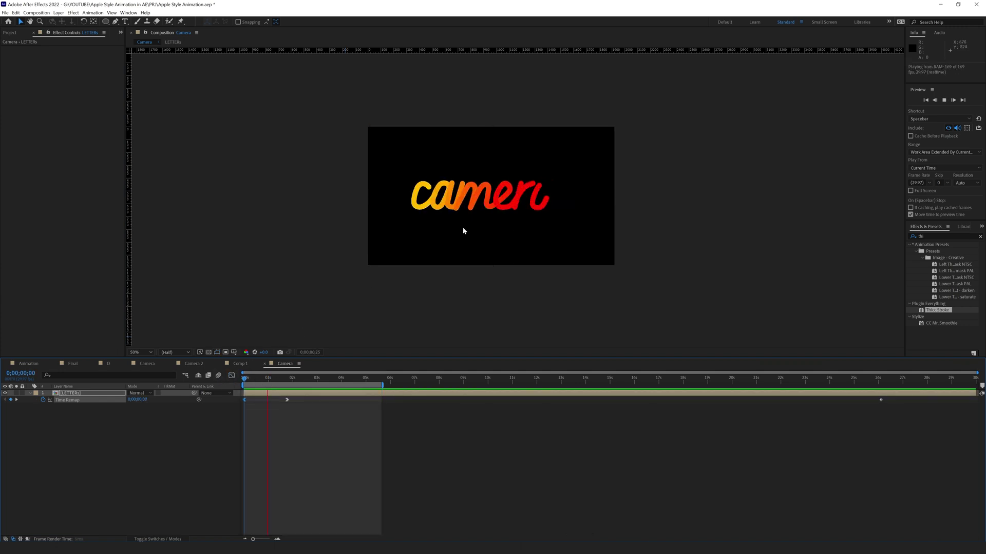
Stop playback and end the work area at the current time, fitting the timeline to it.
key(space)
key(n)
key(equal)
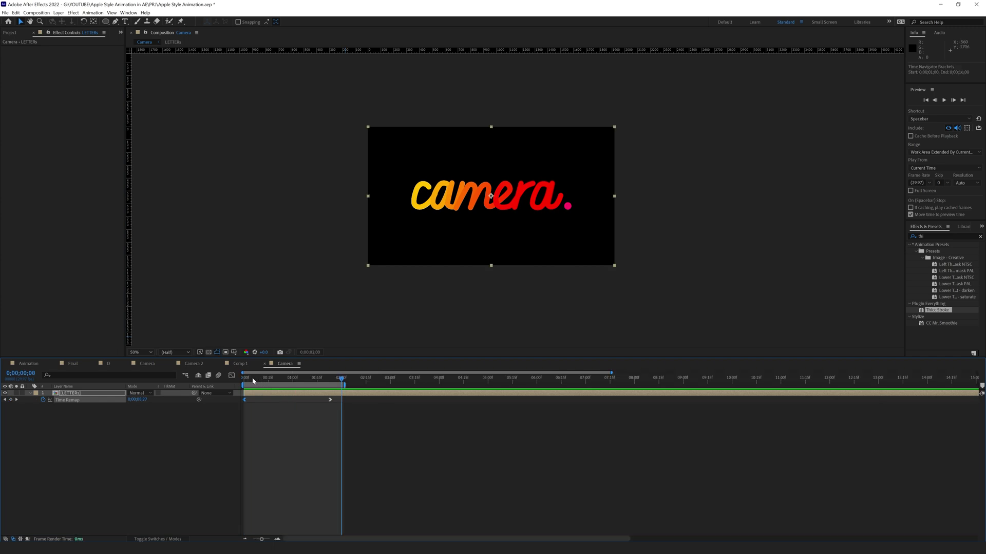
drag(251, 379, 243, 379)
Open the LETTERs precomp and preview the letters from its start.
double_click(245, 394)
key(Home)
key(space)
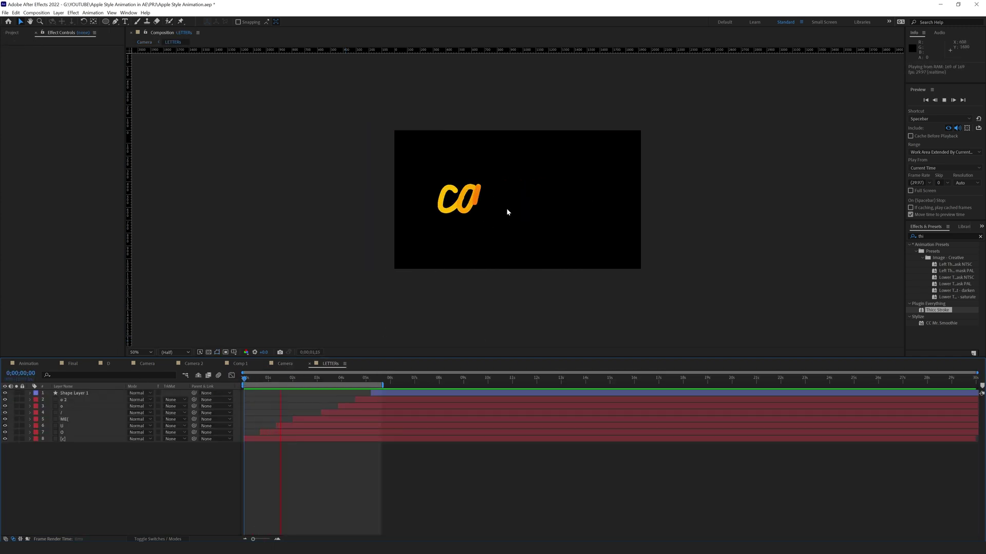
key(space)
Lengthen the ease-out on the c stroke's first End keyframe, then return to the Camera comp.
click(65, 440)
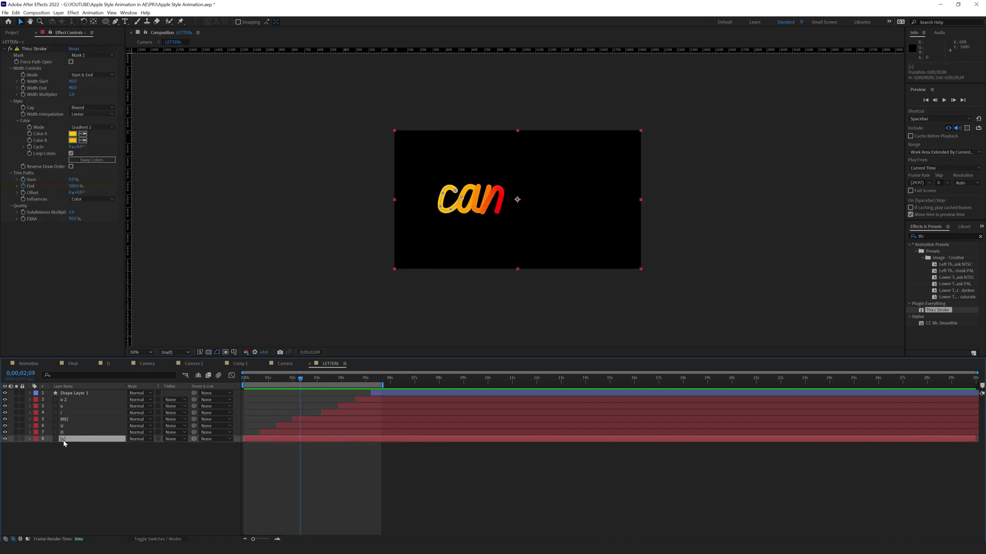
key(u)
click(245, 452)
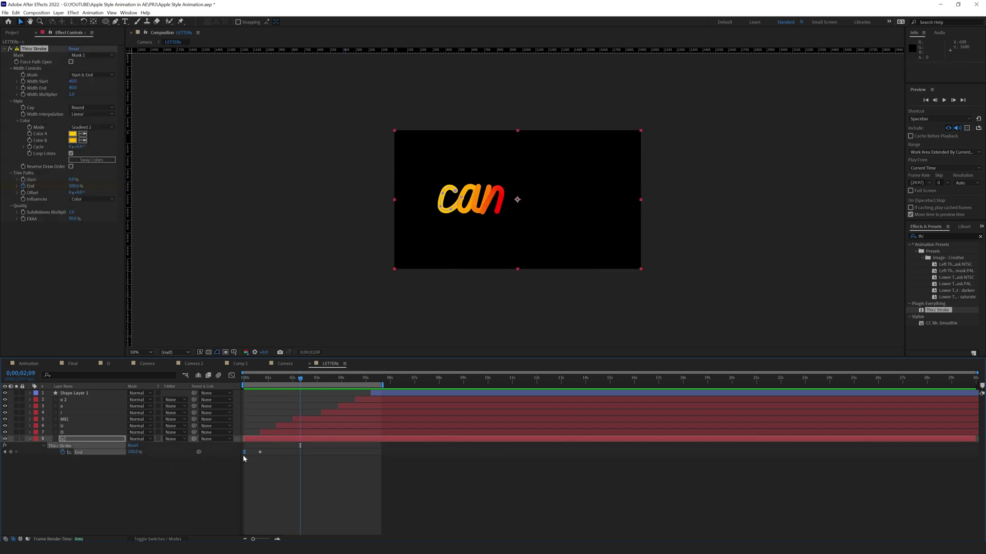
click(231, 376)
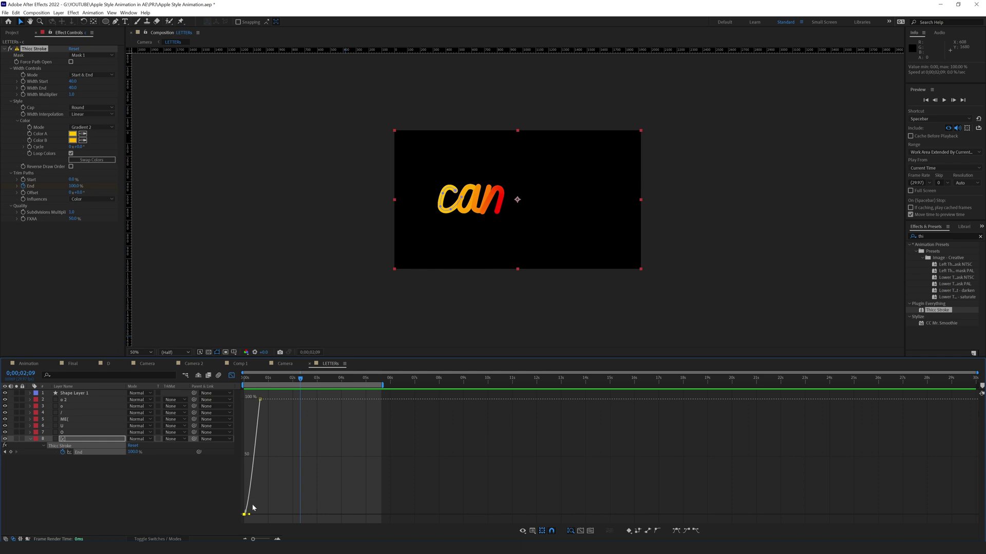
drag(249, 379, 215, 380)
key(equal)
key(equal)
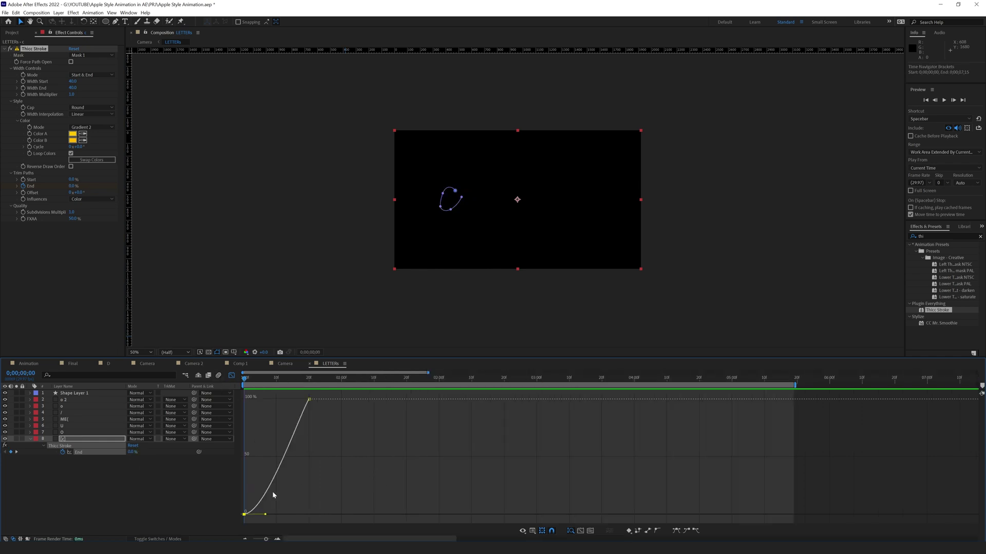
drag(266, 516, 287, 517)
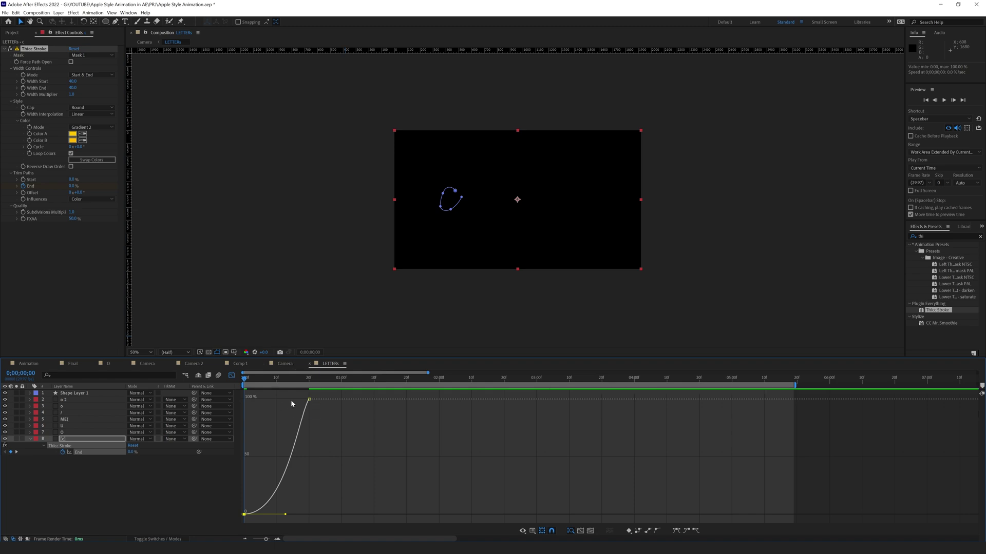
click(291, 364)
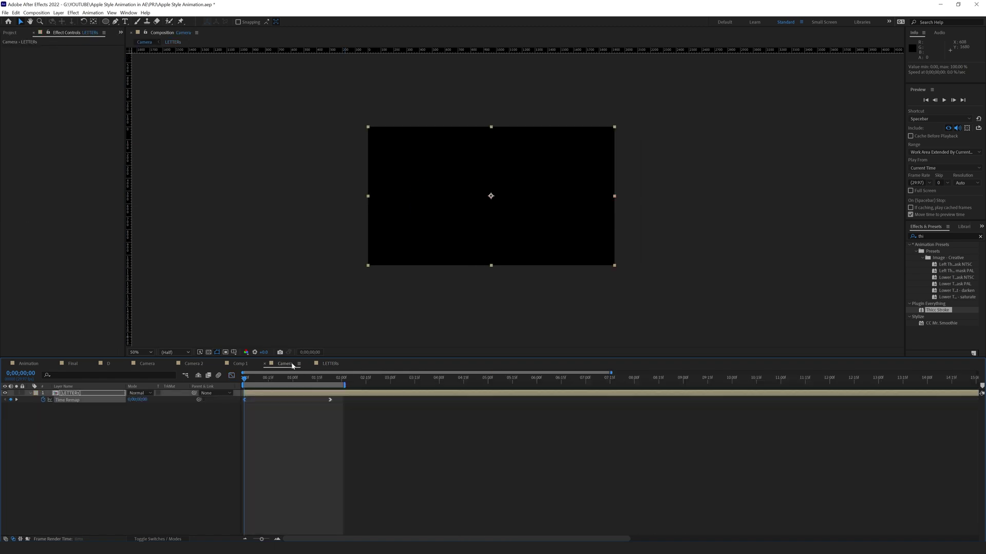
Preview the camera. and nilli animations, solo-check layer 9, then play the Final comp.
key(space)
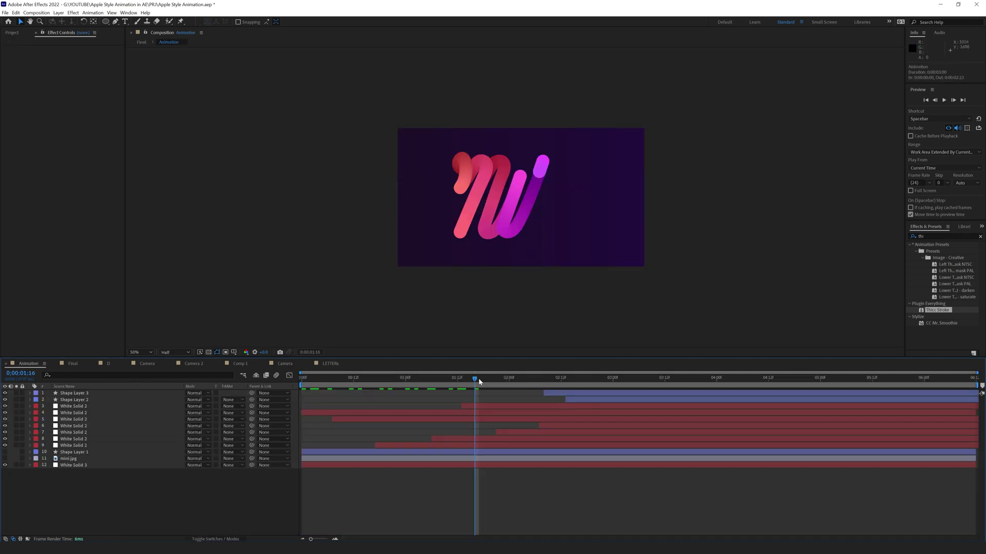
key(space)
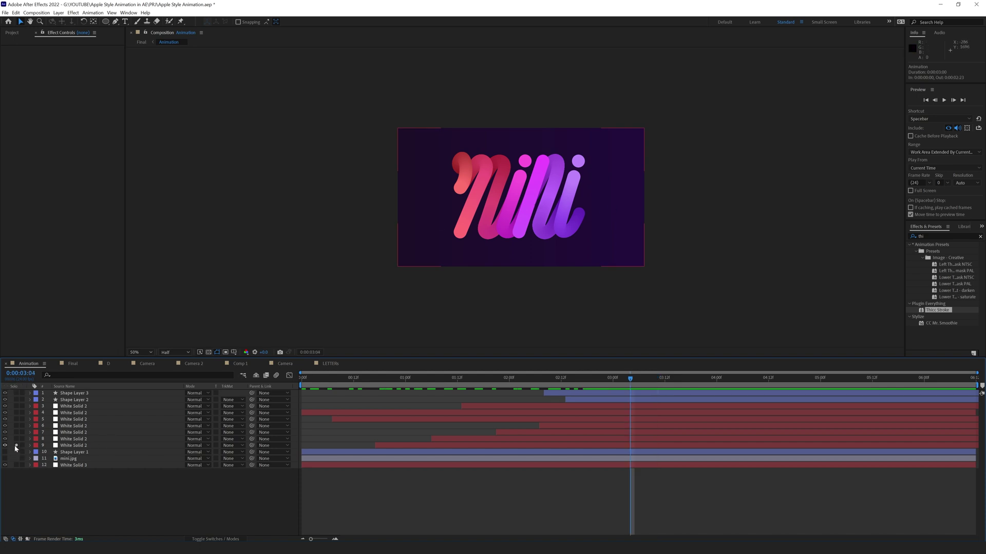
click(17, 445)
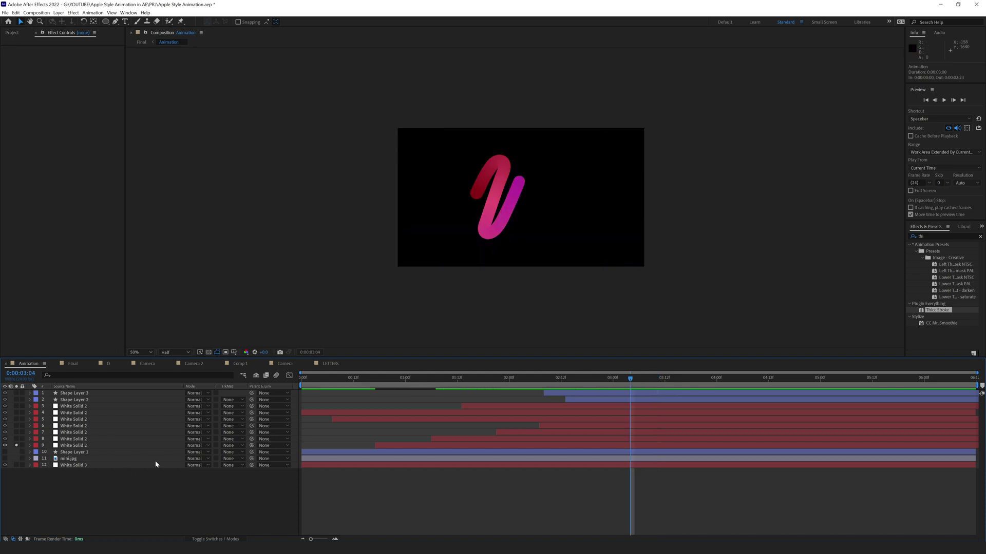
click(16, 446)
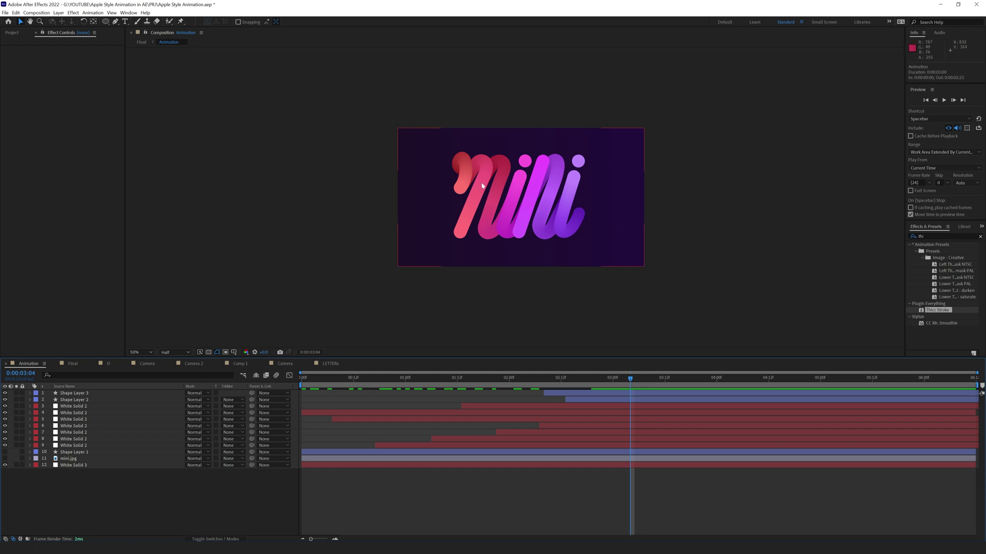
click(83, 434)
click(156, 473)
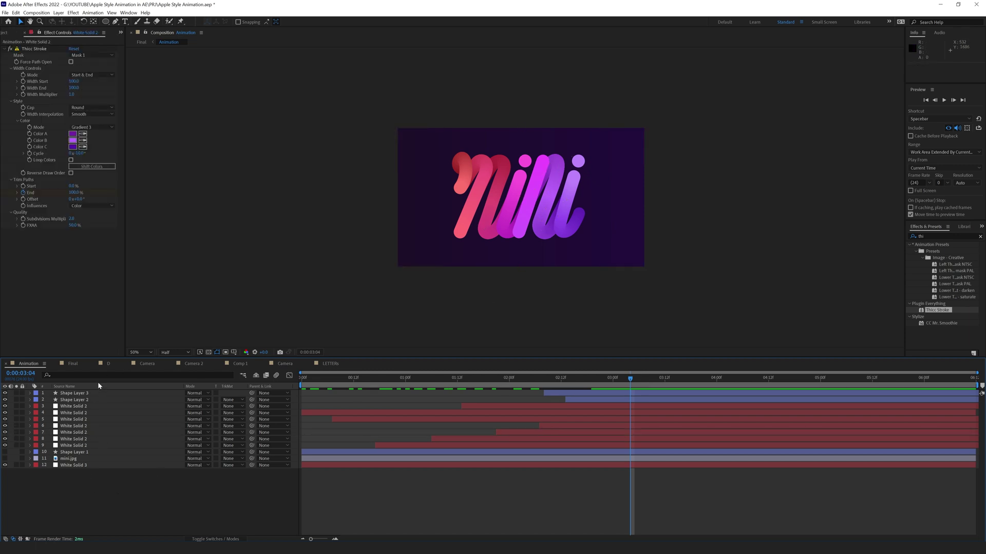
click(73, 364)
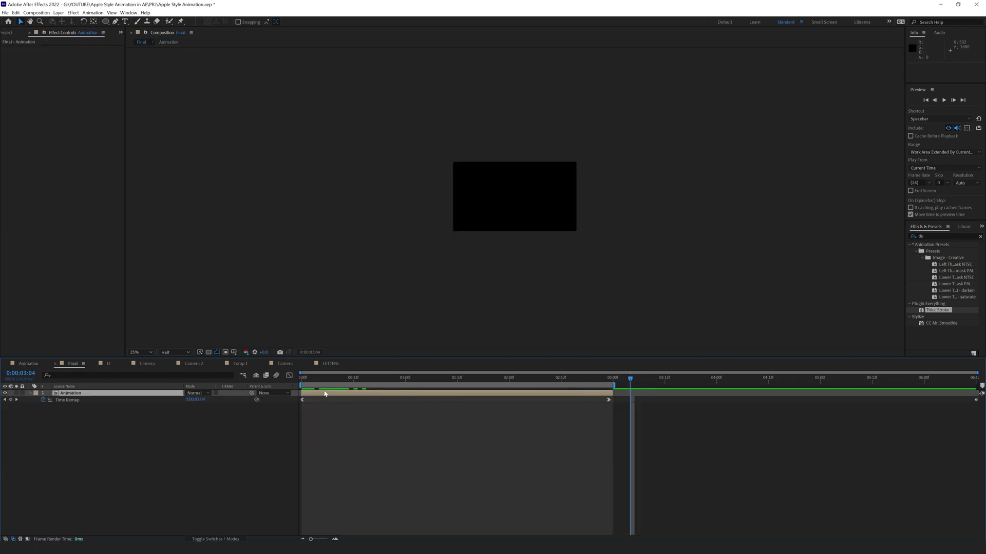
key(space)
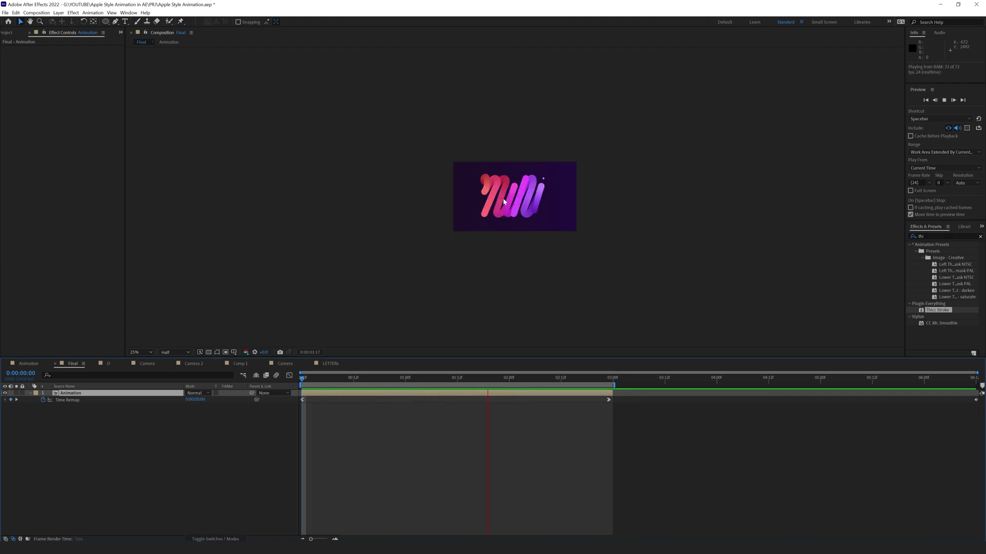